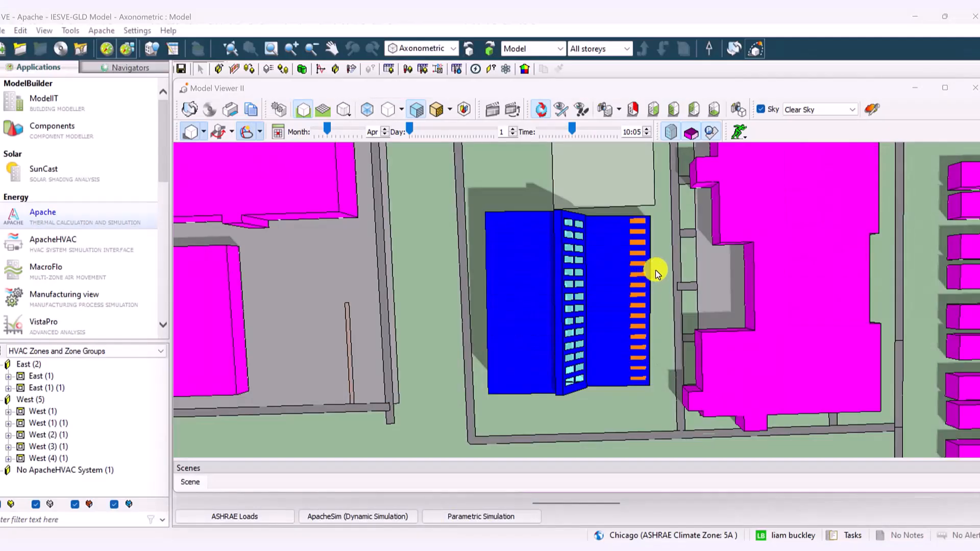
Examine the building model from several angles in the enlarged 3D model viewer and close the viewer
click(945, 91)
drag(480, 386, 386, 282)
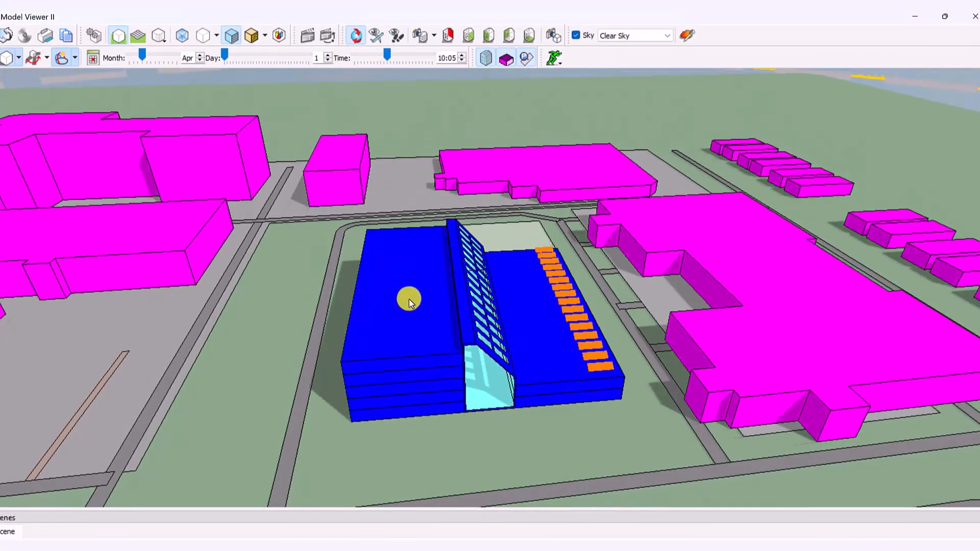
drag(396, 341, 606, 267)
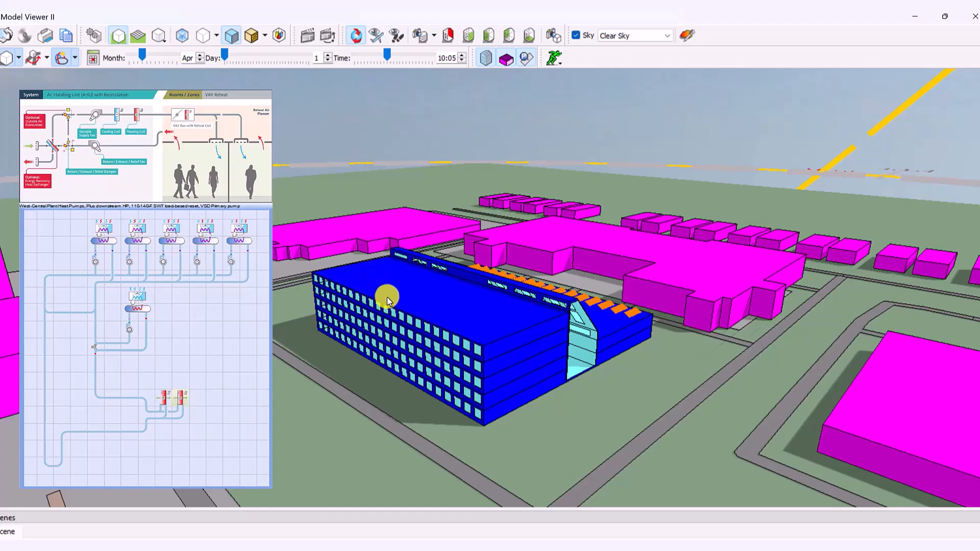
drag(692, 342, 362, 319)
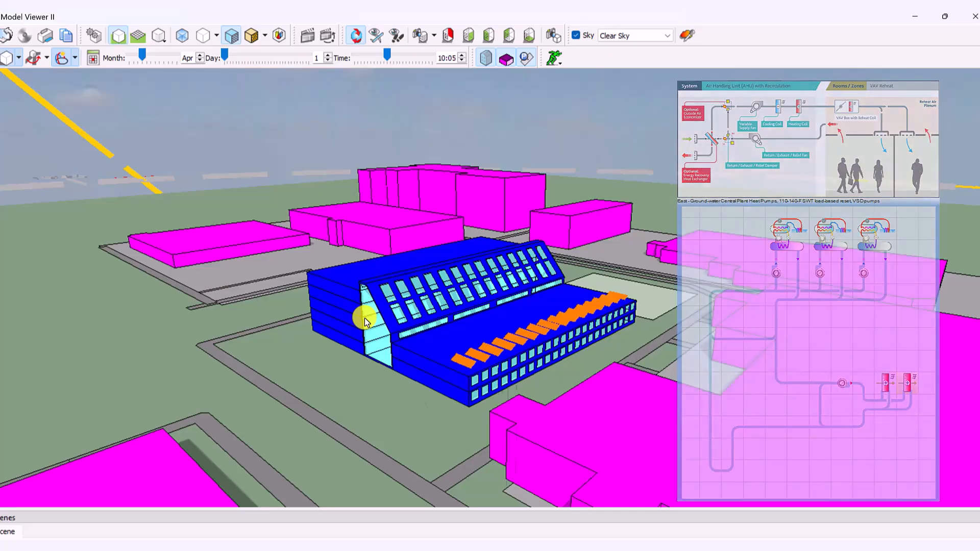
click(972, 17)
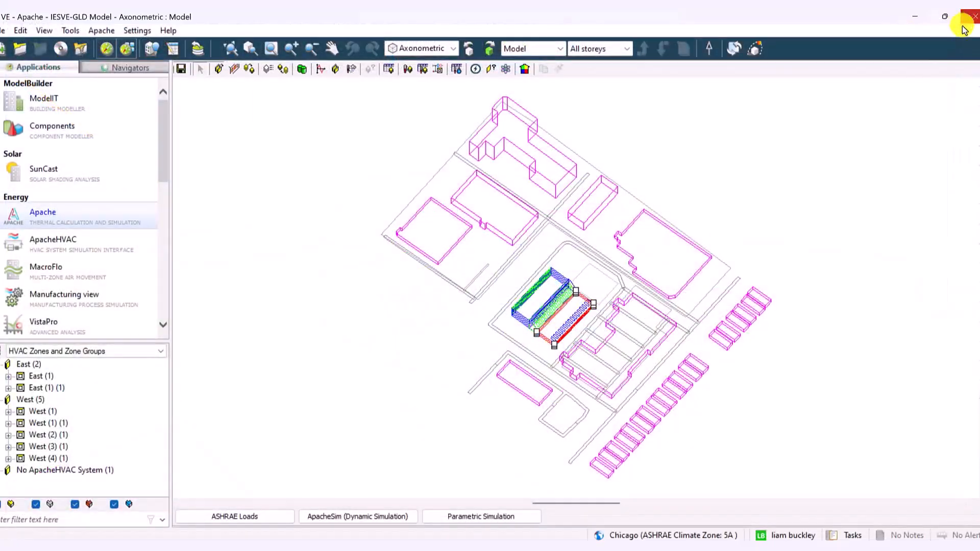
Enable ApacheHVAC system results and ApacheHVAC component results for all outputs in the ApacheSim dynamic simulation's output options
click(364, 517)
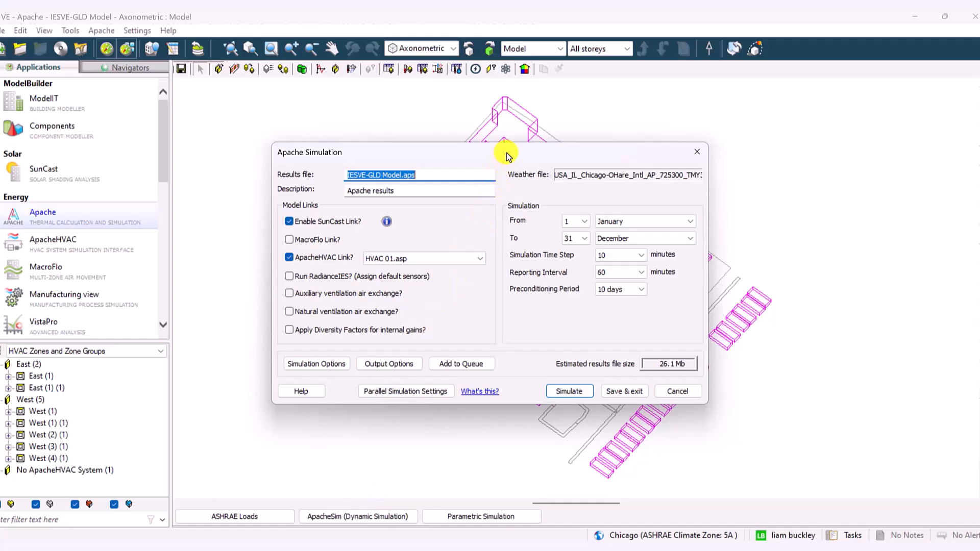
mouse_move(508, 156)
mouse_down()
mouse_move(440, 439)
mouse_move(496, 229)
mouse_move(496, 158)
mouse_up()
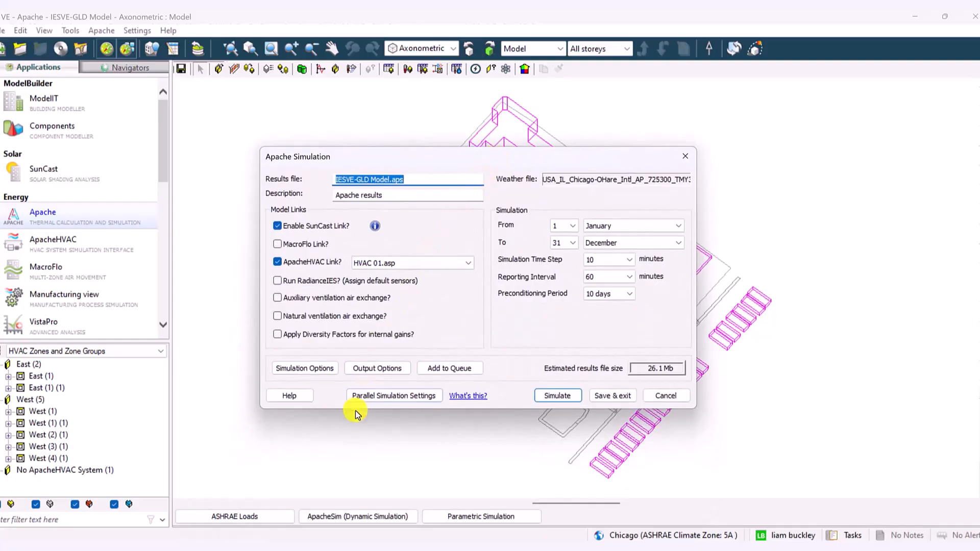
click(376, 368)
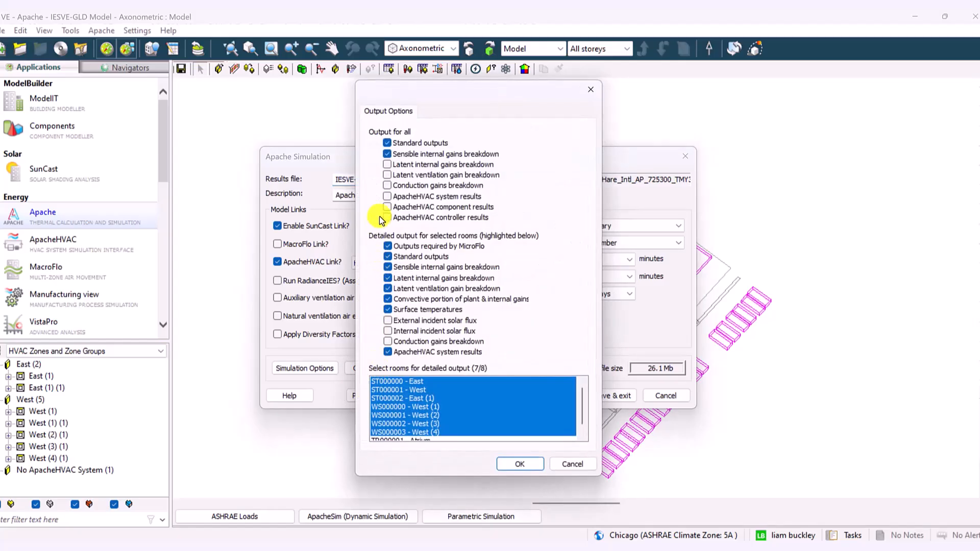
click(386, 198)
click(387, 208)
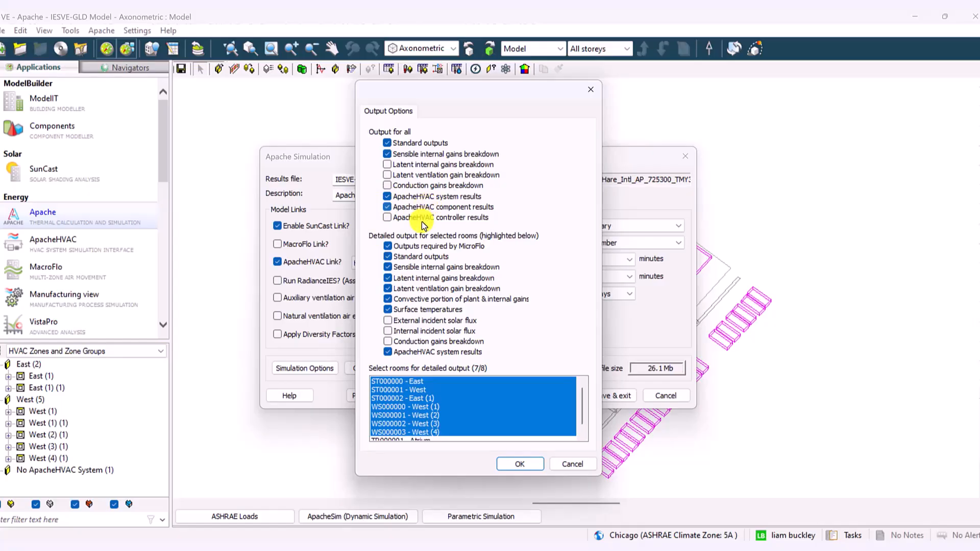
click(517, 465)
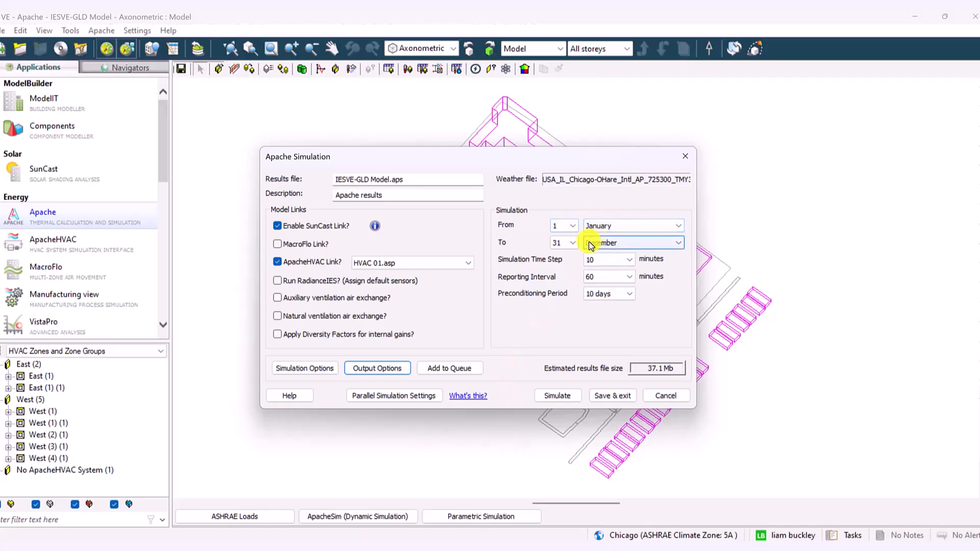
Run the Apache dynamic simulation with a 10-minute time step and a 60-minute reporting interval, and expand its task entry
click(608, 261)
click(612, 263)
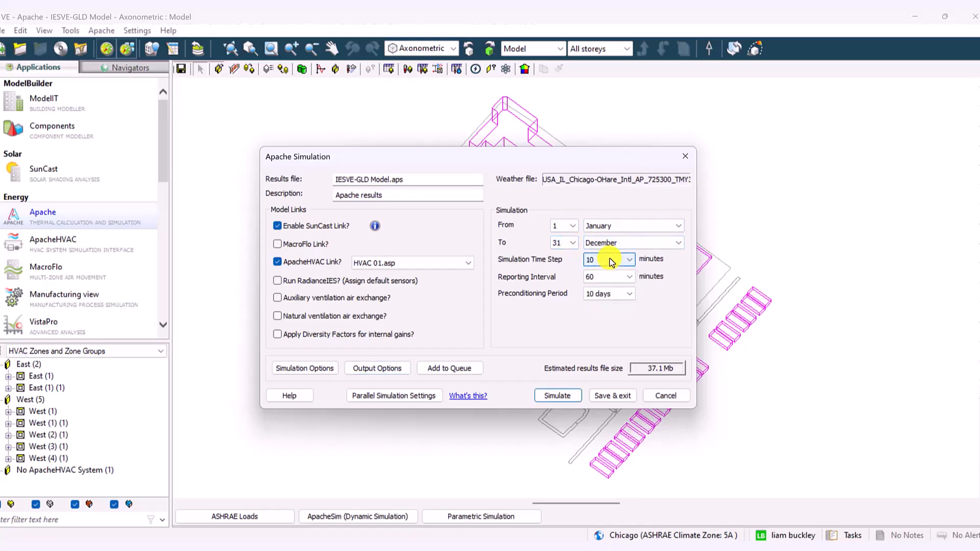
click(608, 276)
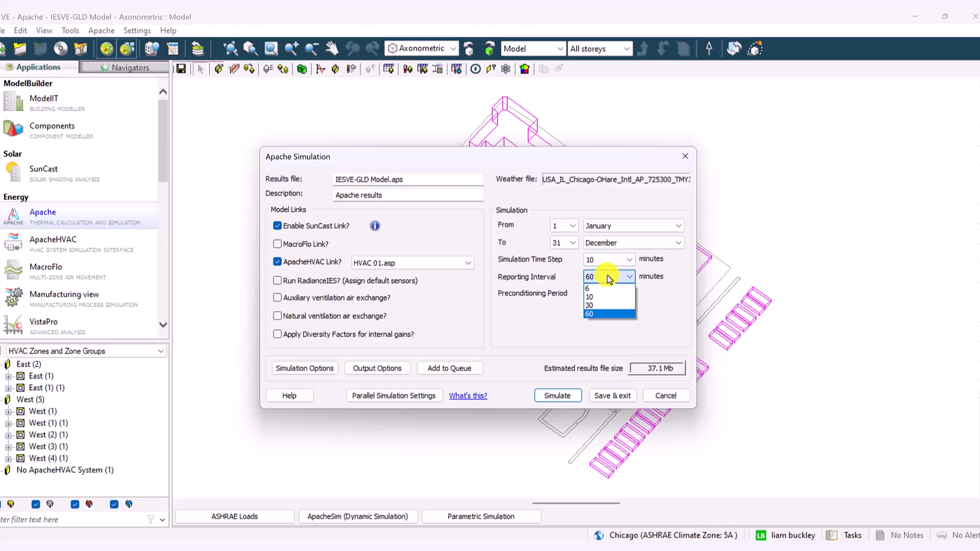
click(609, 277)
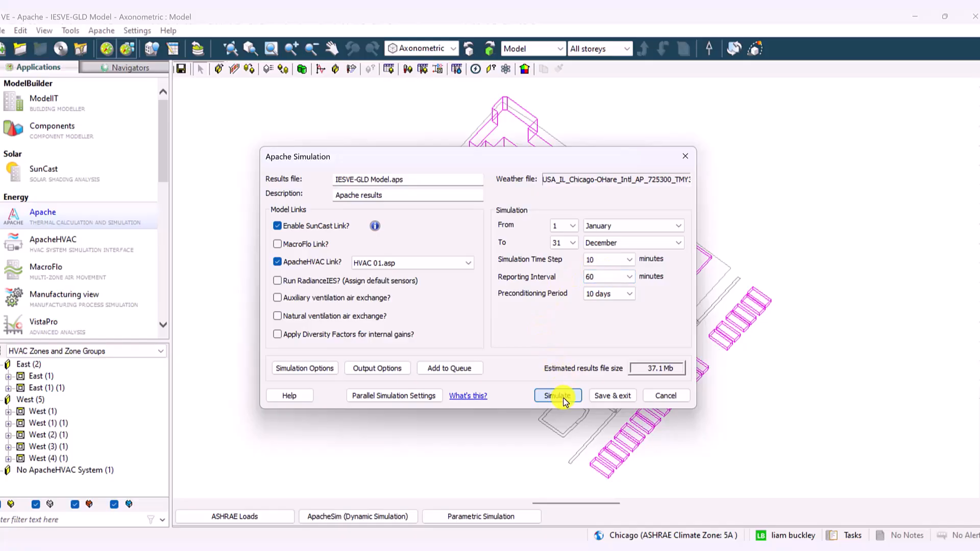
click(558, 396)
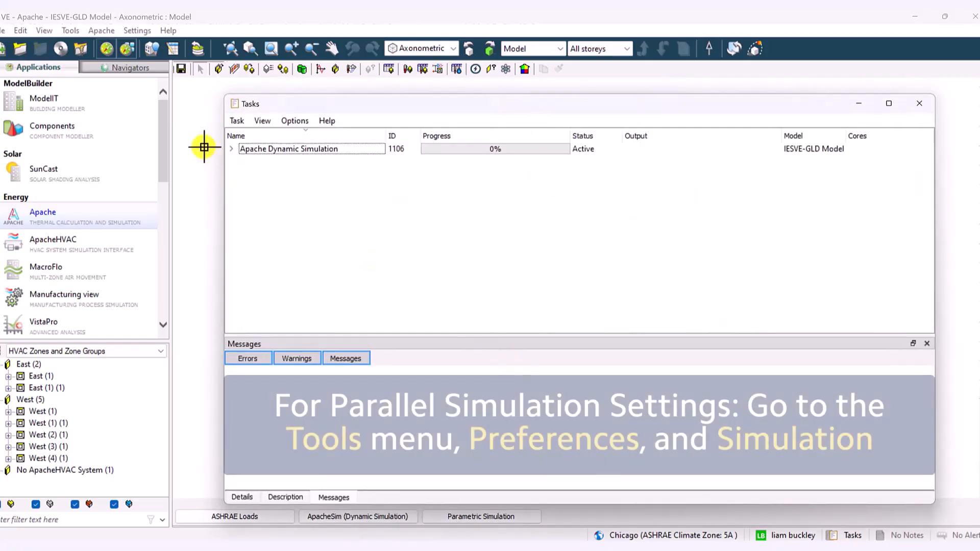
click(231, 149)
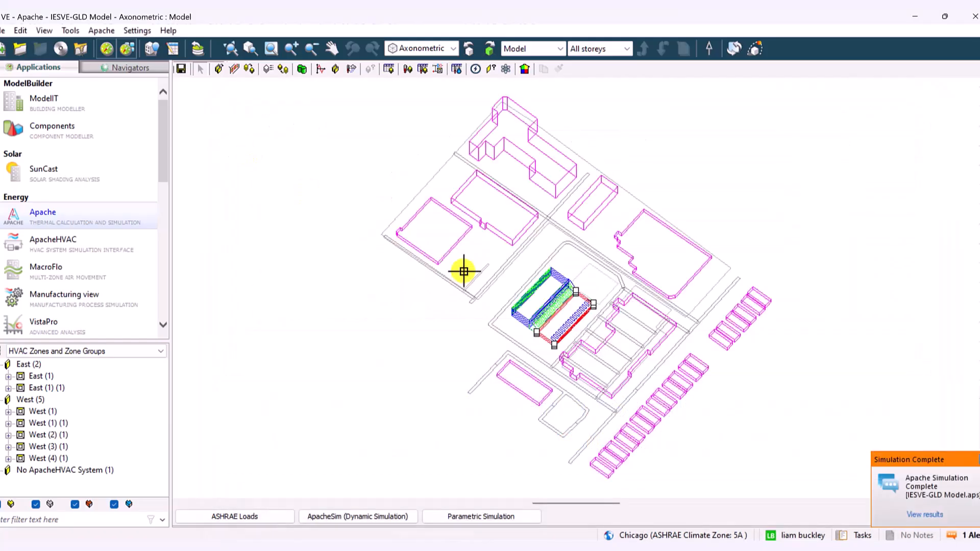
Open the completed simulation's results in VistaPro and list the building Loads variables
click(926, 515)
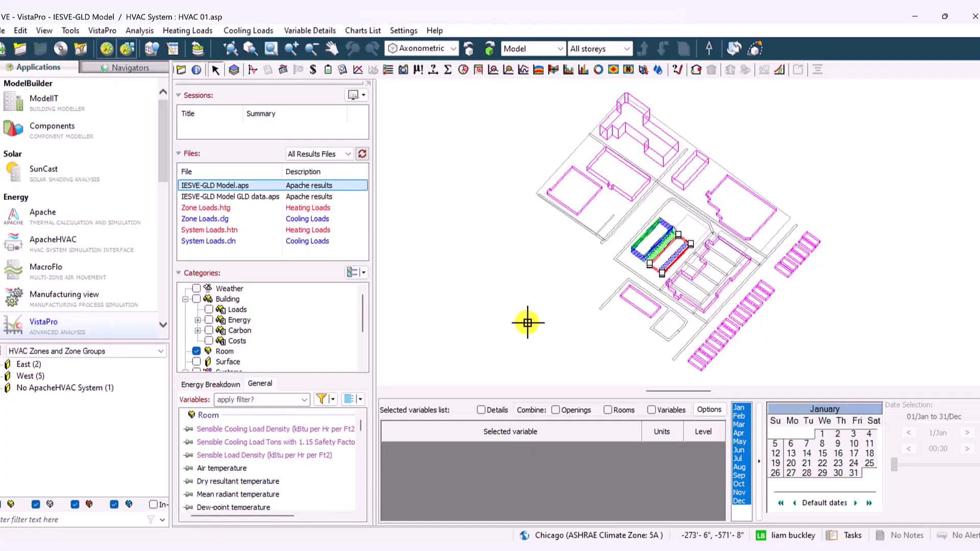
click(197, 351)
click(209, 310)
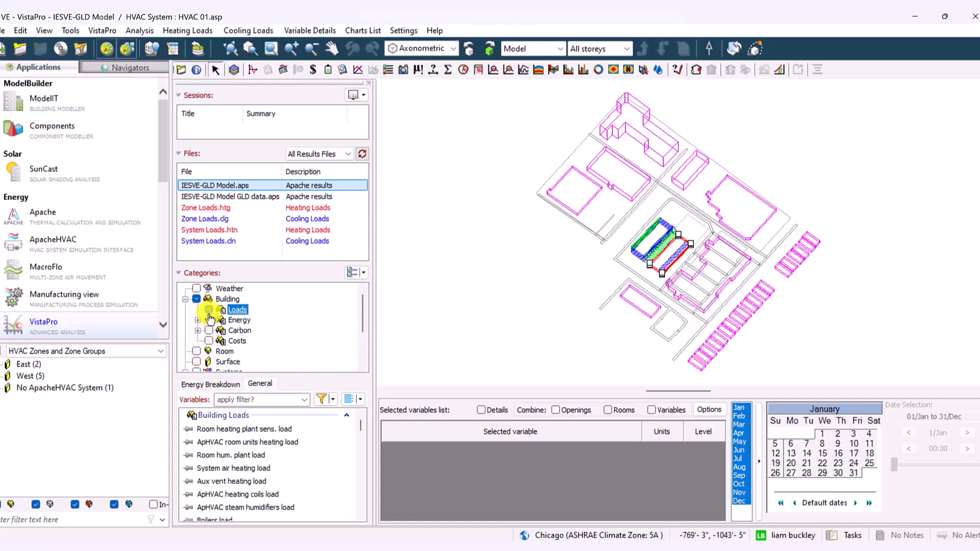
scroll(663, 268, up, 4)
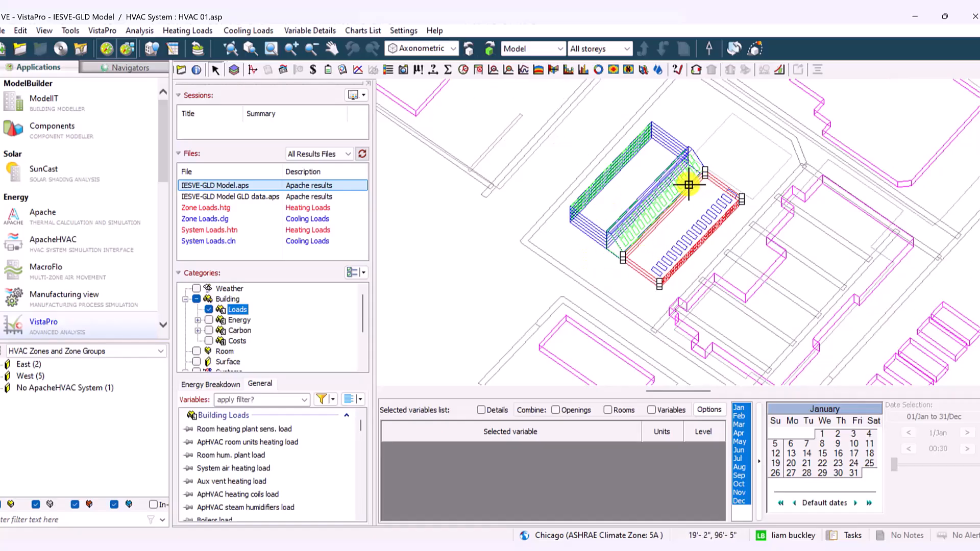
Switch the model browser to the HVAC 01.asp network and select the East ground-water chilled water loop WL000013 on the waterside
click(46, 351)
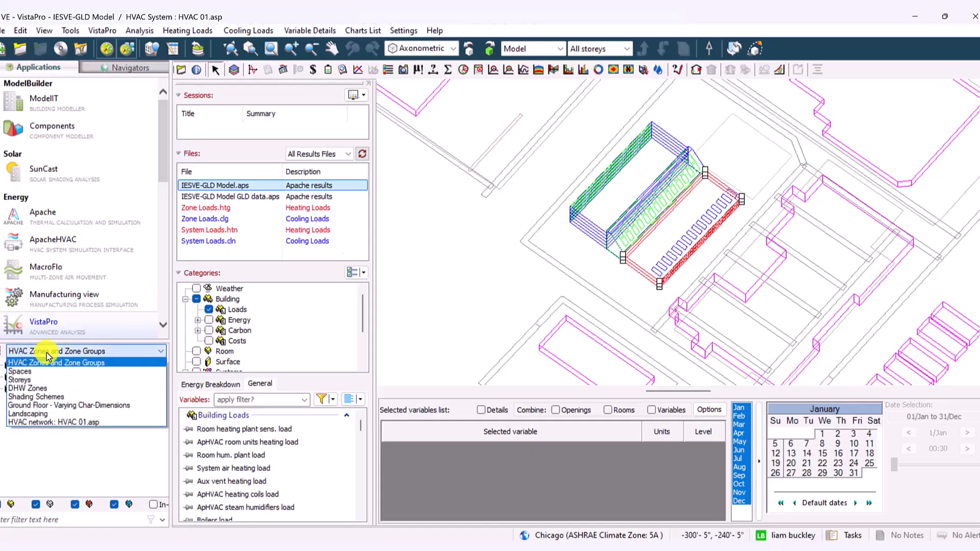
click(46, 422)
scroll(10, 391, up, 7)
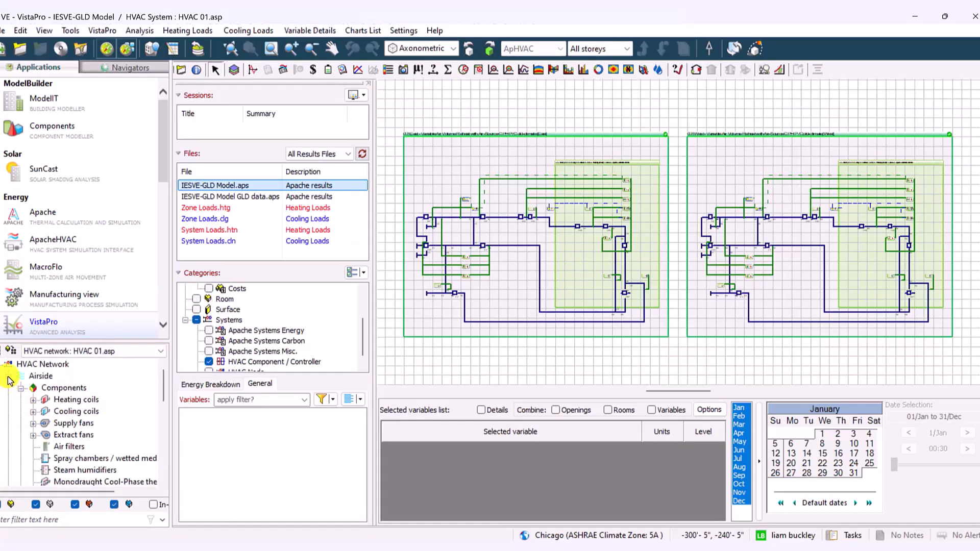
click(8, 376)
click(53, 401)
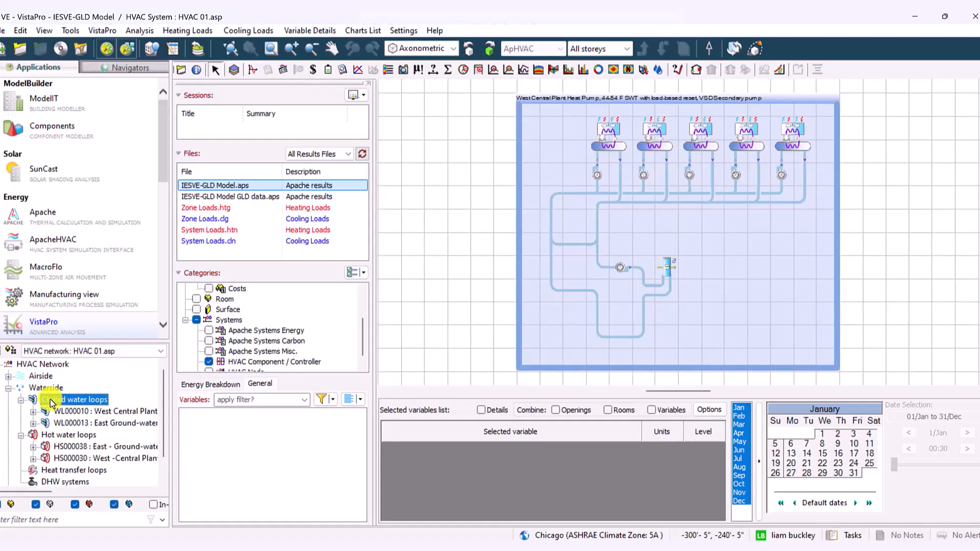
click(80, 425)
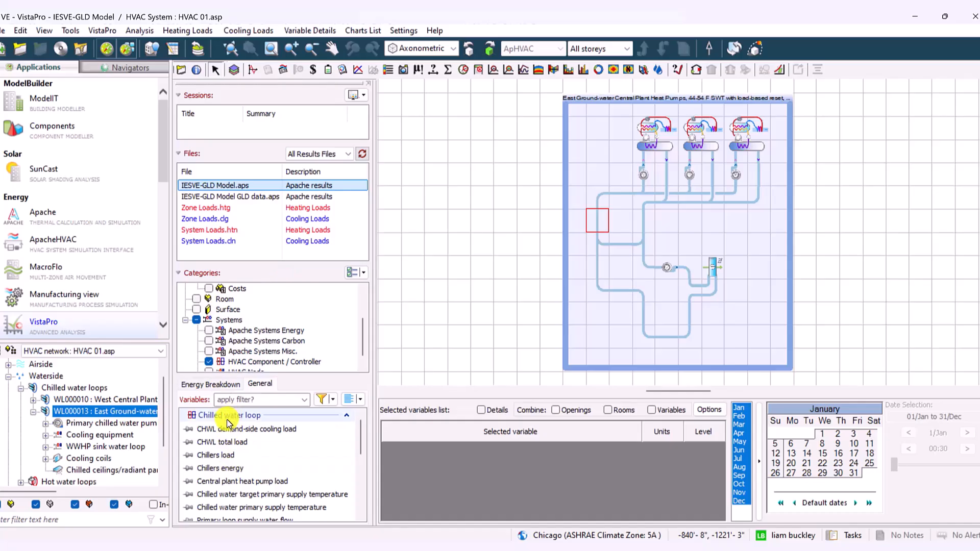
Chart the CHWL total load of the East chilled water loop, and shorten and reposition the chart window to uncover the loop diagram
click(215, 447)
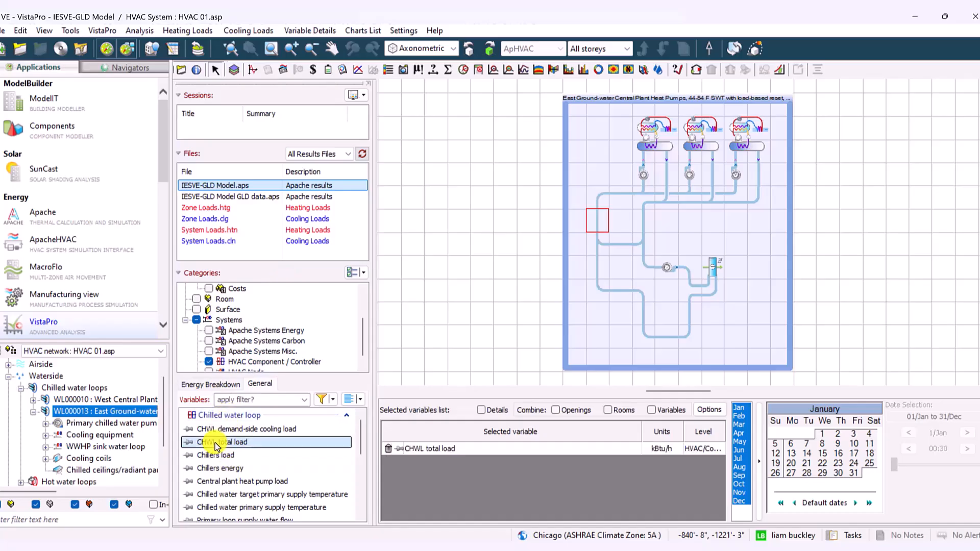
click(358, 70)
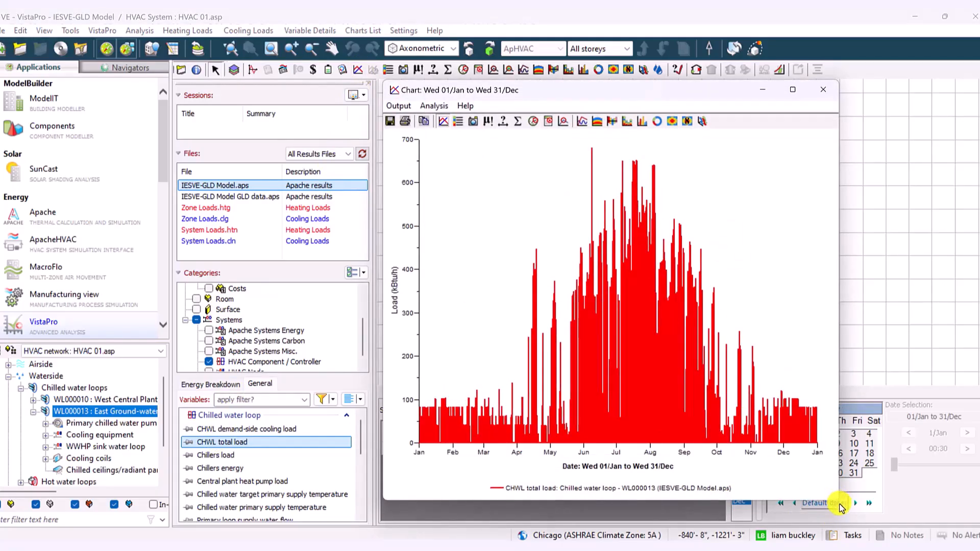
drag(733, 500, 710, 376)
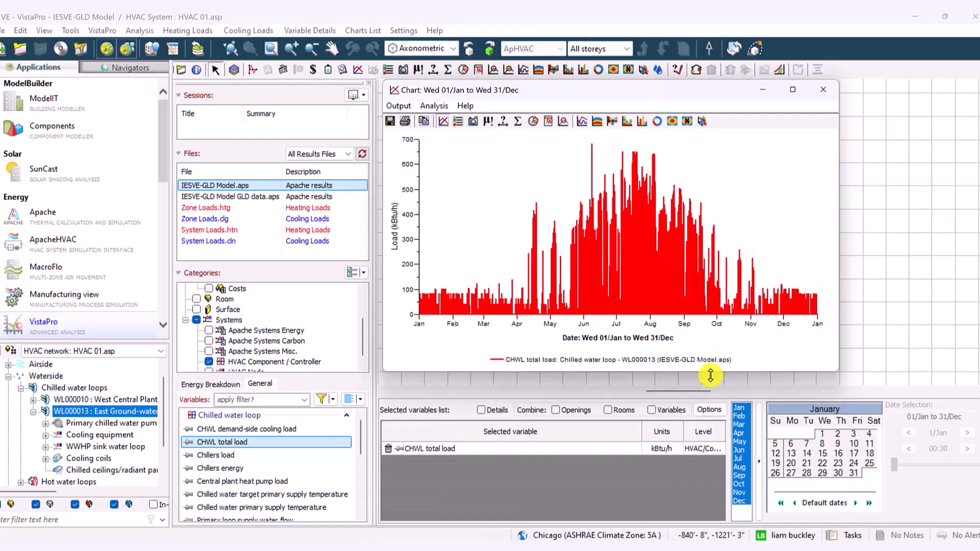
drag(718, 95, 312, 76)
Recolour the CHWL total load line blue and lock that variable in the chart data
click(225, 204)
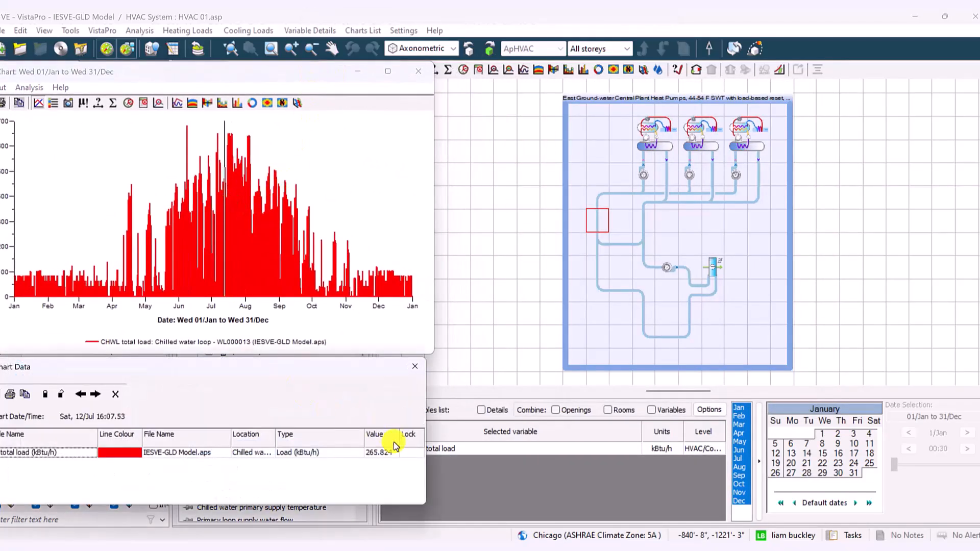
click(110, 454)
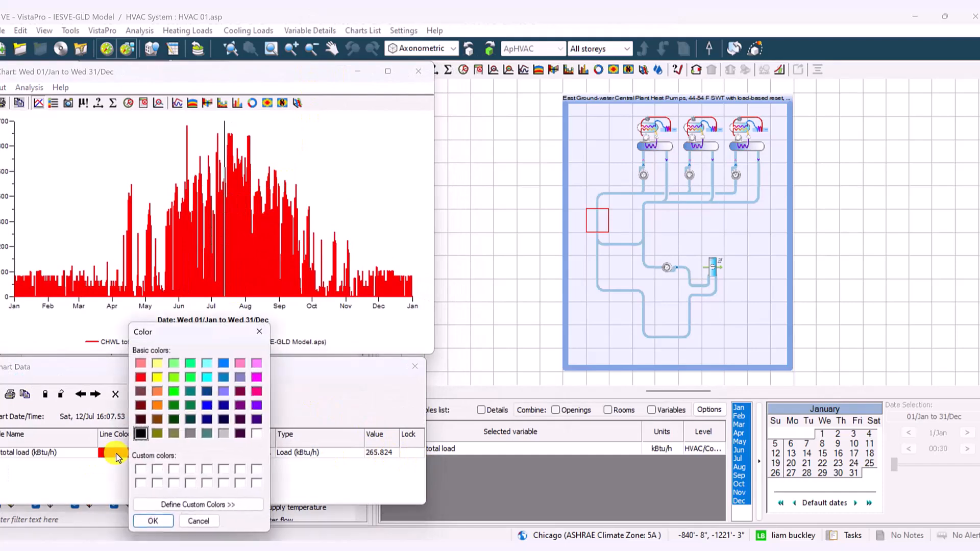
click(225, 364)
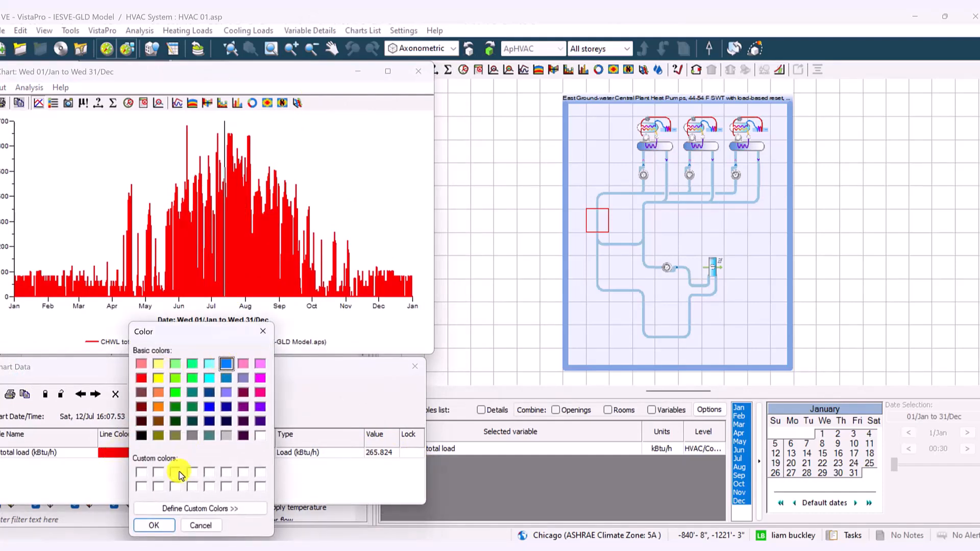
click(153, 525)
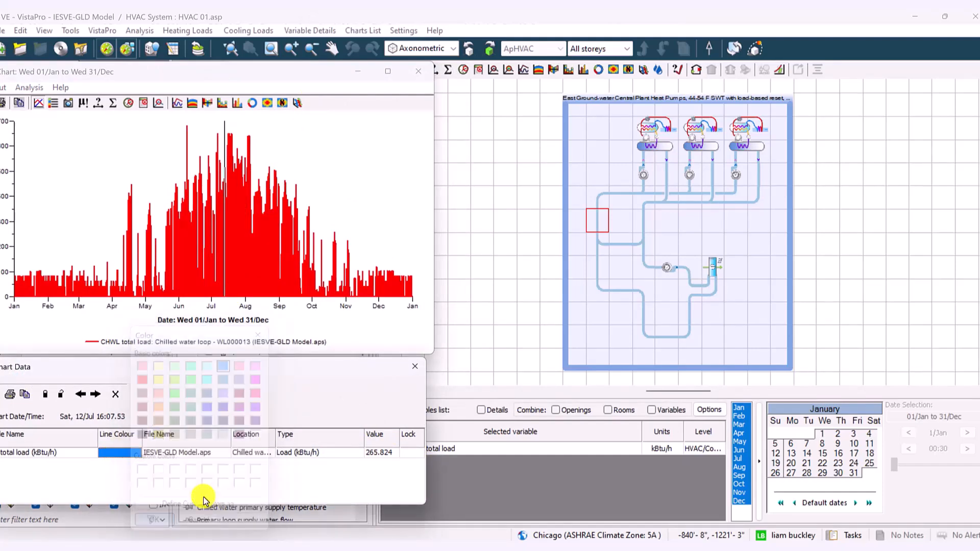
click(411, 454)
drag(242, 368, 389, 172)
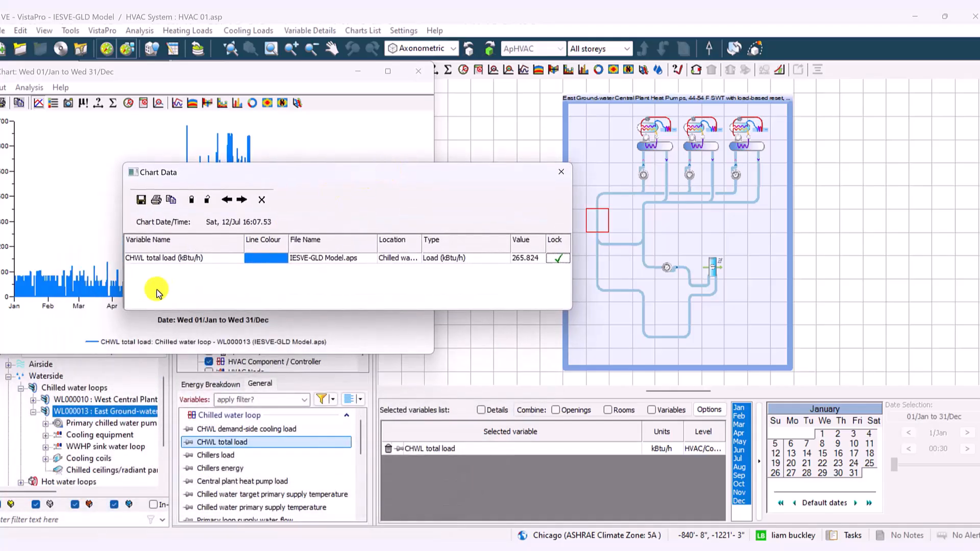
Select the East ground-water hot water loop HS000038 in the HVAC network and show its loop variables
drag(163, 400, 162, 430)
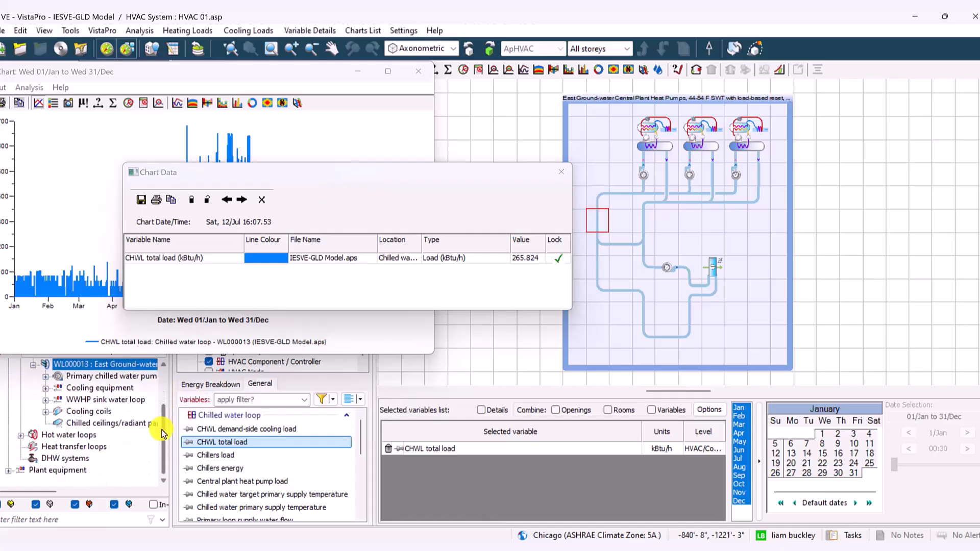
click(20, 436)
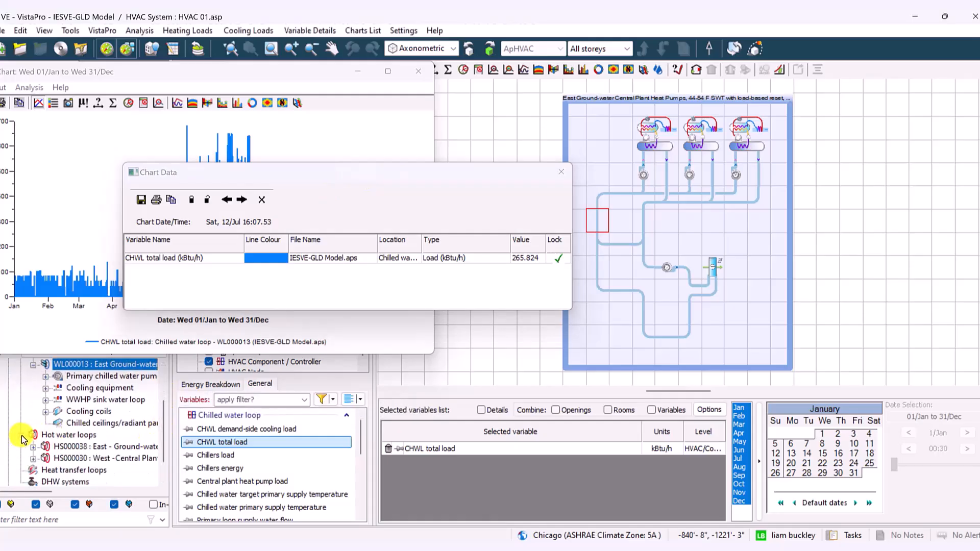
click(105, 458)
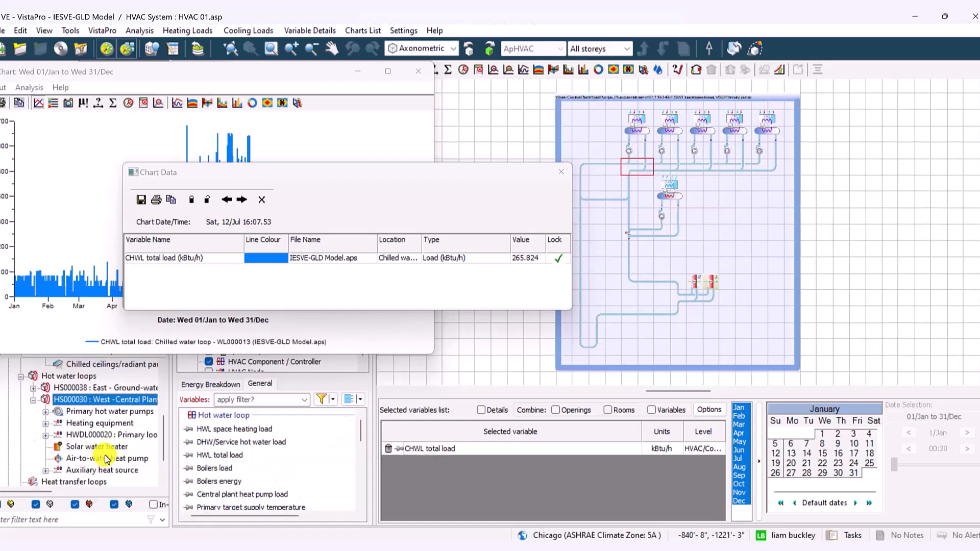
click(96, 389)
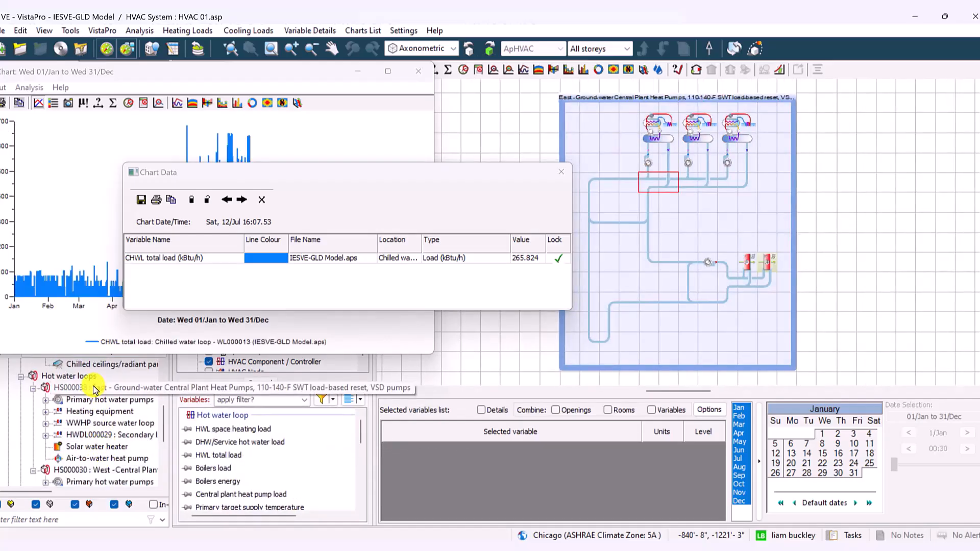
click(602, 184)
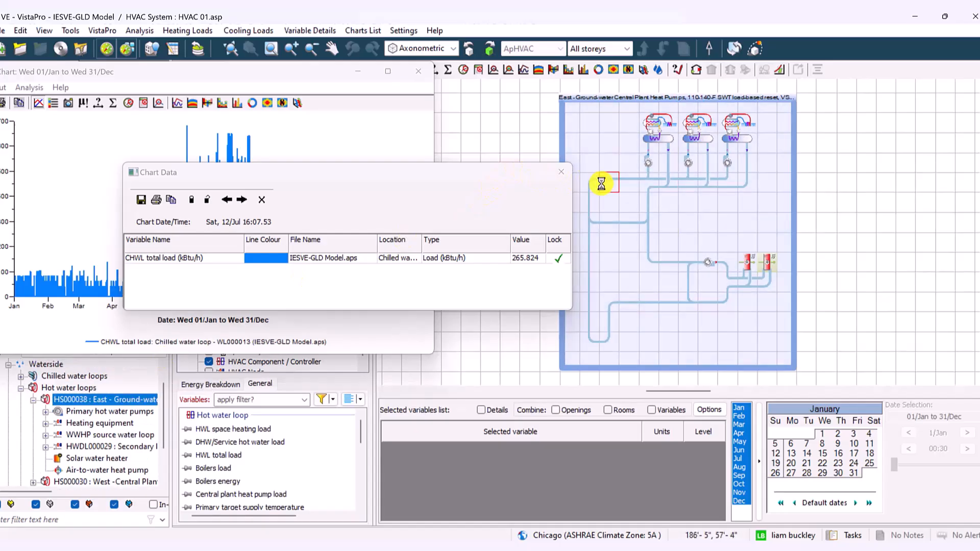
scroll(617, 93, up, 1)
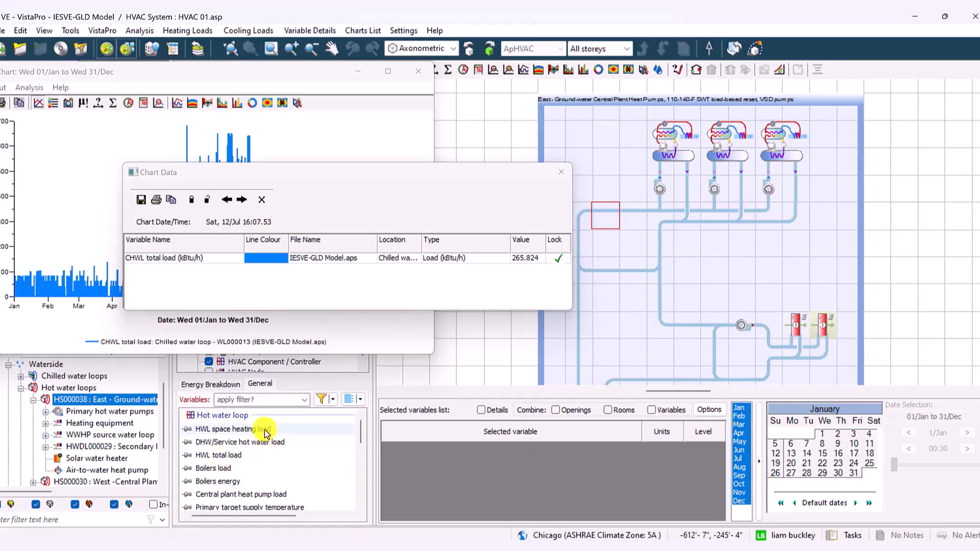
Add the HWL total load of the East hot water loop to the chart and recolour its line red
click(238, 456)
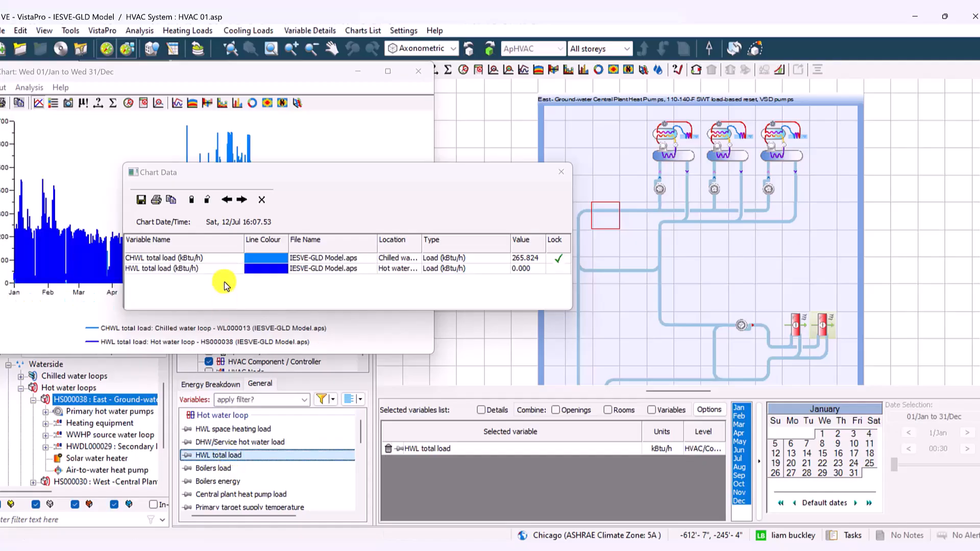
click(269, 271)
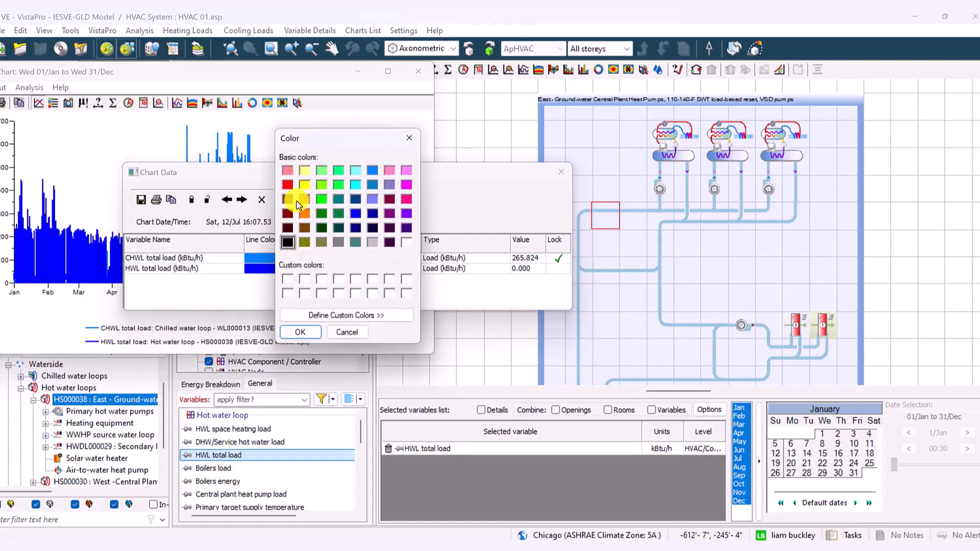
click(288, 185)
click(304, 332)
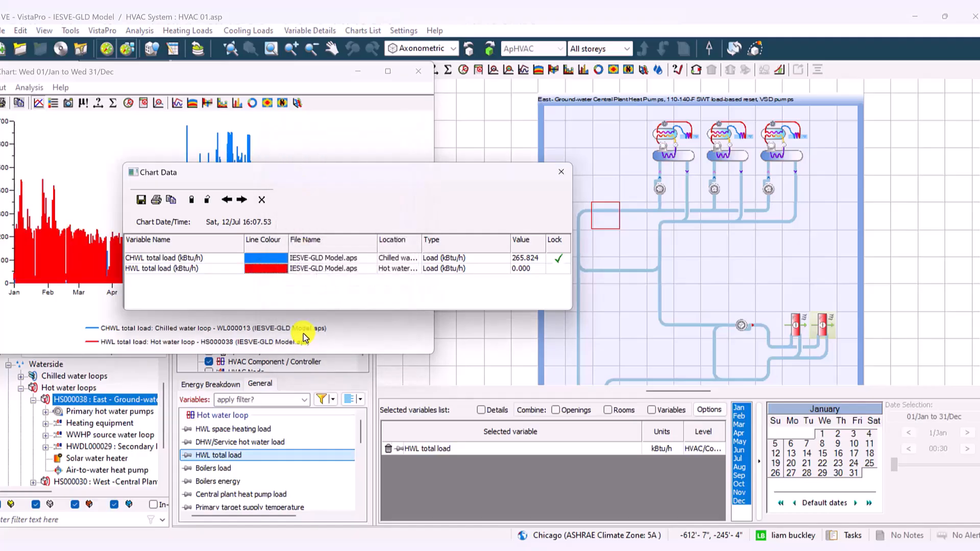
Move the chart data window clear of the chart, then widen and reposition the chart window to show the full year
drag(418, 175, 686, 357)
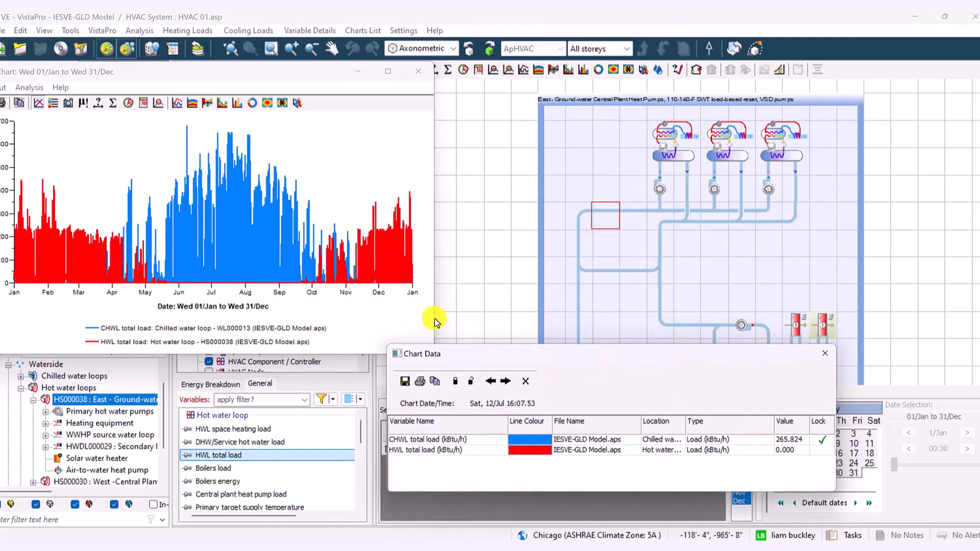
drag(435, 318, 772, 289)
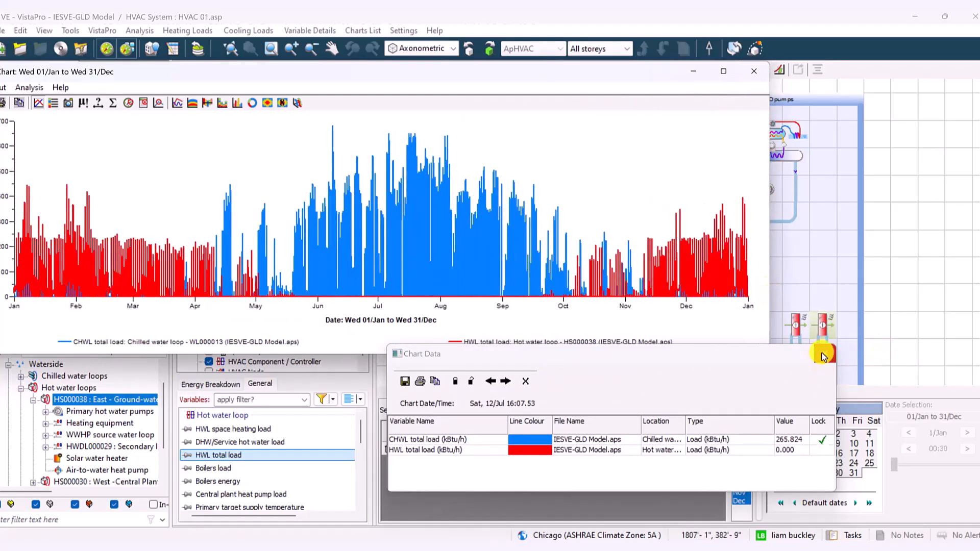
drag(278, 77, 378, 77)
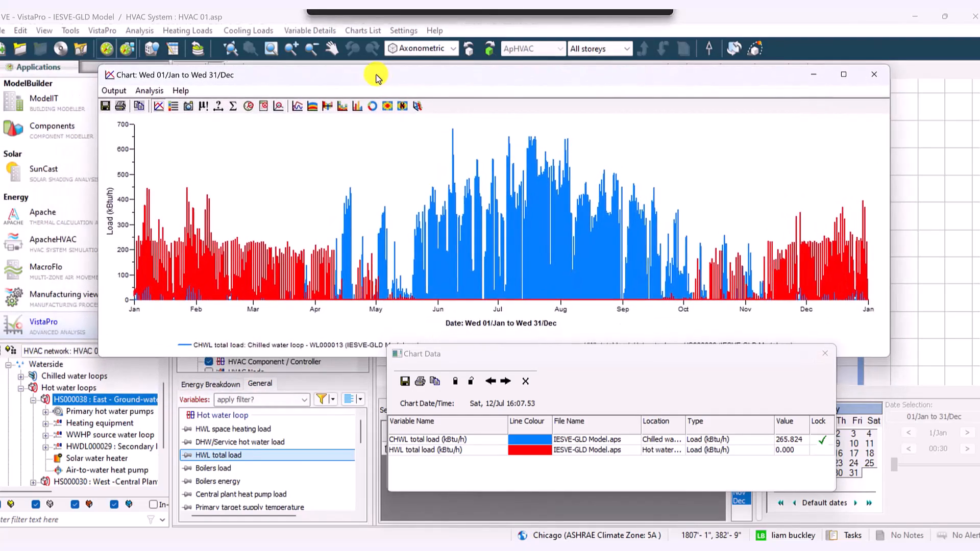
Tabulate the charted CHWL and HWL total loads and copy the table into cell A1 of a blank Excel workbook
click(175, 106)
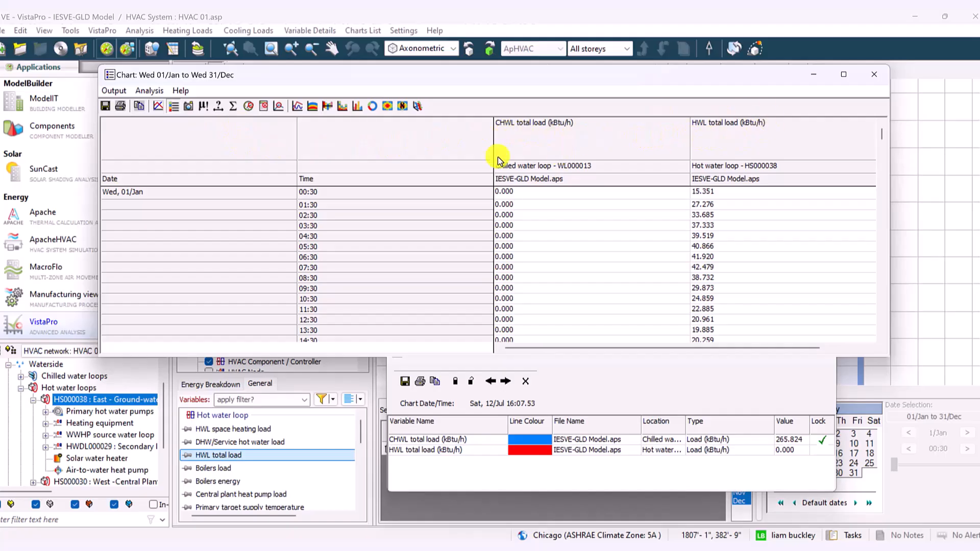
mouse_move(529, 80)
mouse_down()
mouse_move(552, 97)
mouse_move(531, 92)
mouse_up()
click(141, 117)
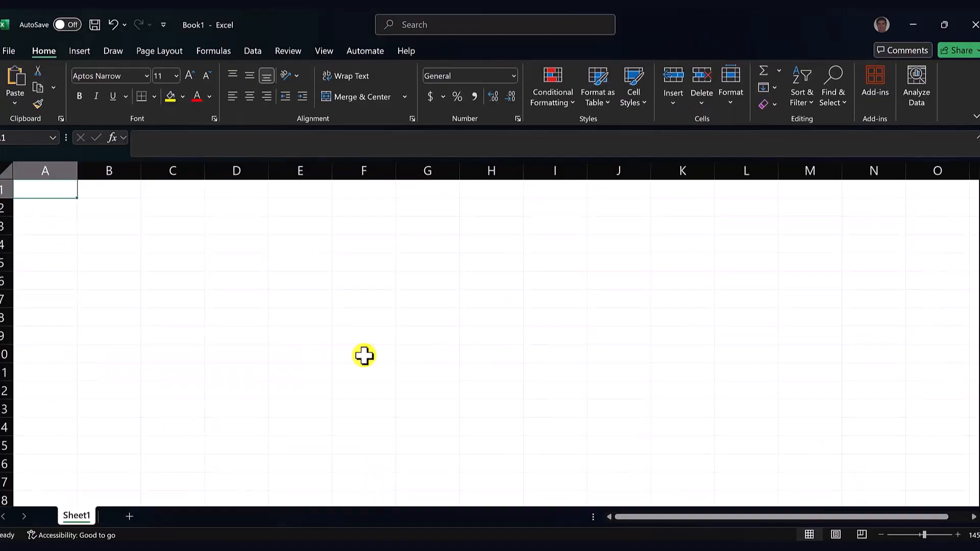
key(ctrl+v)
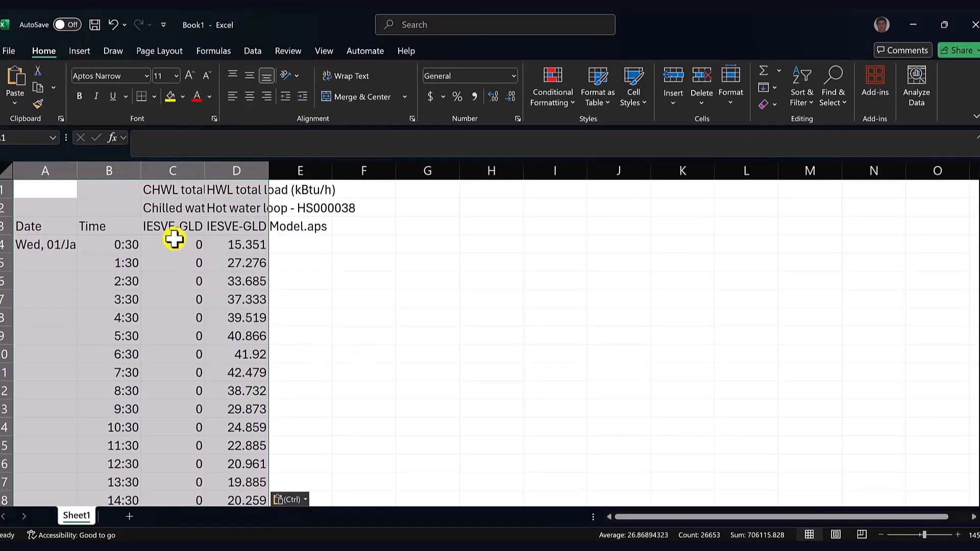
Delete the Date and Time columns A and B from the pasted load data
click(95, 171)
drag(94, 172, 62, 168)
right_click(63, 167)
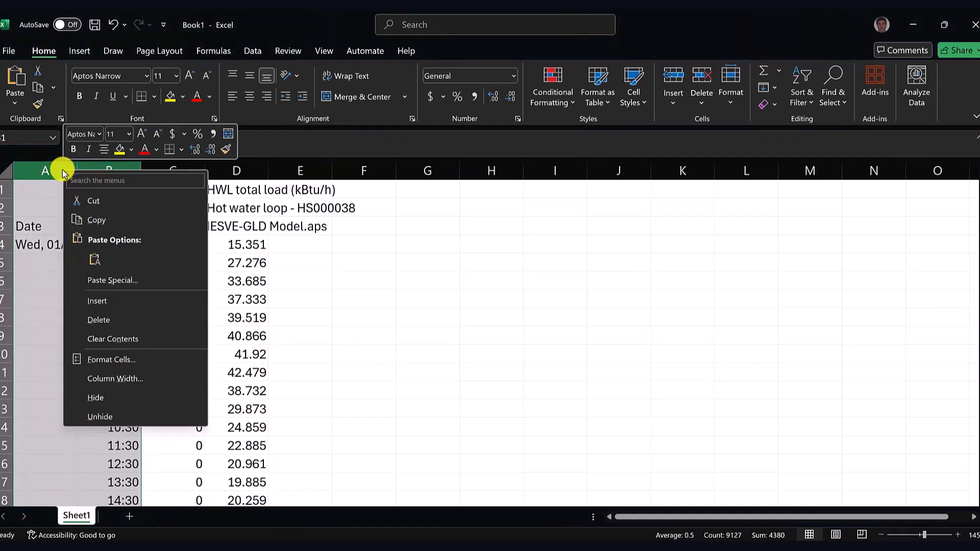
click(97, 317)
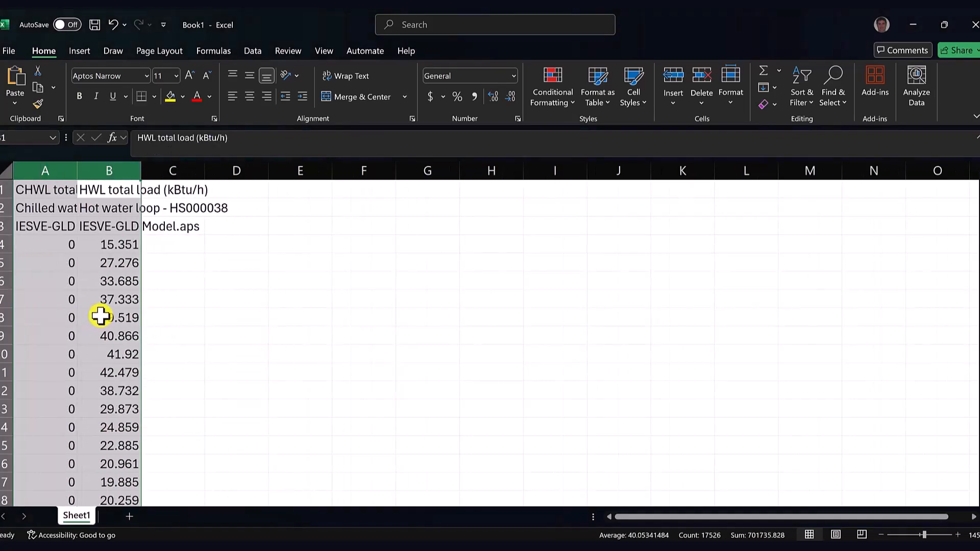
Insert a blank row at row 4, between the header lines and the first hourly load values
click(5, 245)
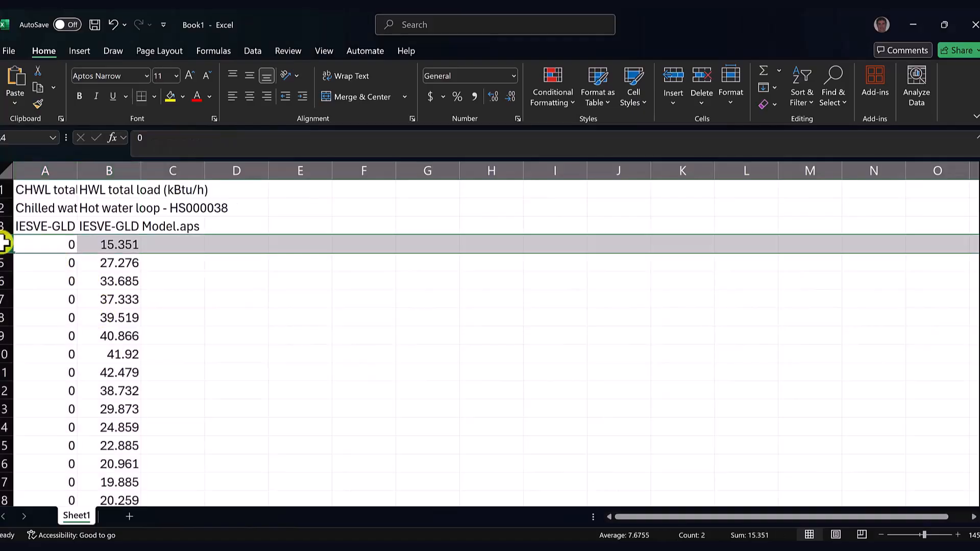
right_click(4, 246)
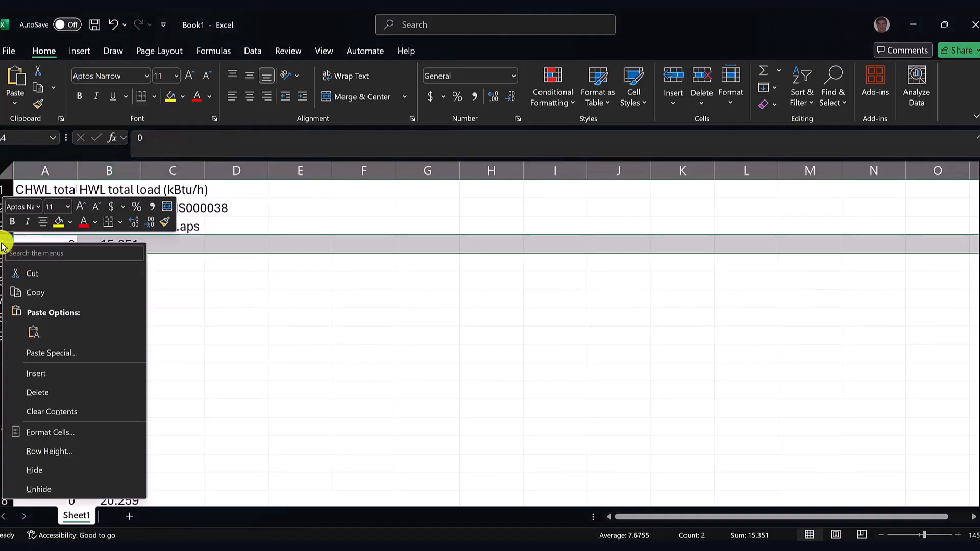
click(51, 376)
click(210, 332)
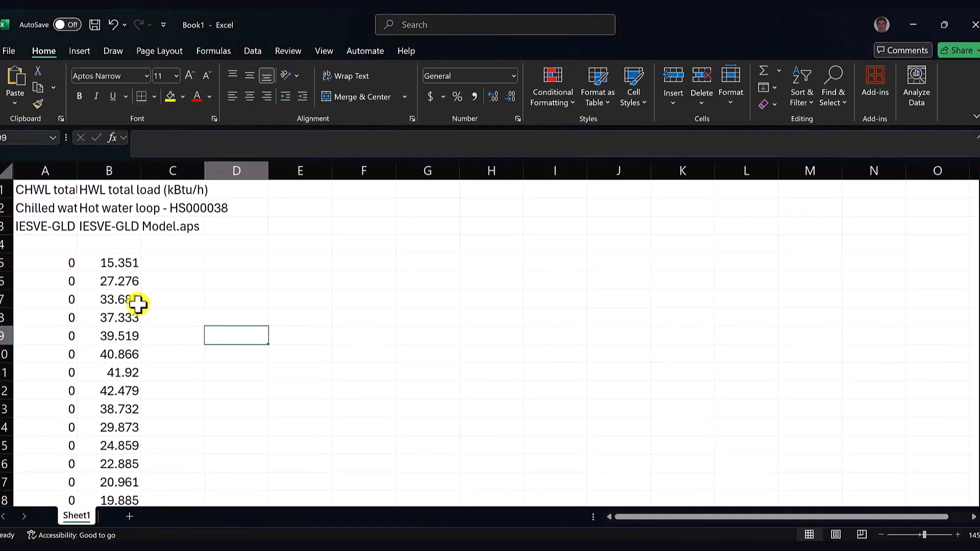
drag(59, 259, 96, 353)
click(222, 329)
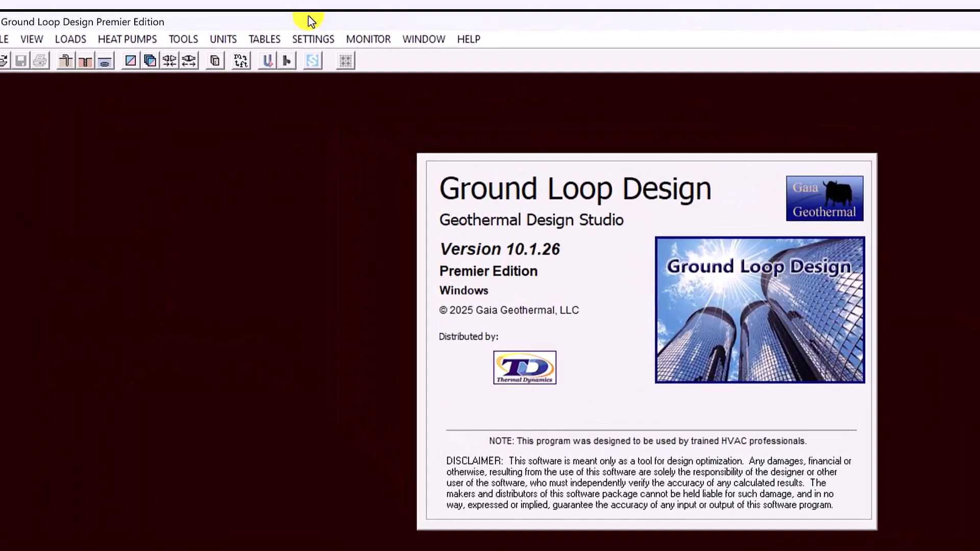
In Ground Loop Design, start a new Average Block Loads entry and reposition its window
click(69, 46)
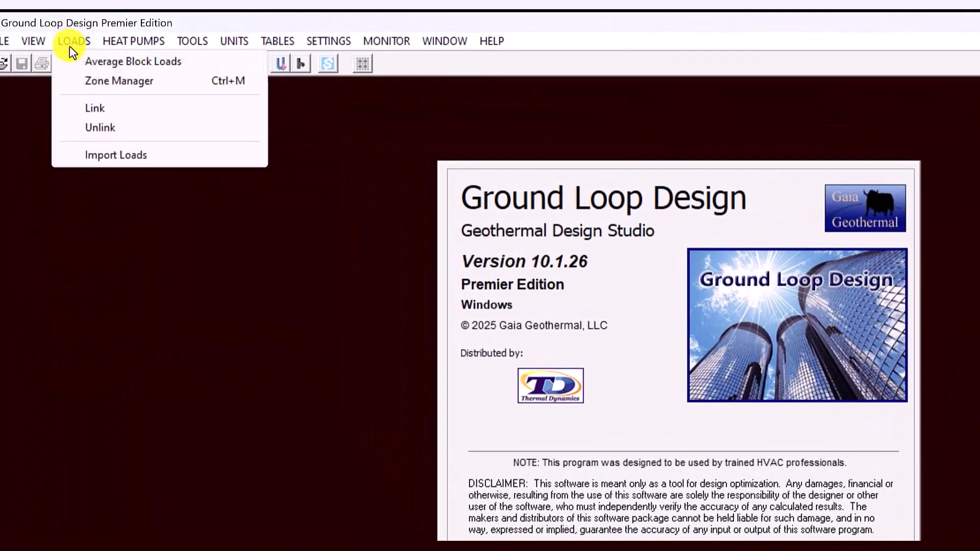
click(73, 62)
drag(584, 142, 309, 165)
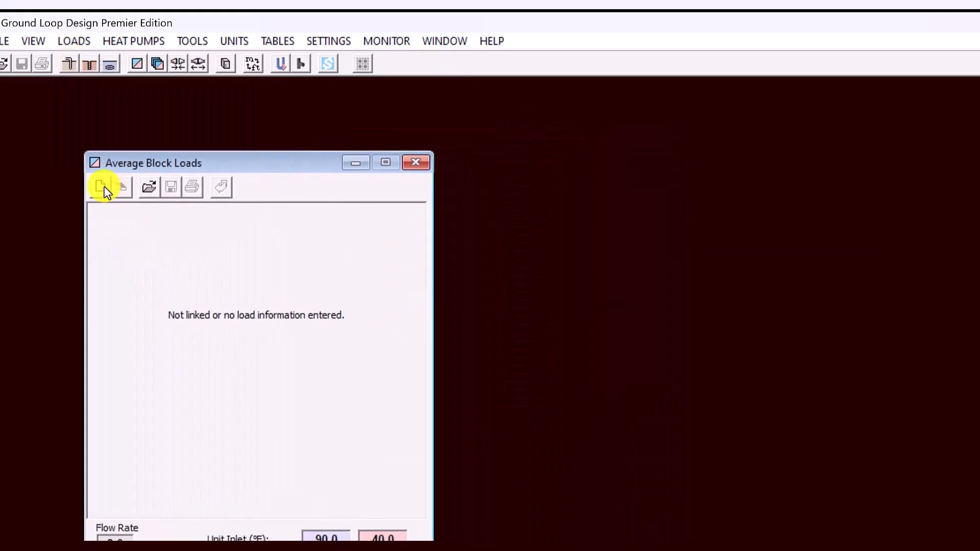
click(102, 189)
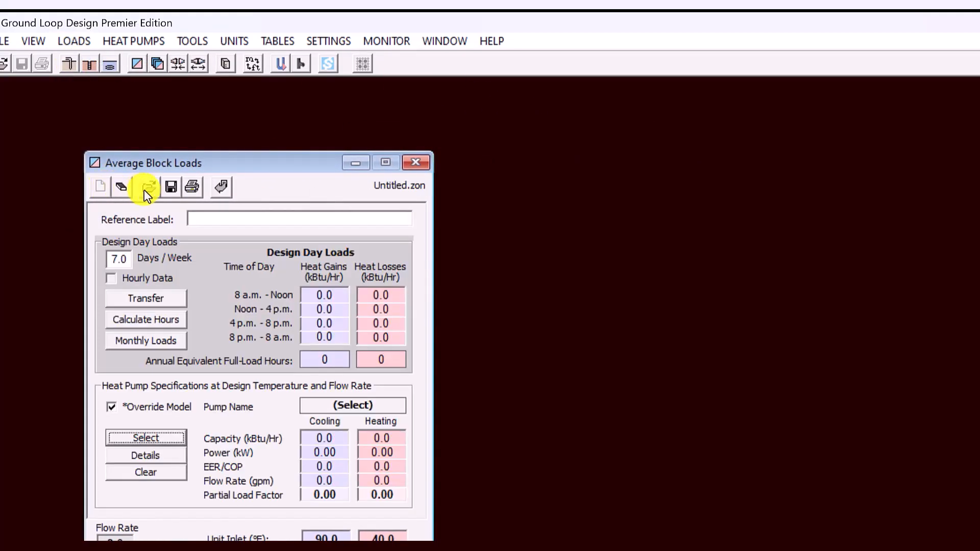
Import the hourly loads from the CSV file IESVE Export for GLD and open the monthly loads
click(224, 190)
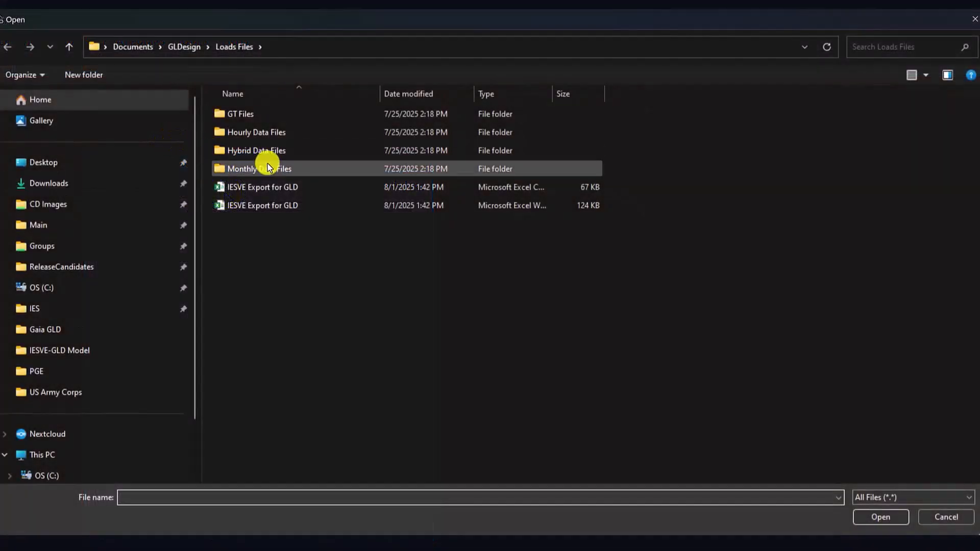
click(280, 186)
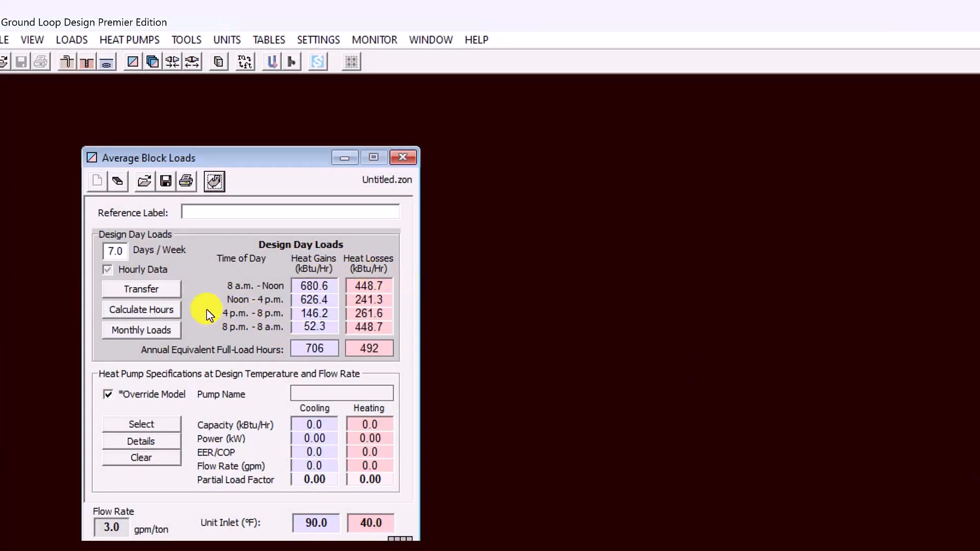
click(139, 332)
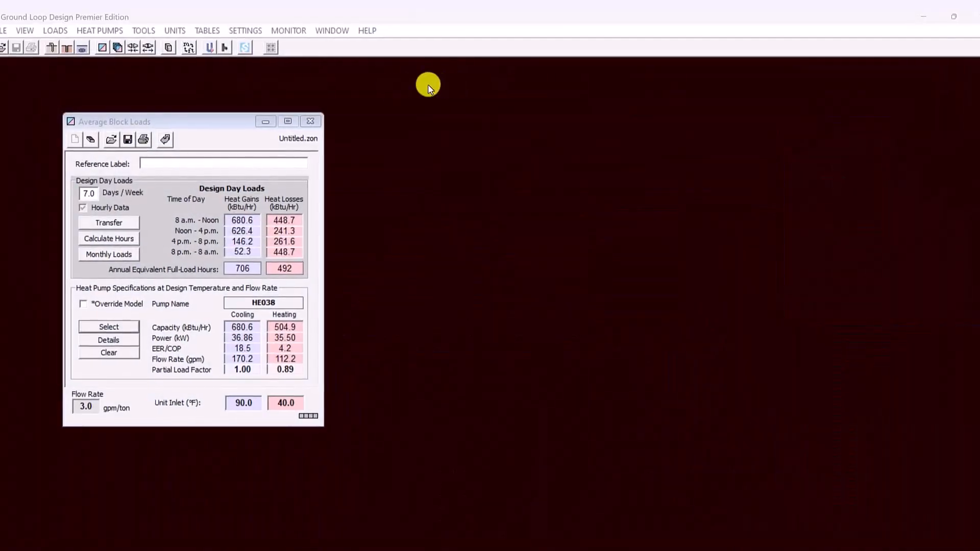
Select the ClimateMaster Tranquility Large (TL) pump TLV240 as the heat pump for the block loads
click(110, 327)
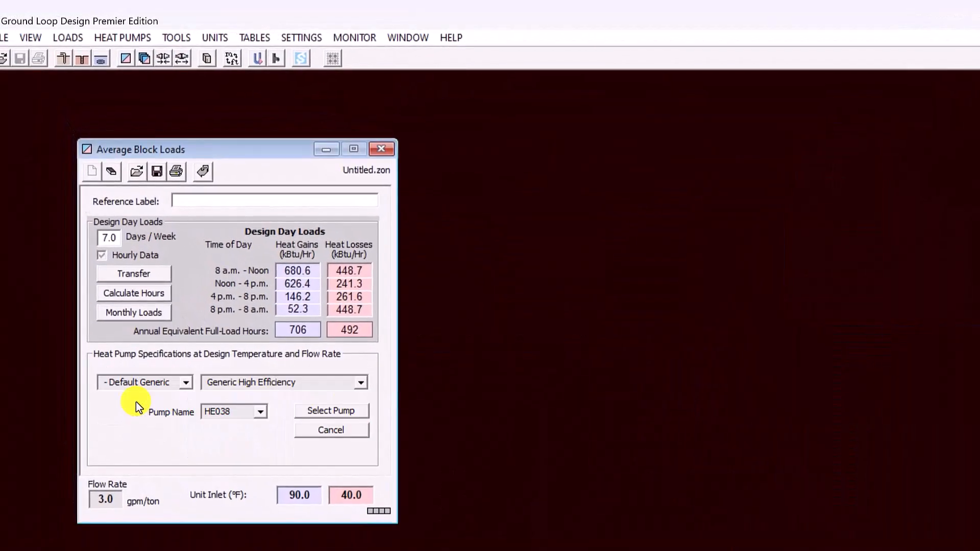
click(186, 383)
drag(188, 415, 188, 426)
click(155, 442)
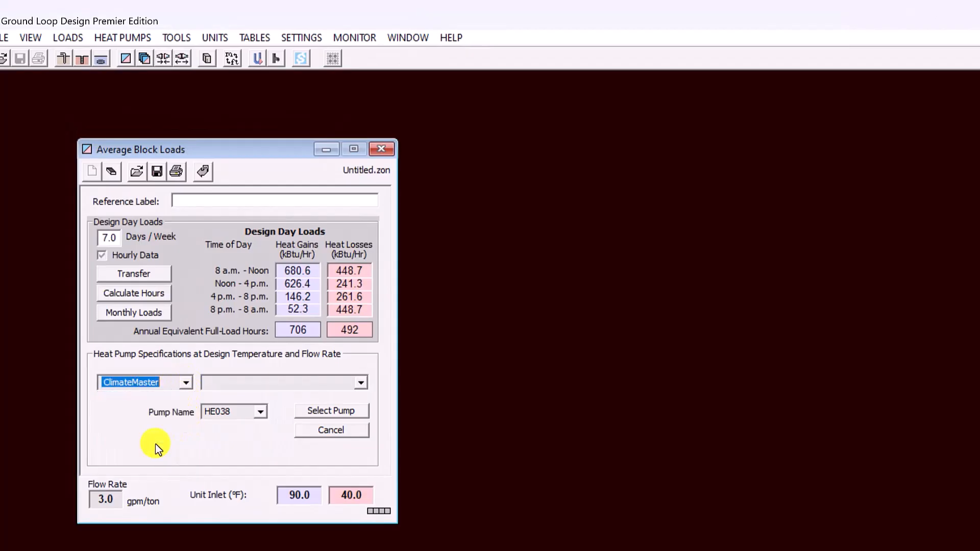
click(363, 383)
drag(362, 411, 360, 439)
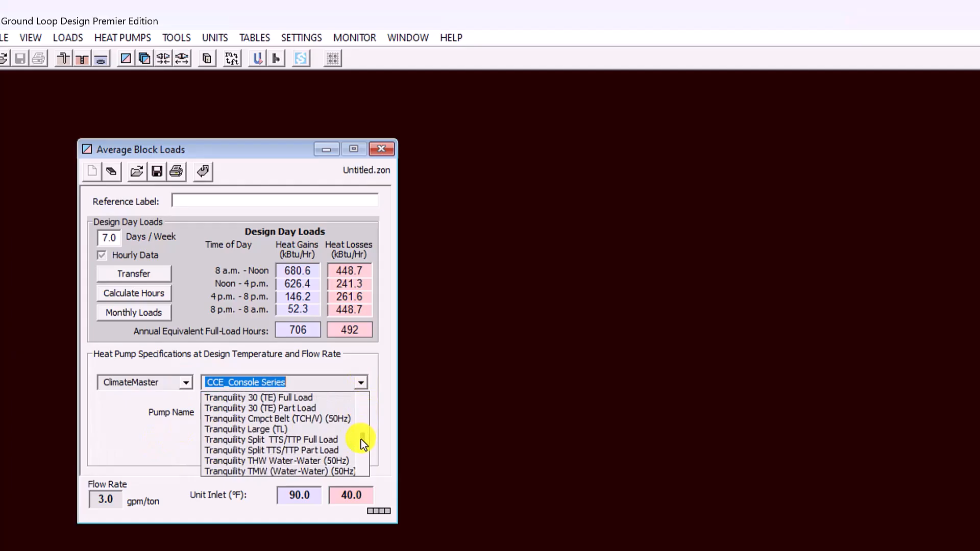
click(324, 430)
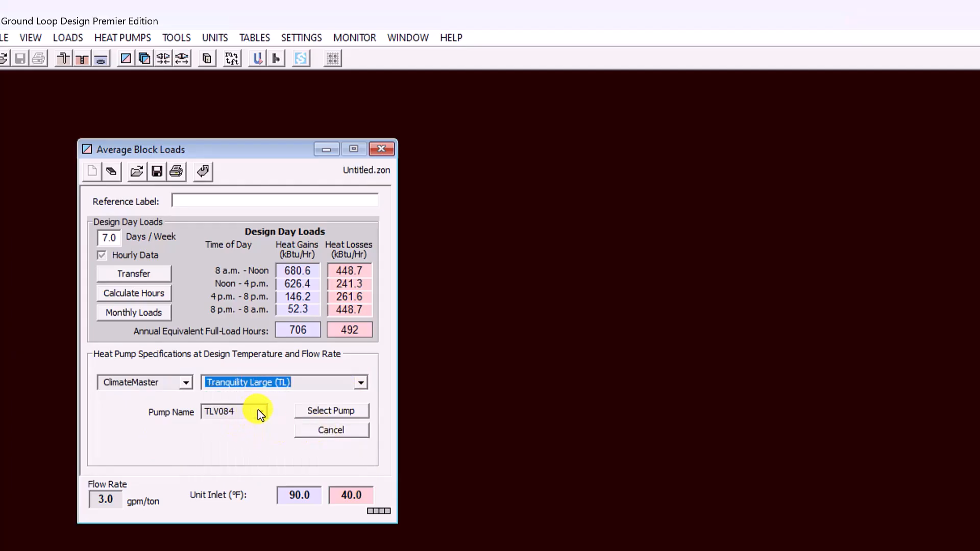
click(258, 412)
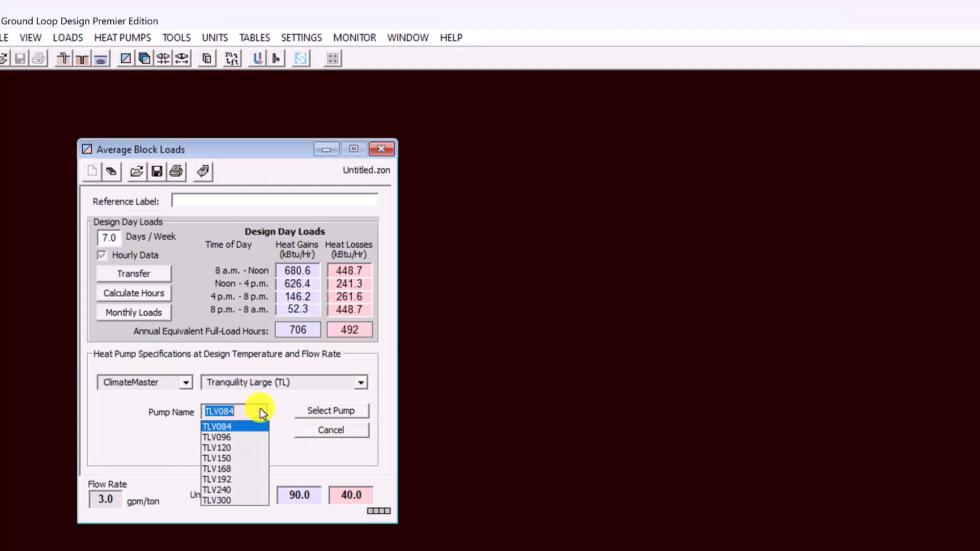
click(252, 491)
click(322, 411)
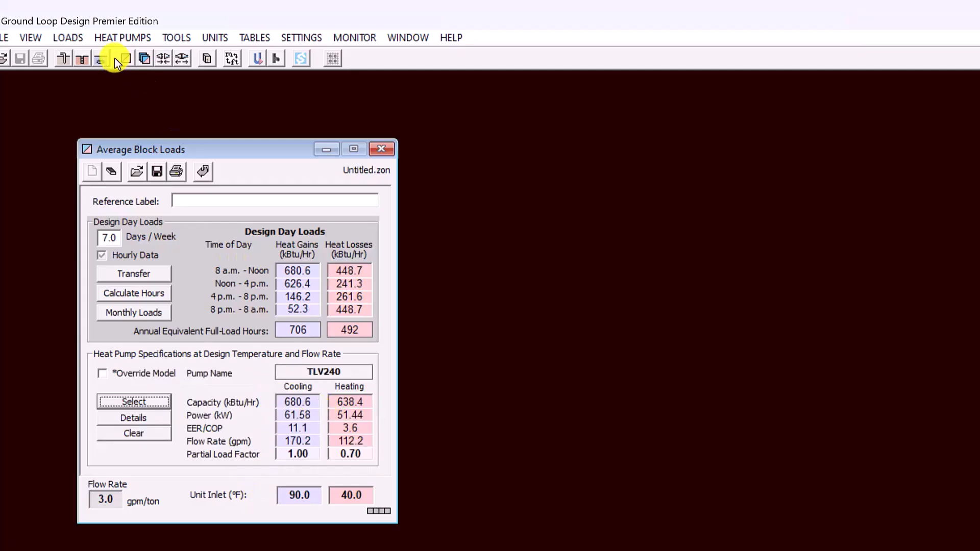
Create a borehole design project beside the Average Block Loads window and link the loads to it
click(112, 41)
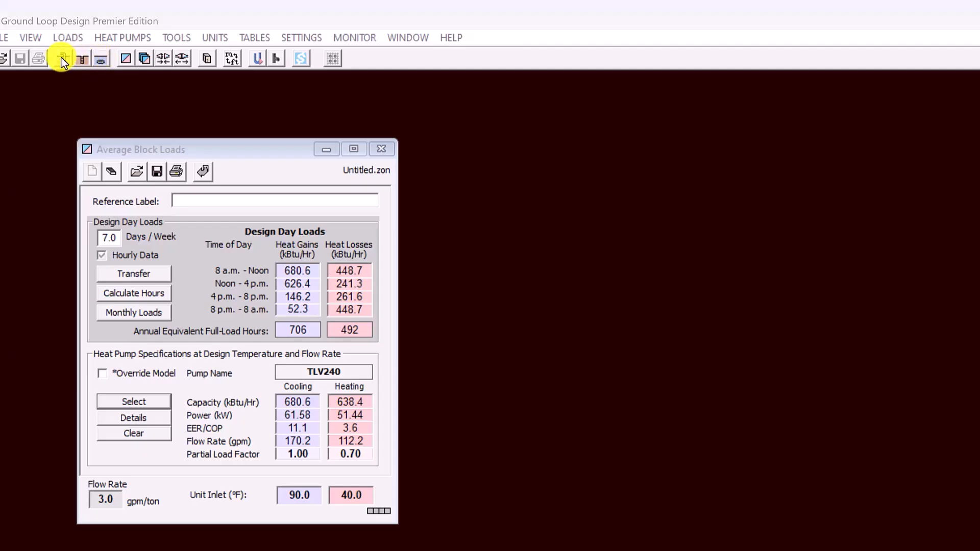
click(60, 60)
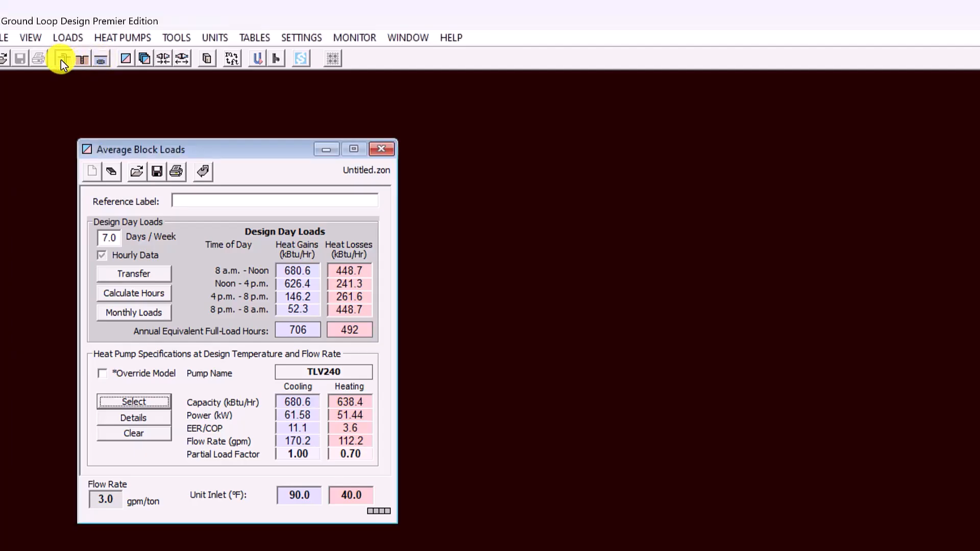
drag(125, 94, 555, 107)
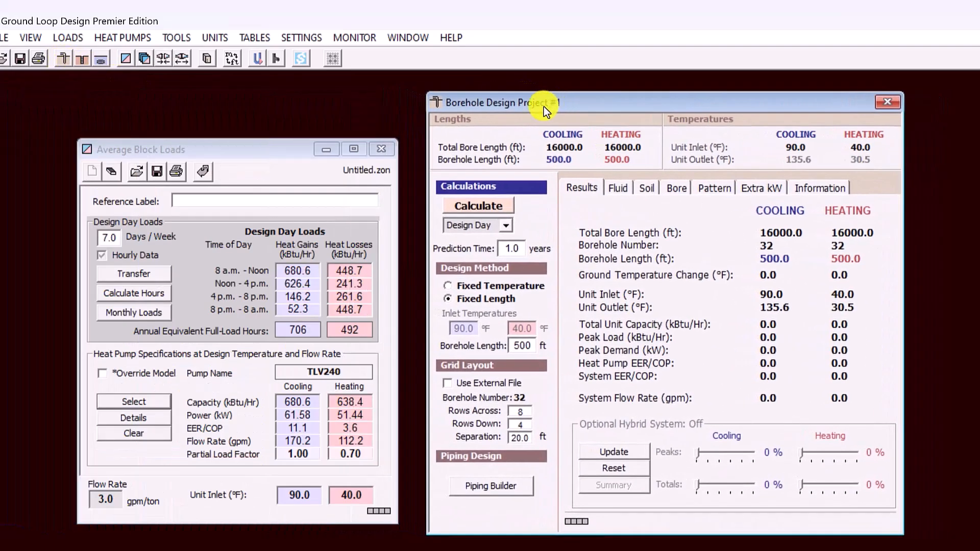
mouse_move(241, 153)
mouse_down()
mouse_move(271, 159)
mouse_move(241, 161)
mouse_up()
drag(667, 100, 642, 116)
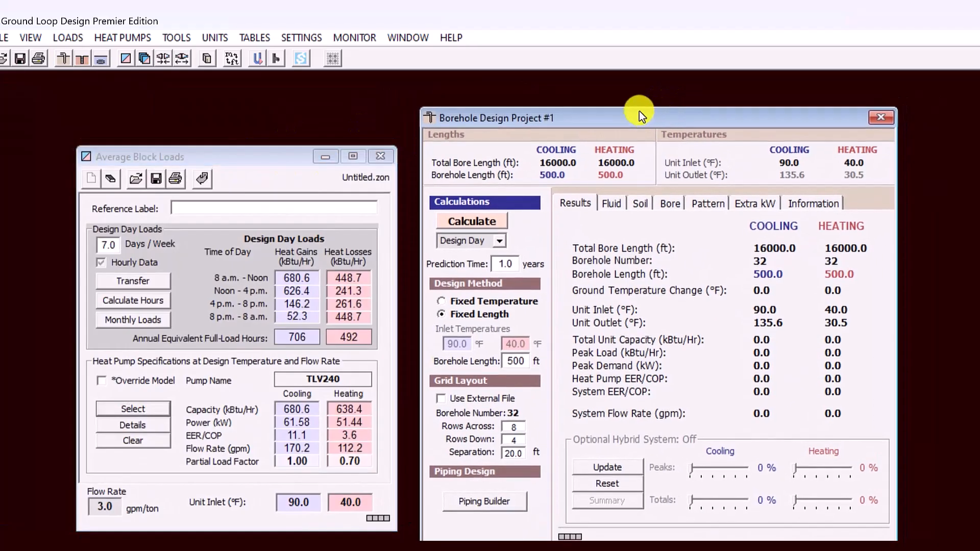
click(164, 60)
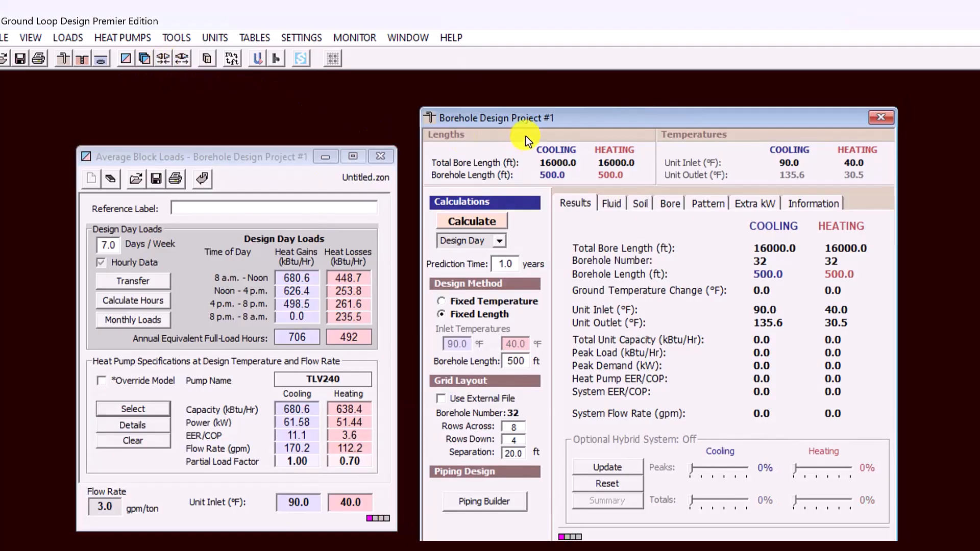
Review the borehole project's fluid, soil, bore, pattern, extra kW and information settings, including the G-Function 3D map of the grid
click(611, 207)
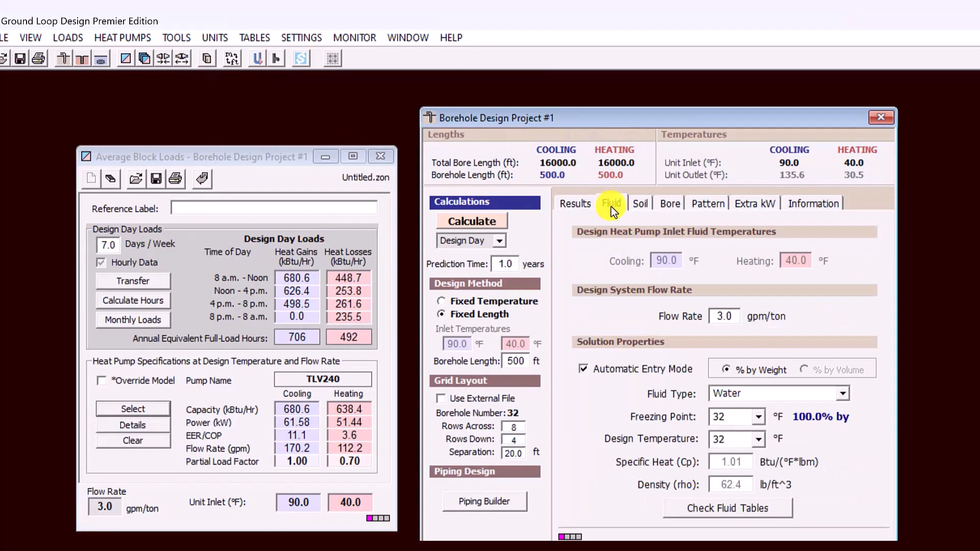
click(642, 207)
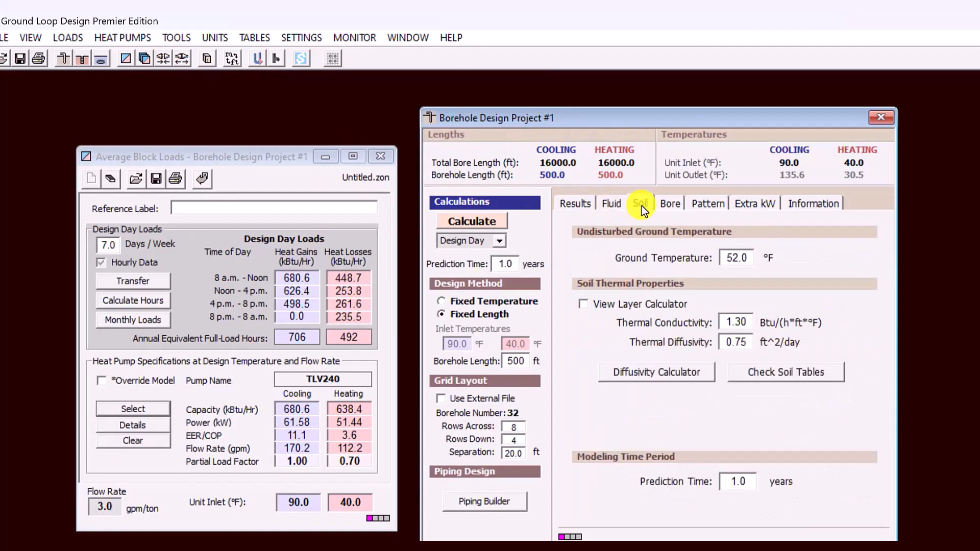
click(670, 206)
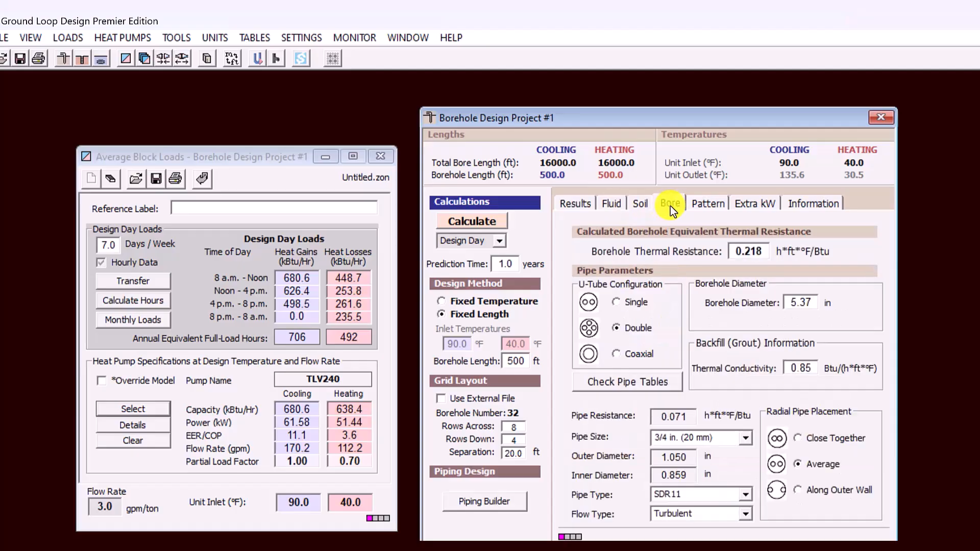
click(706, 204)
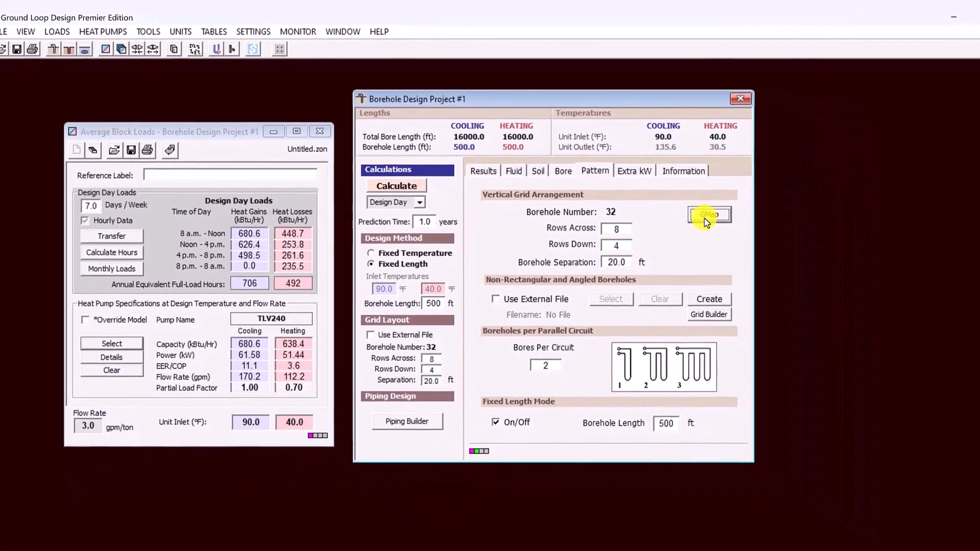
click(708, 217)
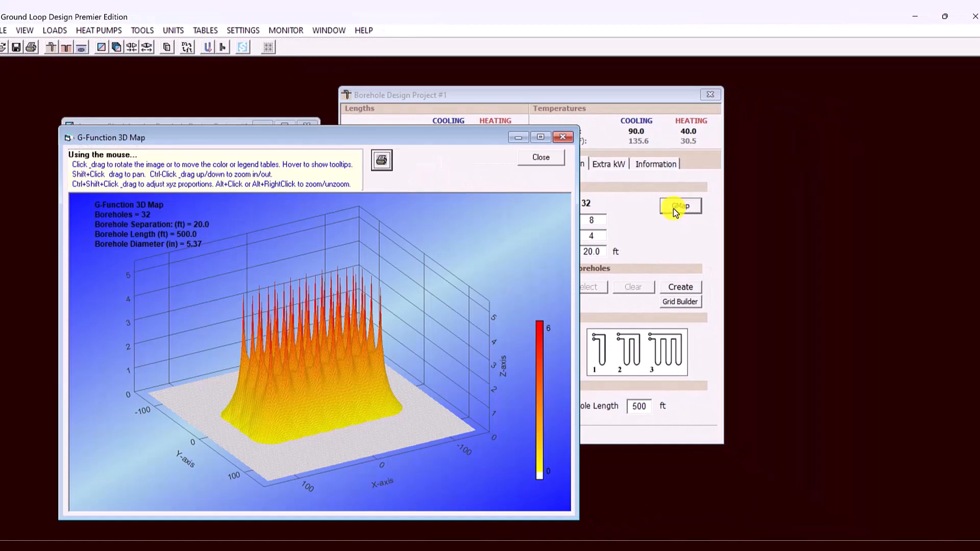
click(563, 137)
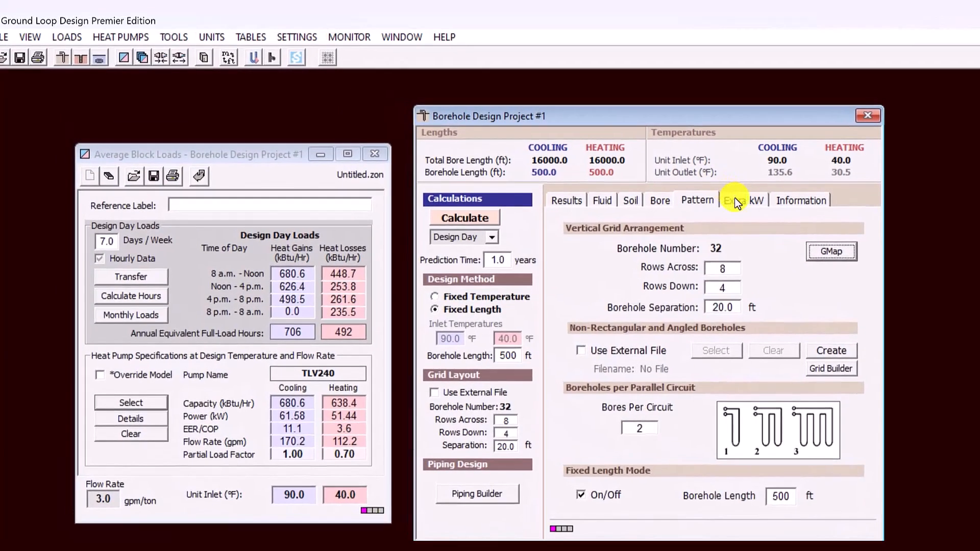
click(617, 166)
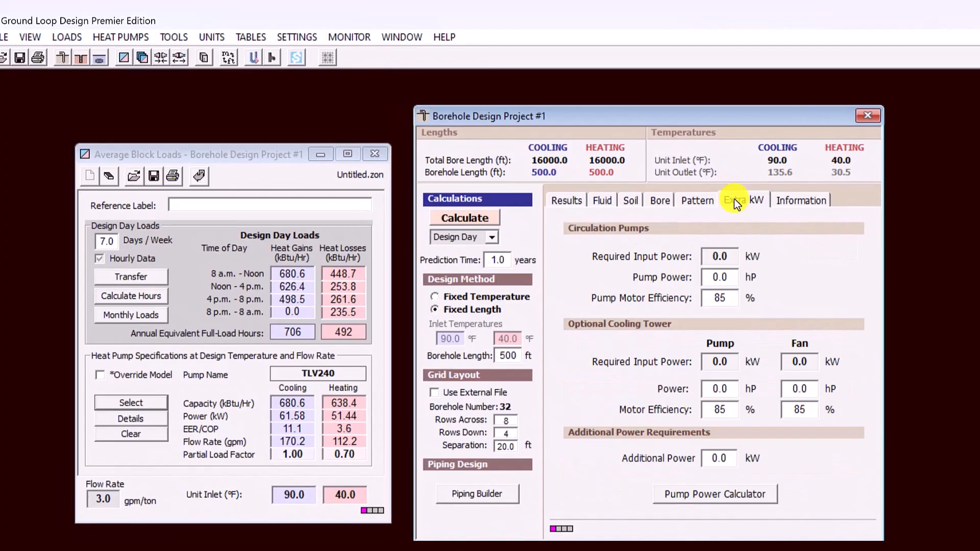
click(798, 204)
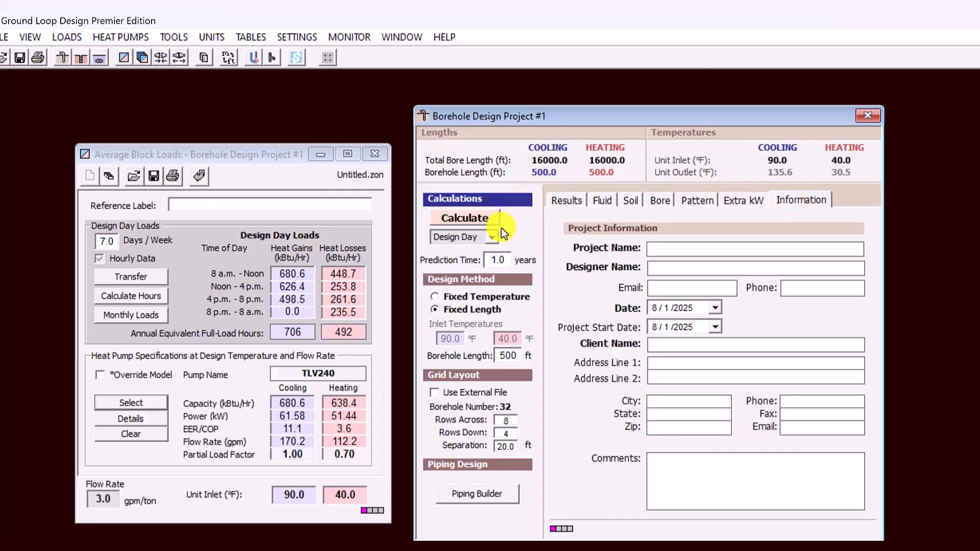
Set the borehole calculation method to Hourly and run the calculation
click(493, 237)
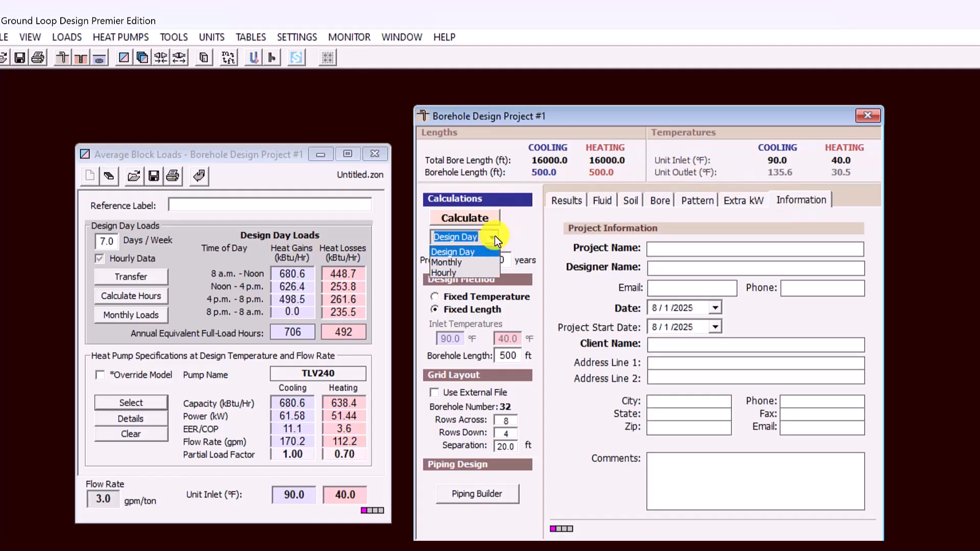
click(470, 273)
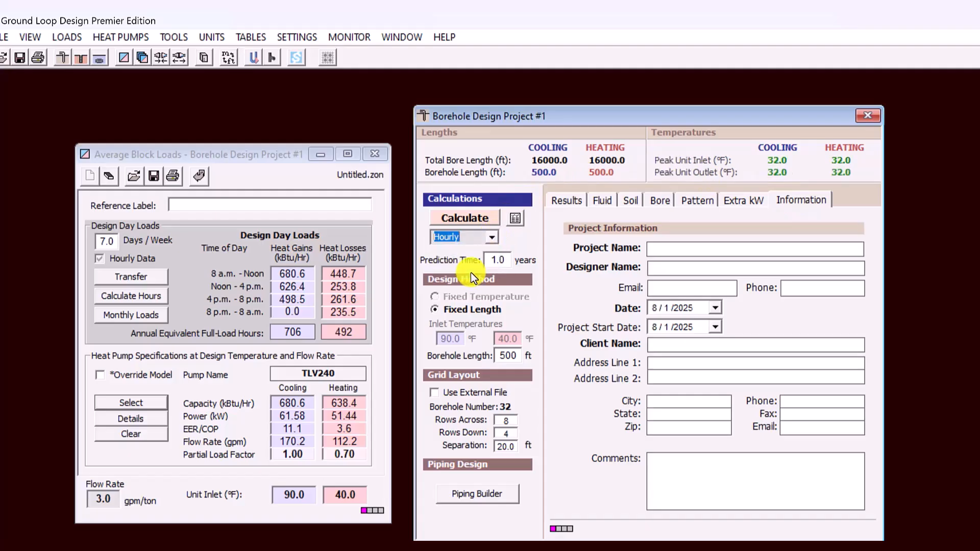
click(464, 220)
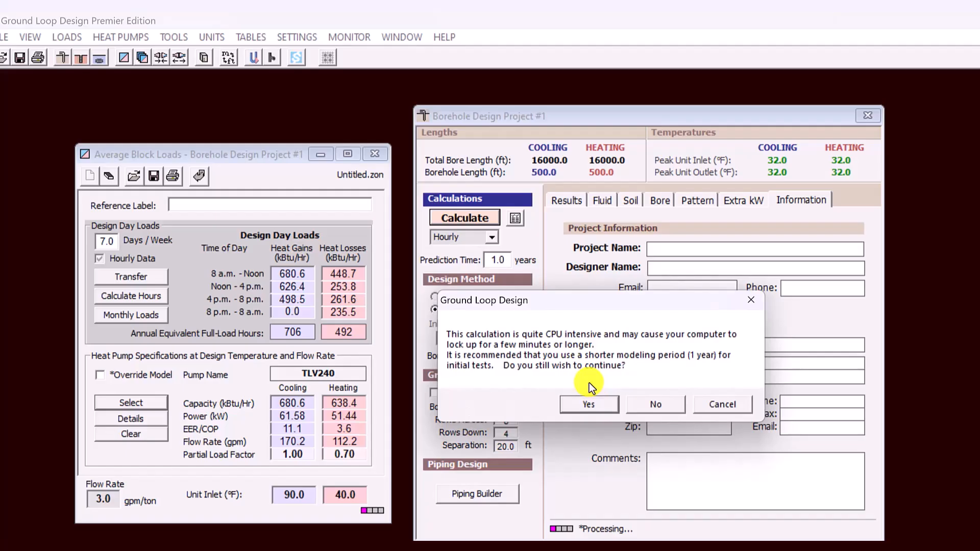
click(589, 405)
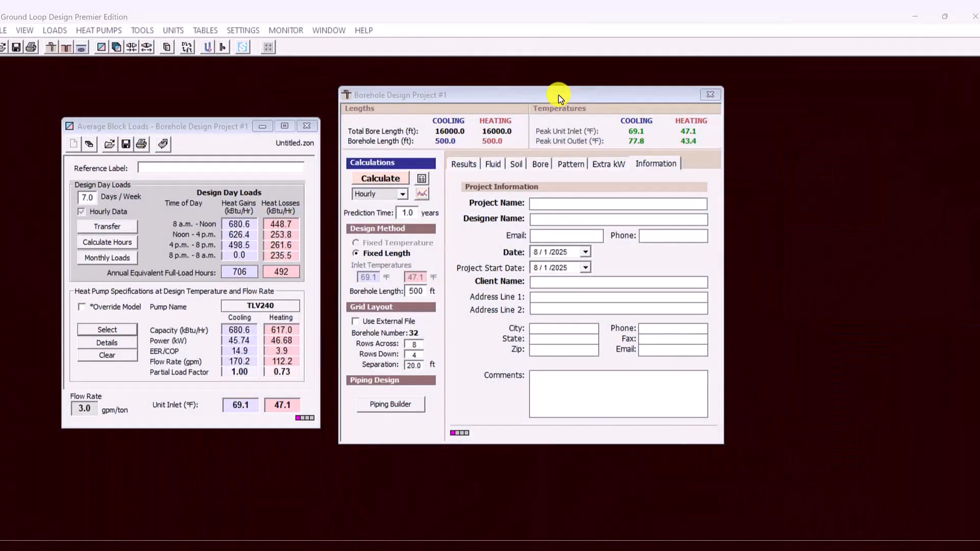
Reposition the Borehole Design Project window, show its results, and open the graph of the hourly data
drag(558, 95, 652, 98)
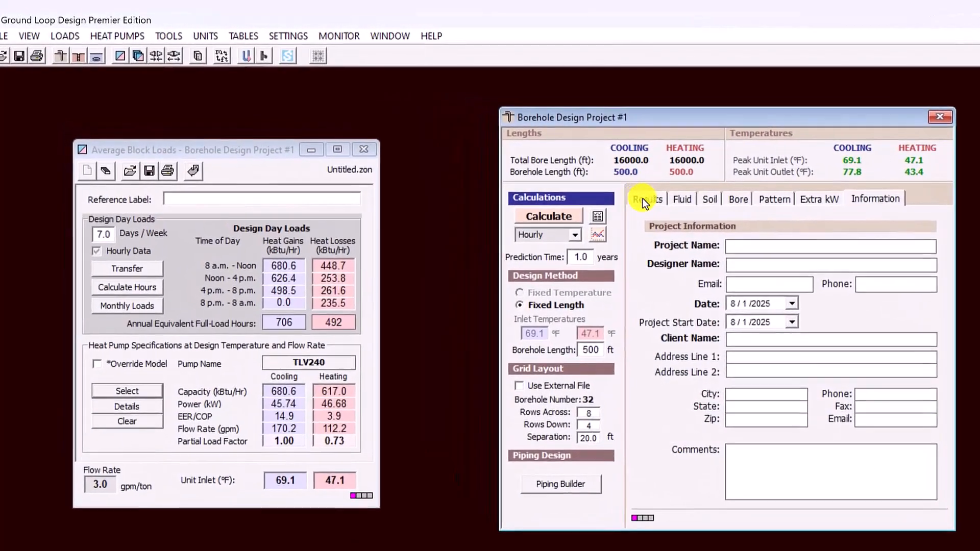
click(542, 168)
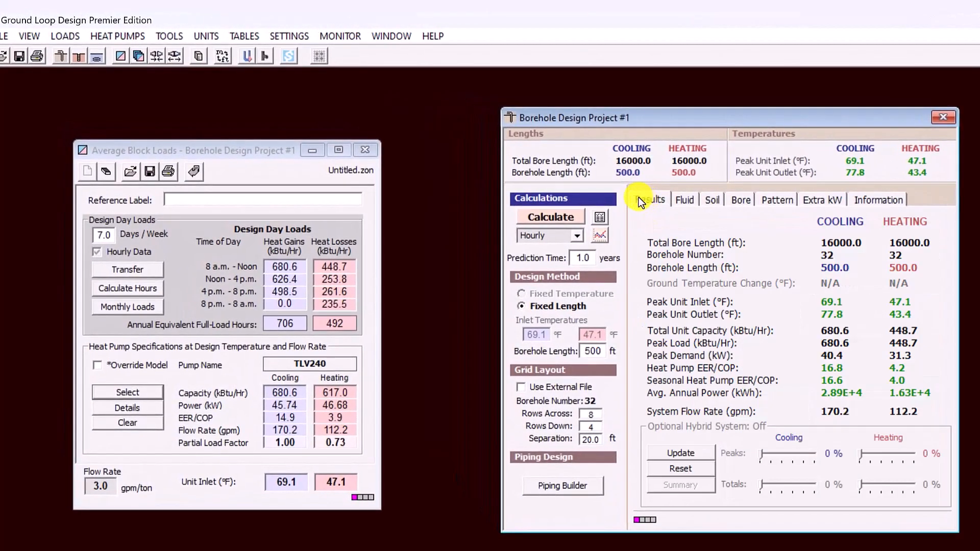
click(600, 237)
drag(601, 237, 669, 93)
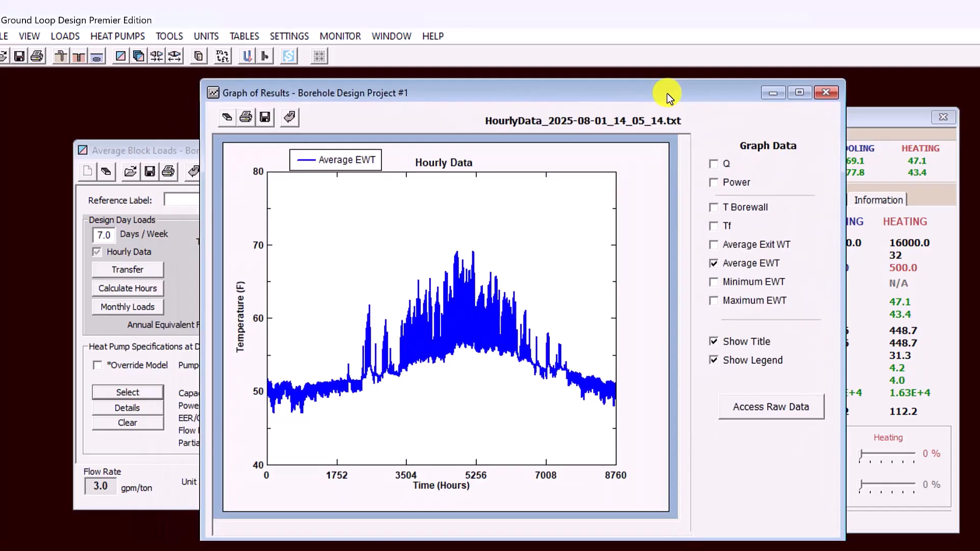
Access the graph's raw data folder and open the text file HourlyData_2025-08-01_14_05_14
click(761, 409)
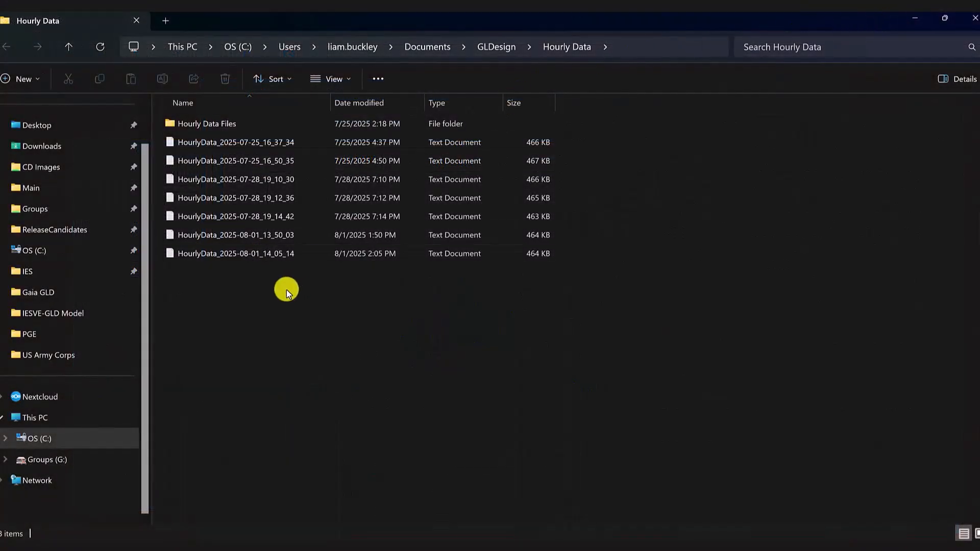
click(252, 254)
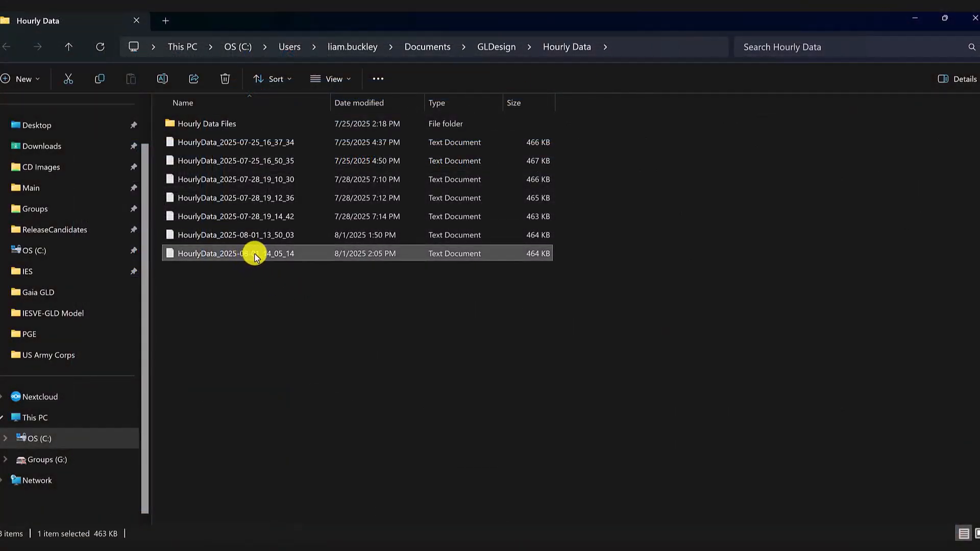
double_click(254, 254)
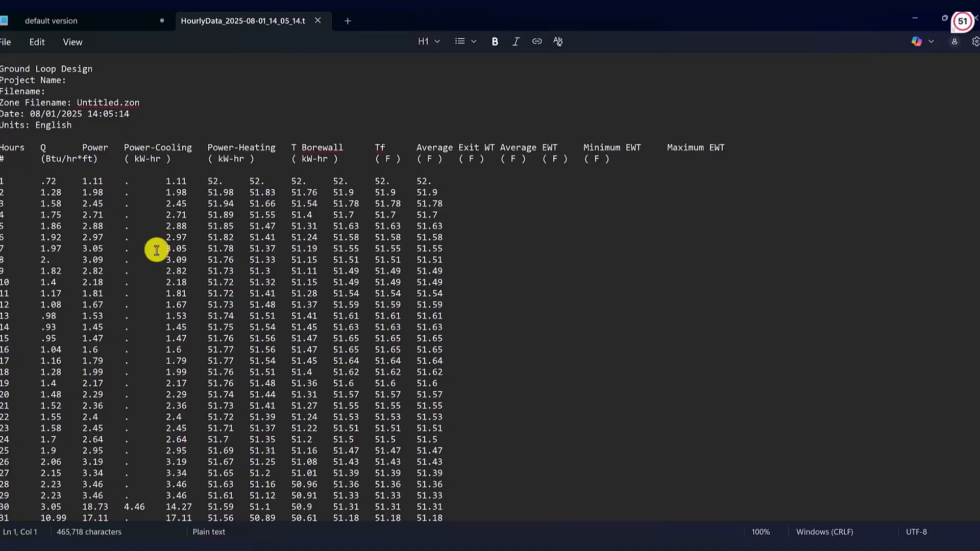
Select and copy the full hourly data table, from the Hours header row through hour 8760
triple_click(2, 148)
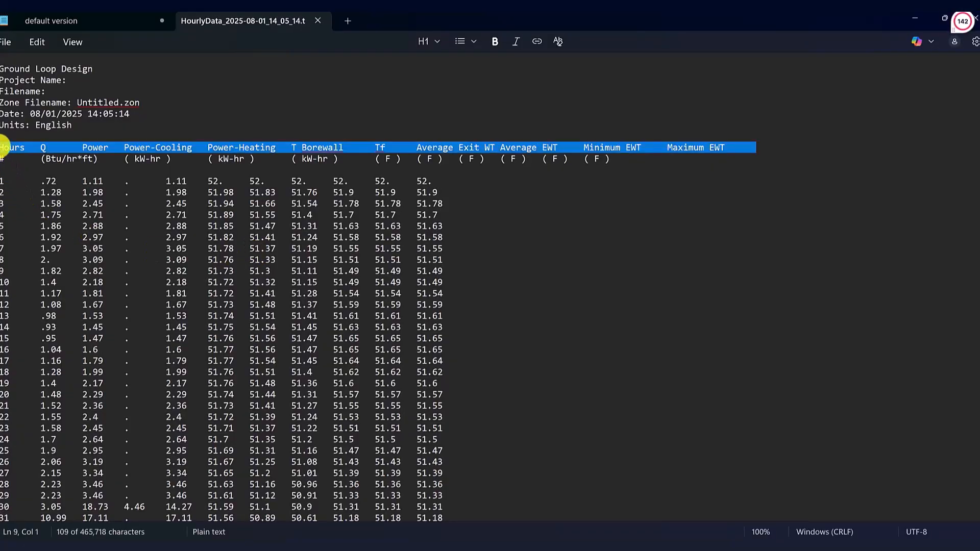
click(3, 147)
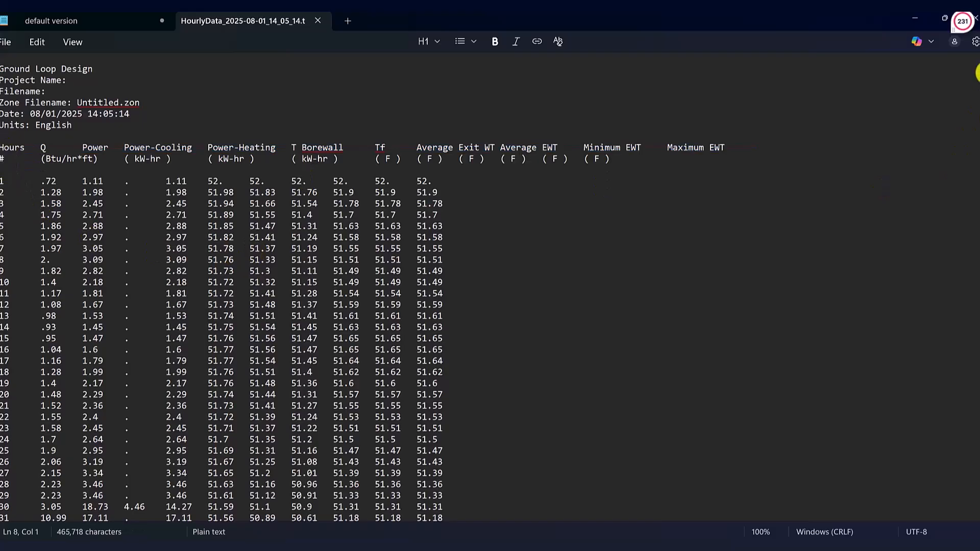
drag(977, 72, 977, 513)
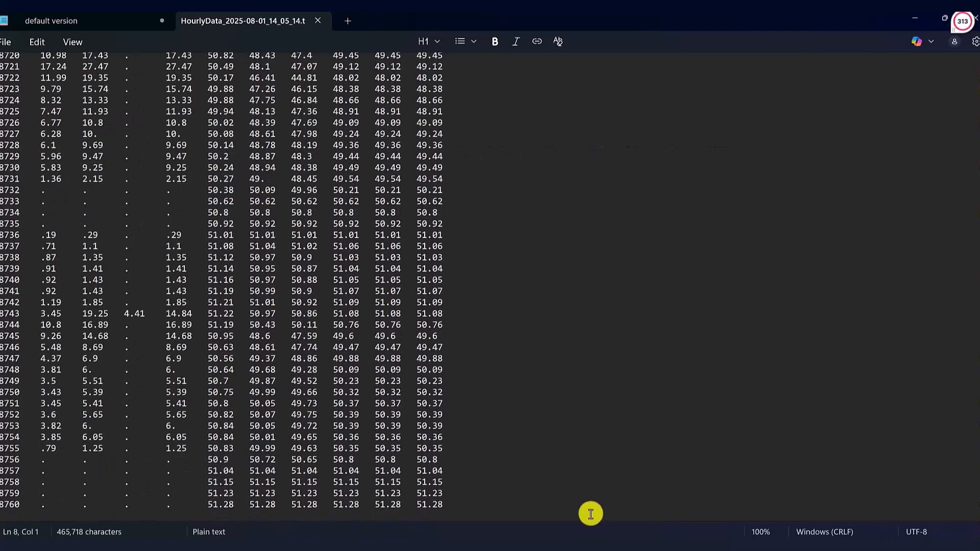
shift+click(572, 506)
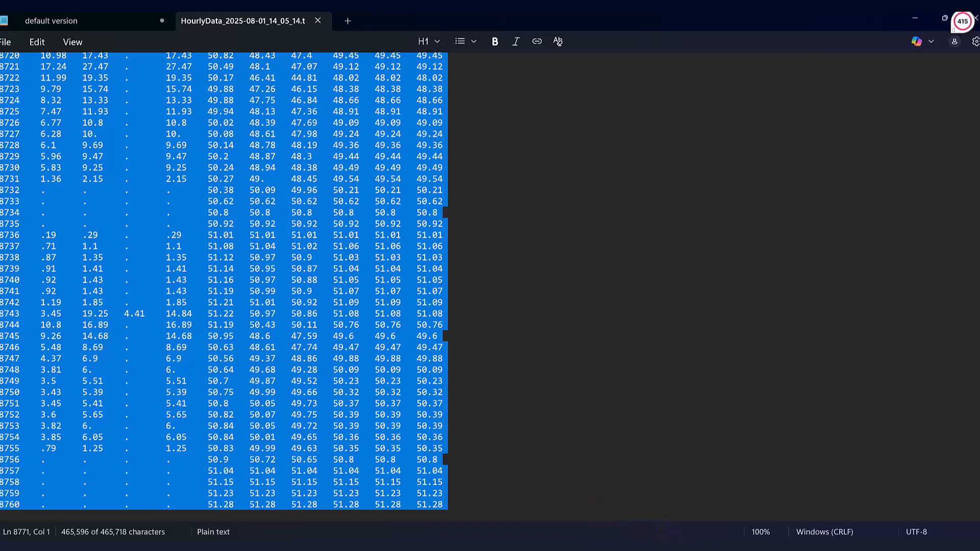
Switch to Excel, paste the hourly data into Sheet2 of IESVE Export for GLD, and select the Average EWT column
click(703, 548)
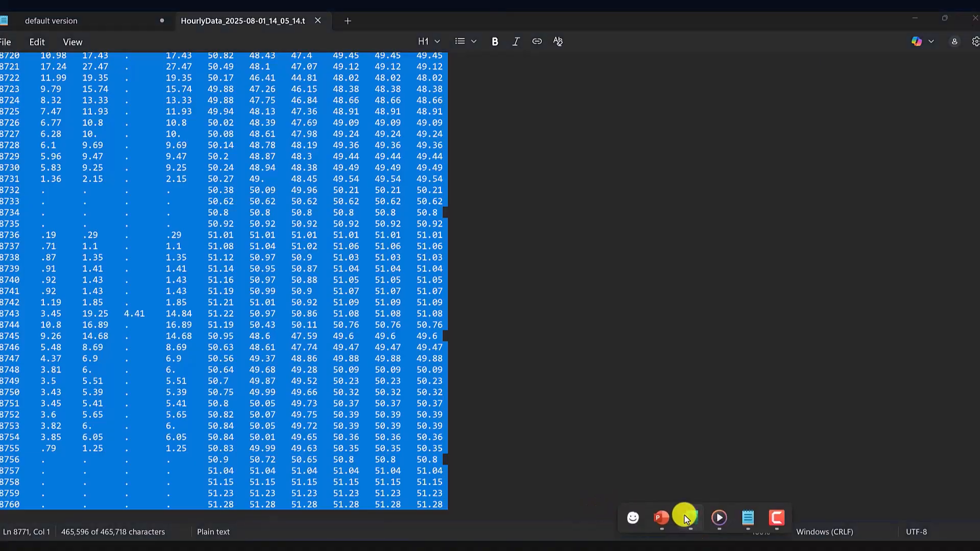
click(688, 517)
key(ctrl+v)
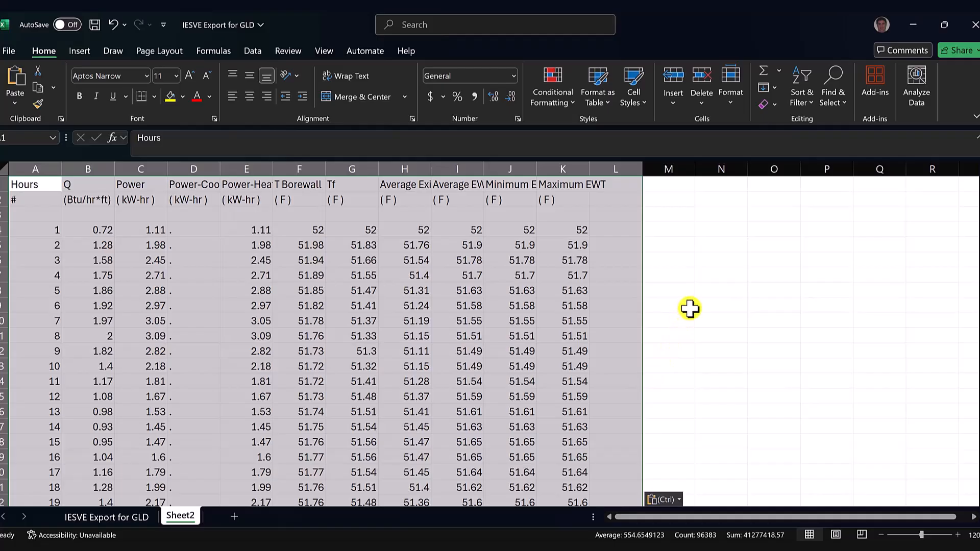
click(461, 182)
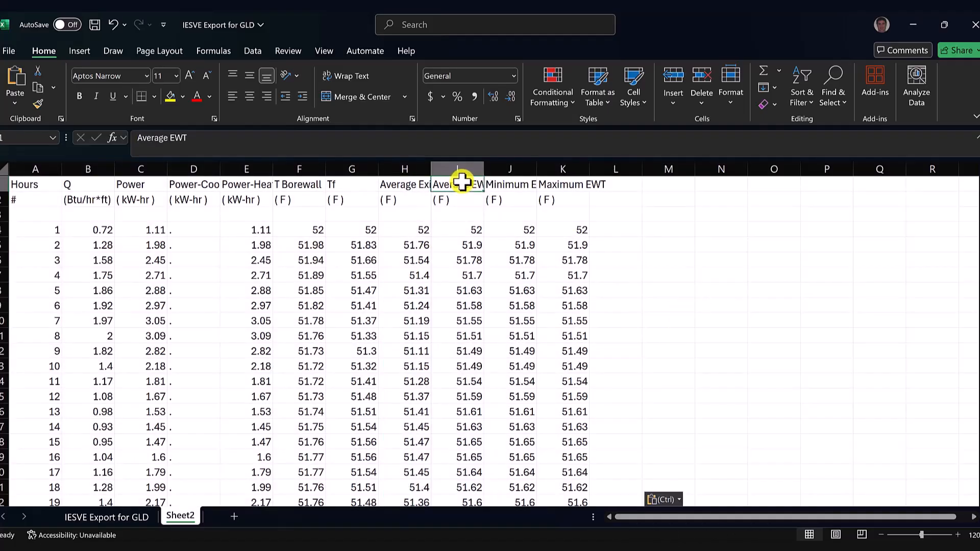
click(460, 170)
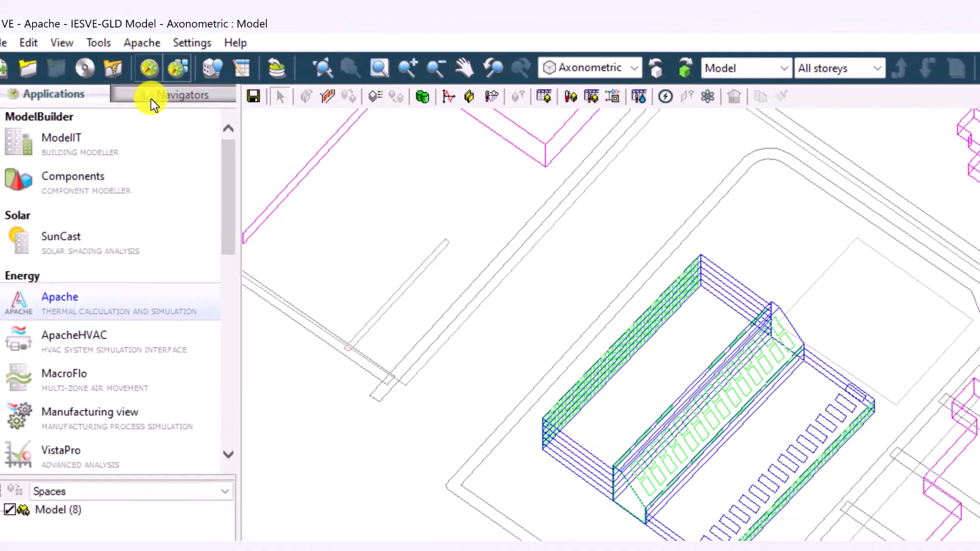
In IESVE, switch to the navigators and load the VE Python Scripts navigator
click(151, 98)
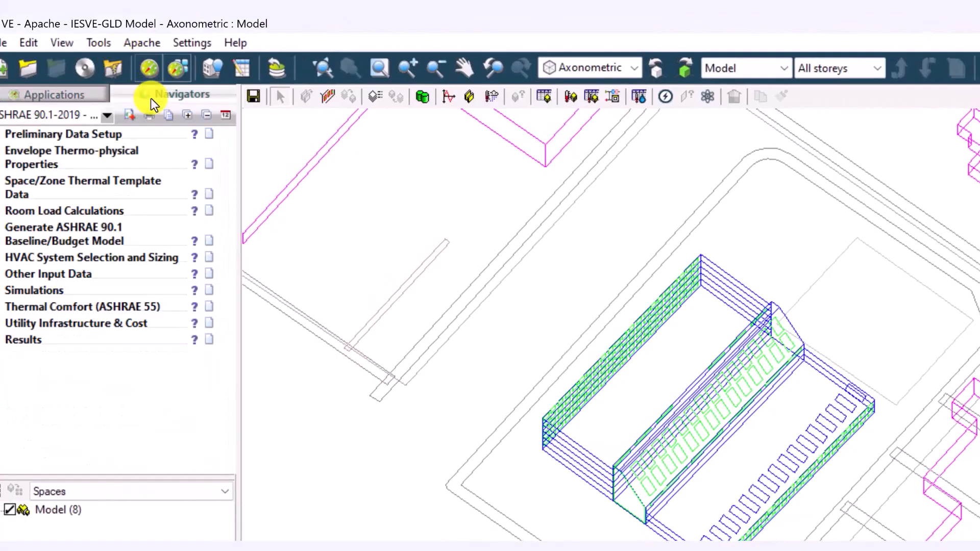
click(107, 115)
drag(327, 198, 299, 485)
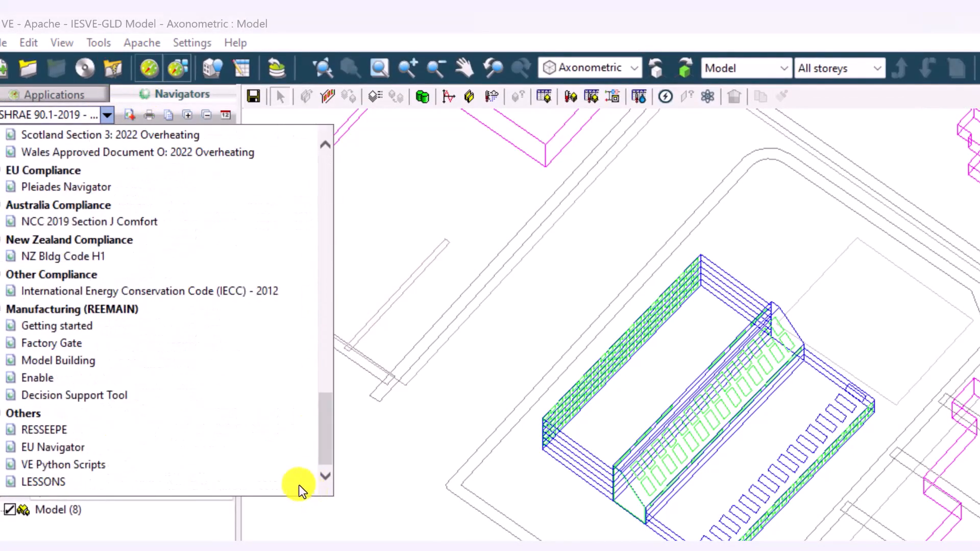
click(70, 465)
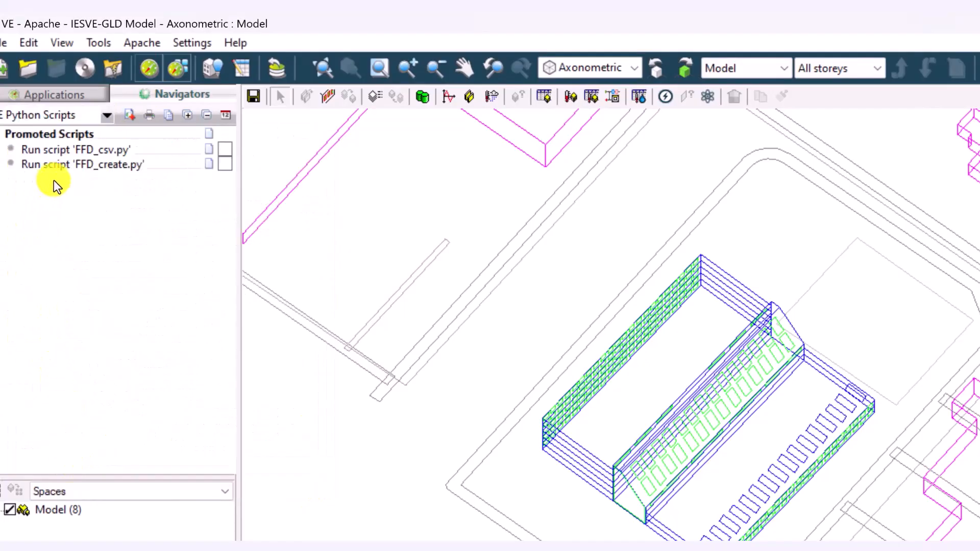
Examine FFD_create.py, FFD_csv.py and heat_balance_test.py in the VEScript Python Editor, view the option for promoting scripts to the navigator, and close the editor
click(112, 43)
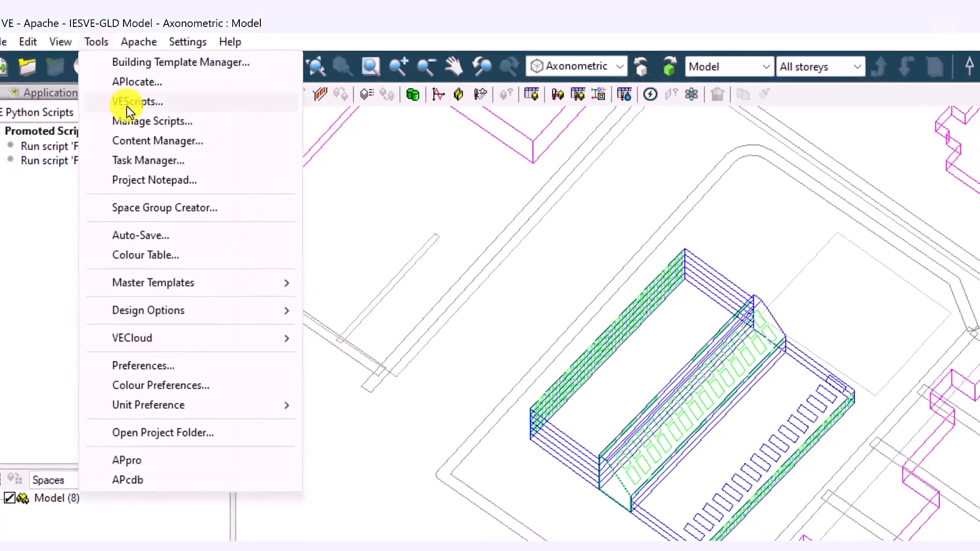
click(127, 104)
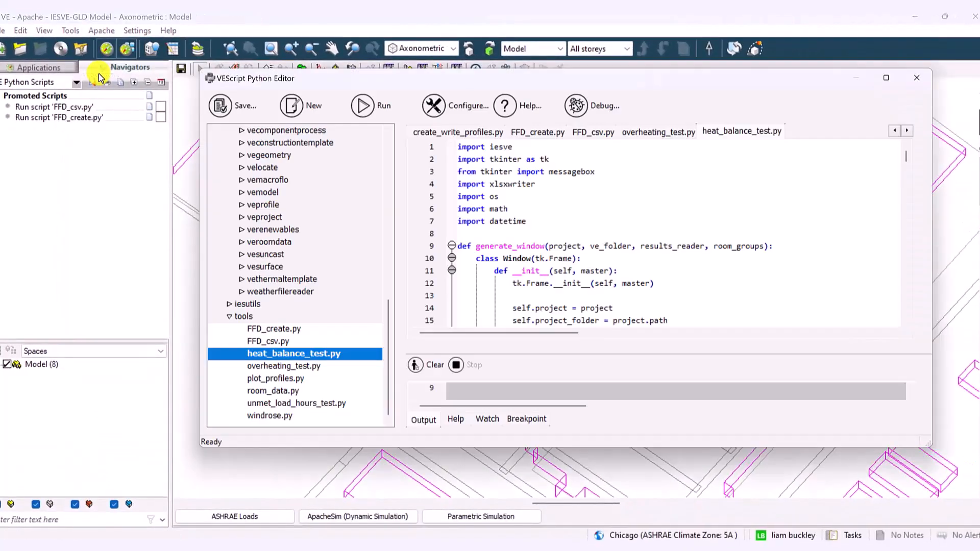
drag(474, 80, 482, 137)
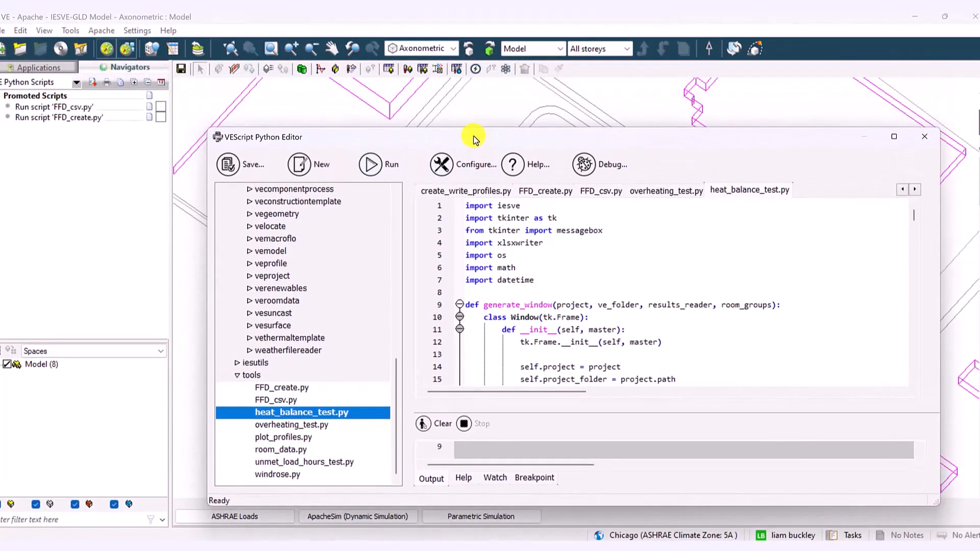
double_click(275, 389)
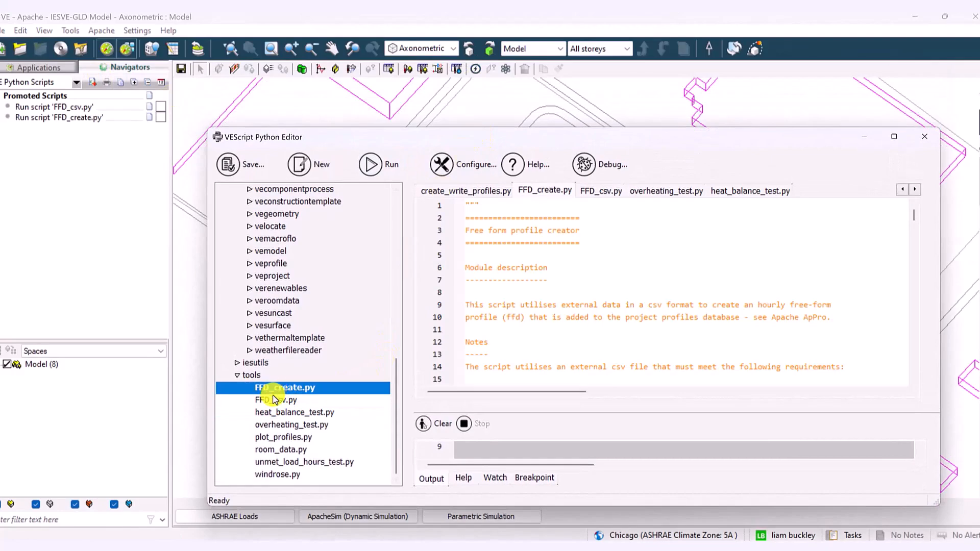
double_click(272, 401)
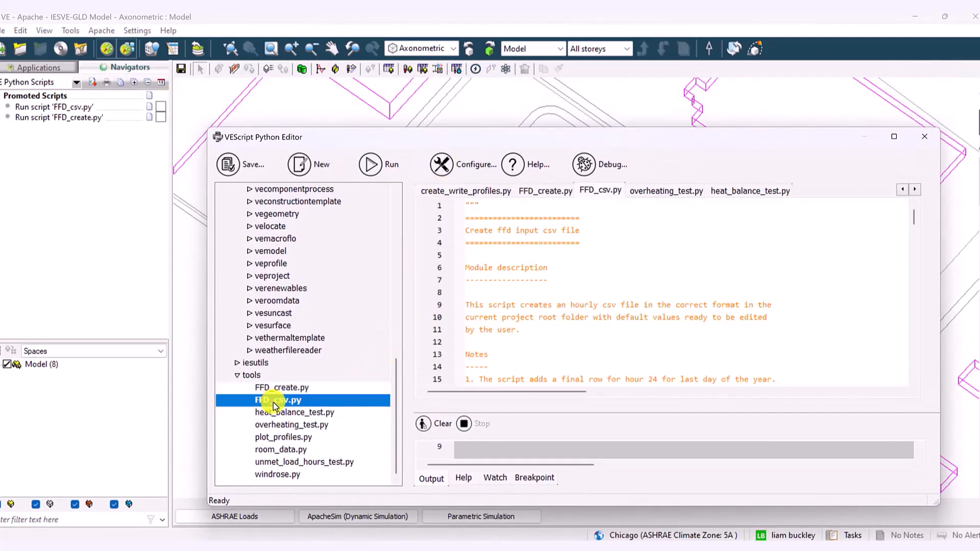
double_click(274, 412)
right_click(274, 414)
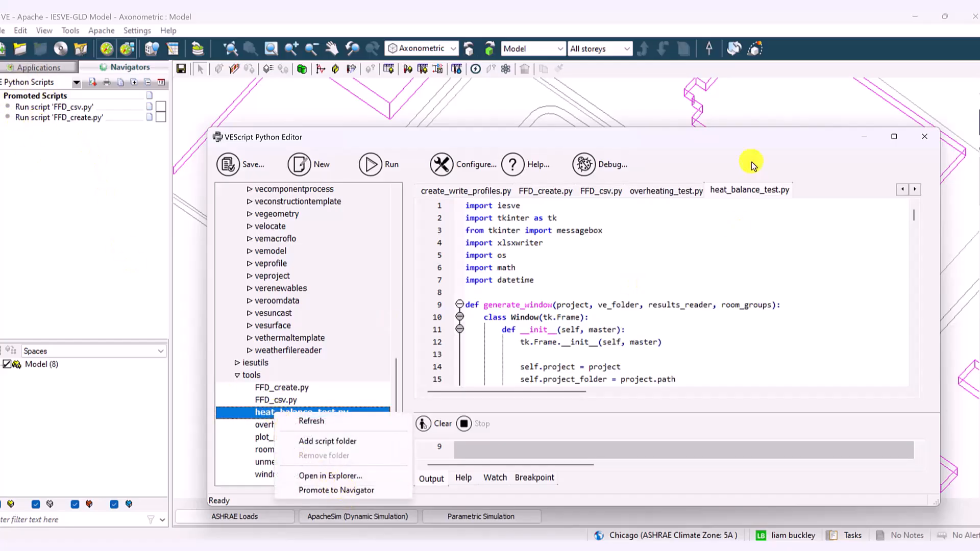
click(925, 136)
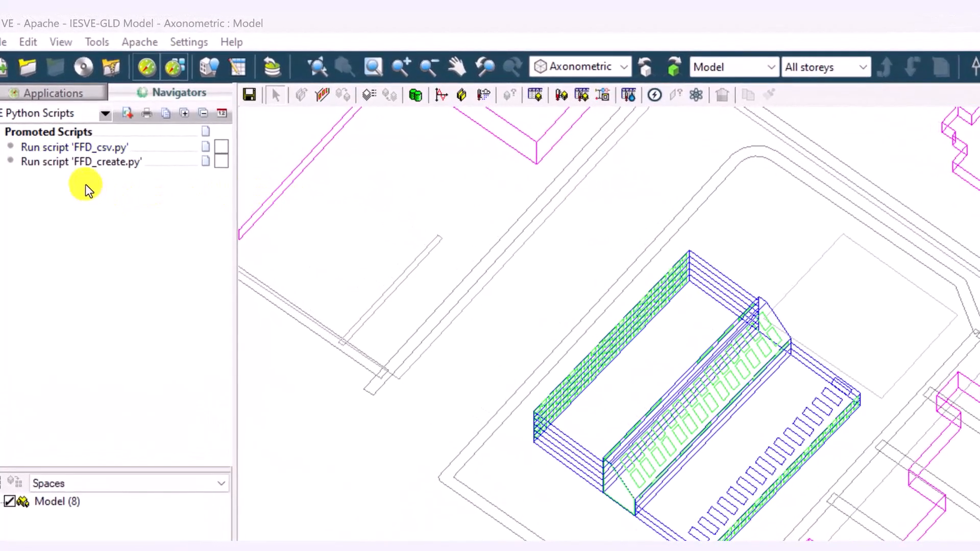
Run FFD_csv.py to create a 60-minute CSV of type Absolute in IP units, with the filename FromGLD_ffd_input_data.csv
click(77, 147)
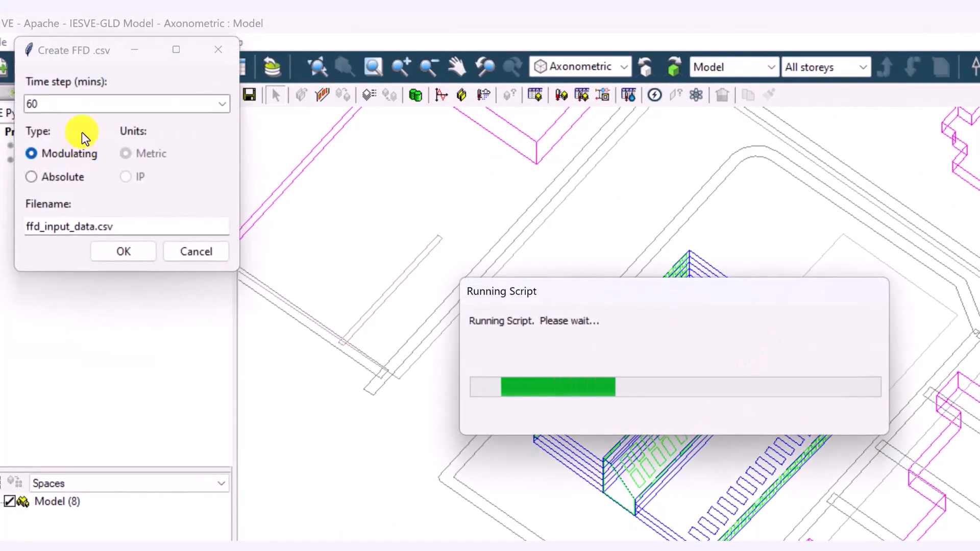
drag(79, 48, 214, 262)
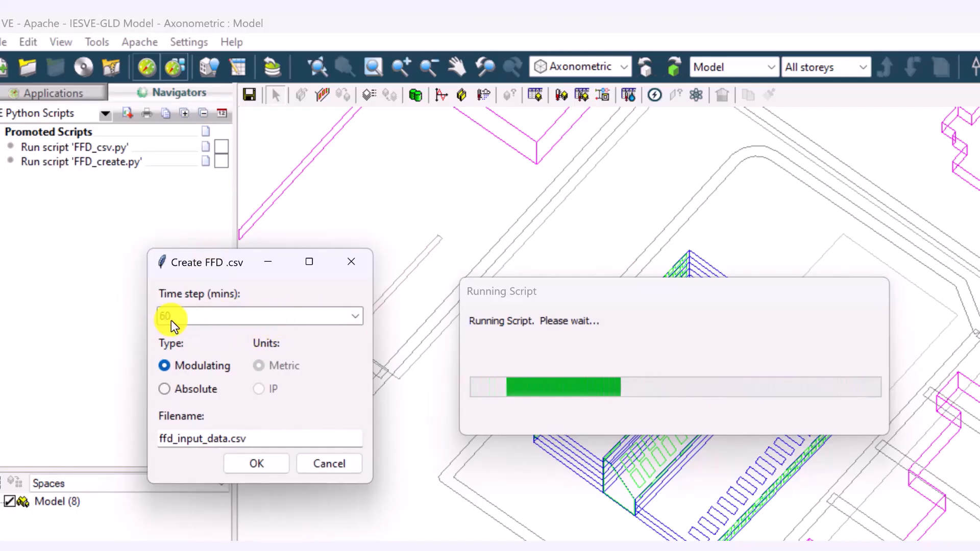
click(165, 390)
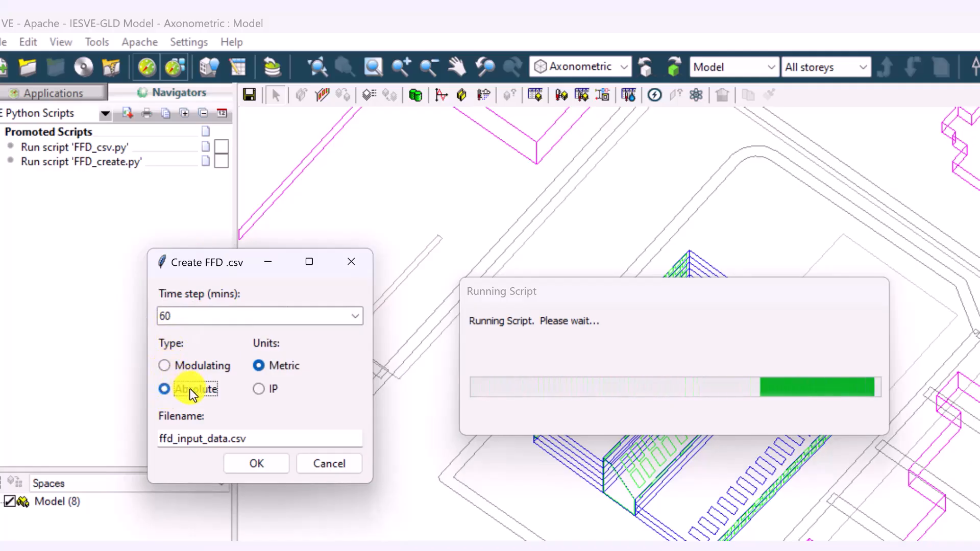
click(275, 392)
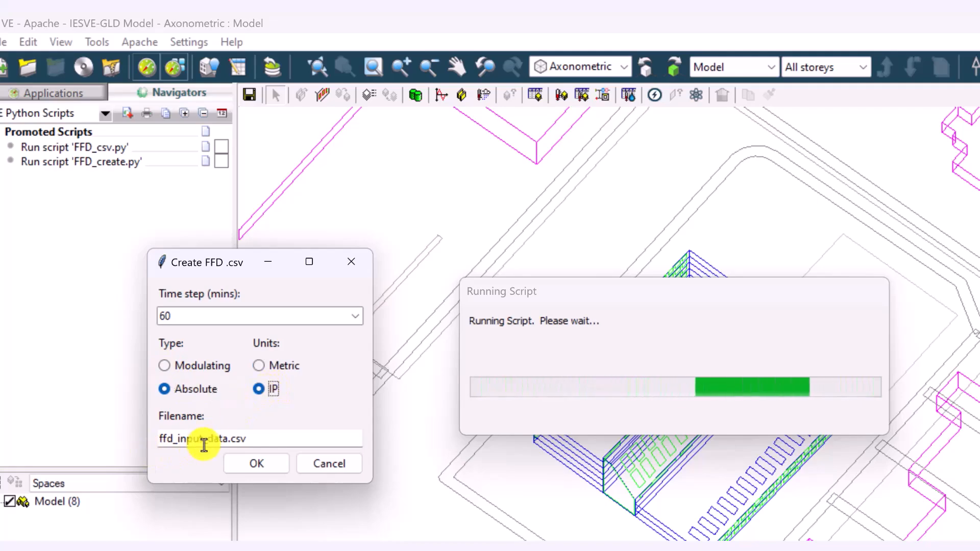
click(161, 434)
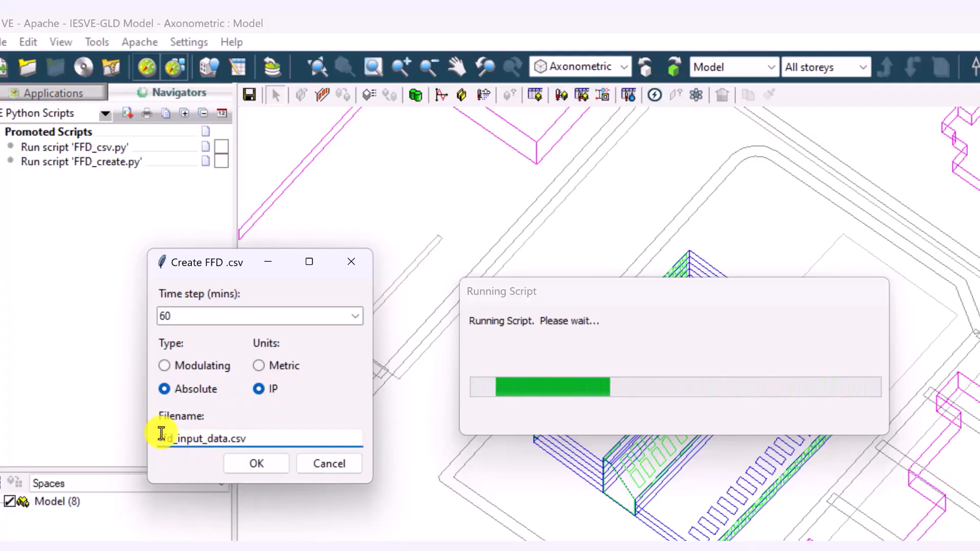
text(FromGLD)
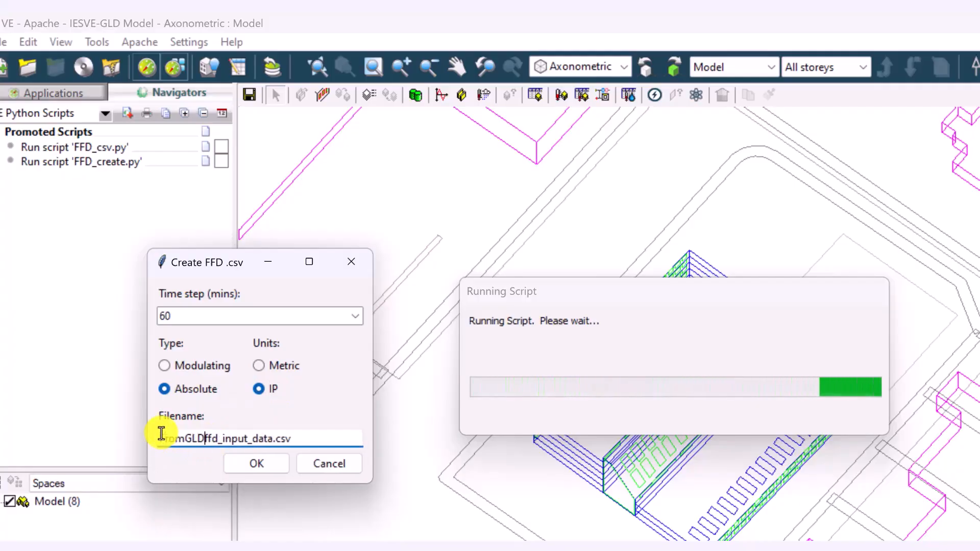
text(_)
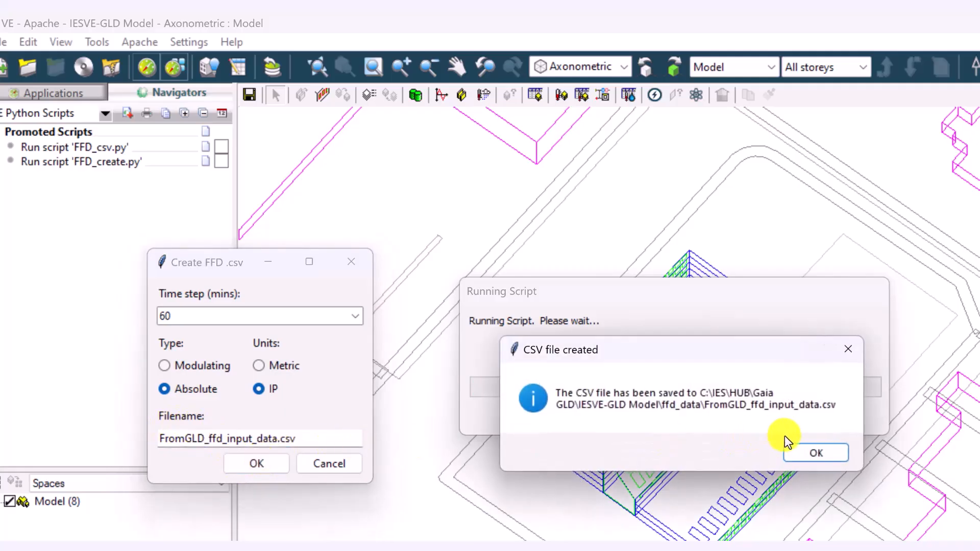
click(813, 451)
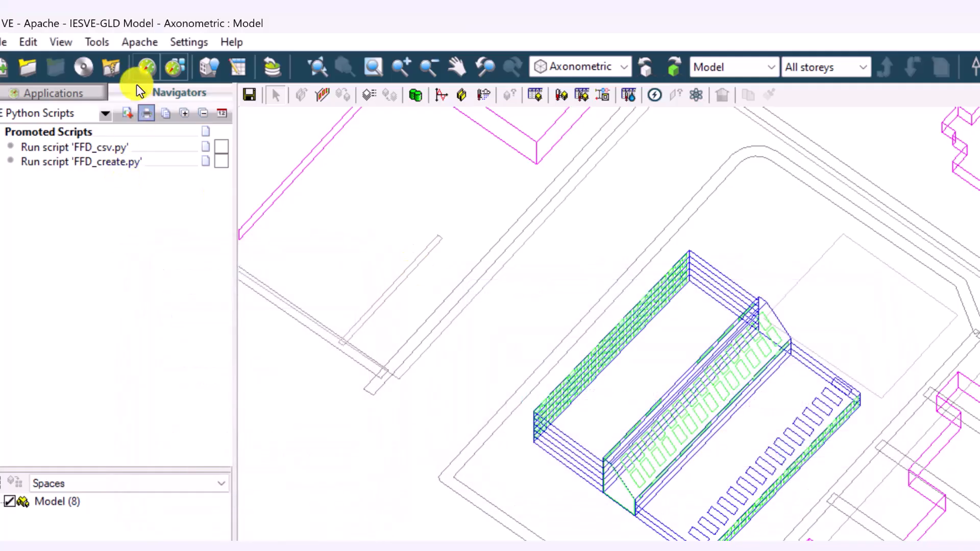
Open the project folder and, from its ffd_data subfolder, open FromGLD_ffd_input_data in Excel
click(98, 41)
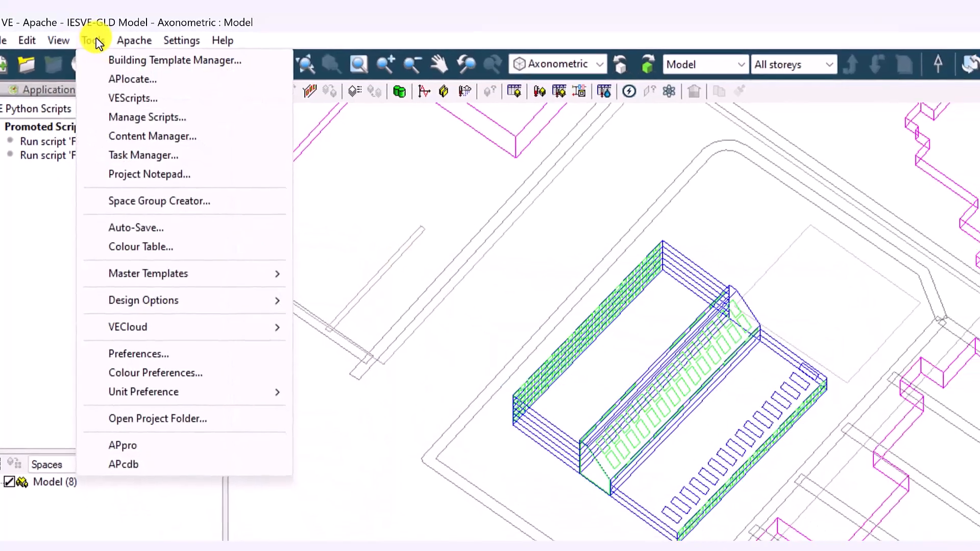
click(171, 423)
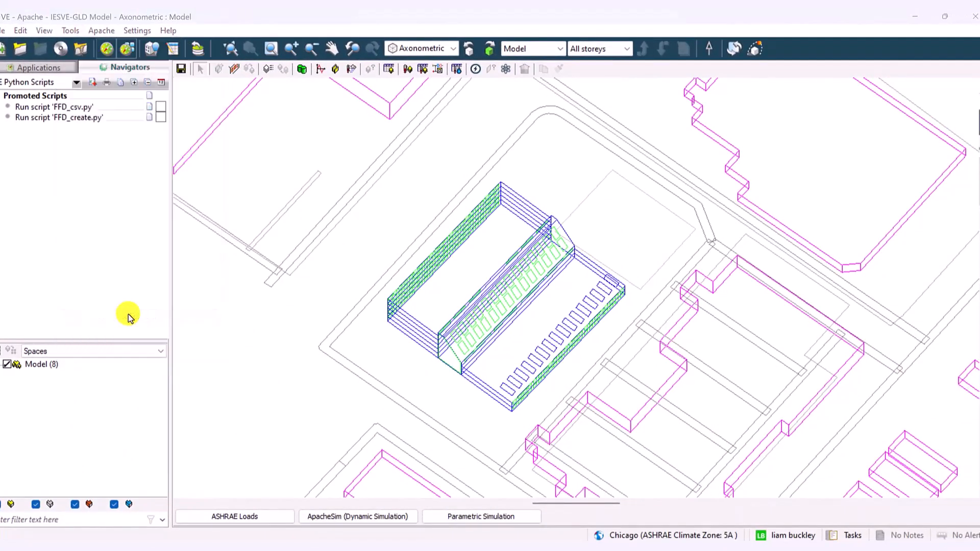
click(568, 227)
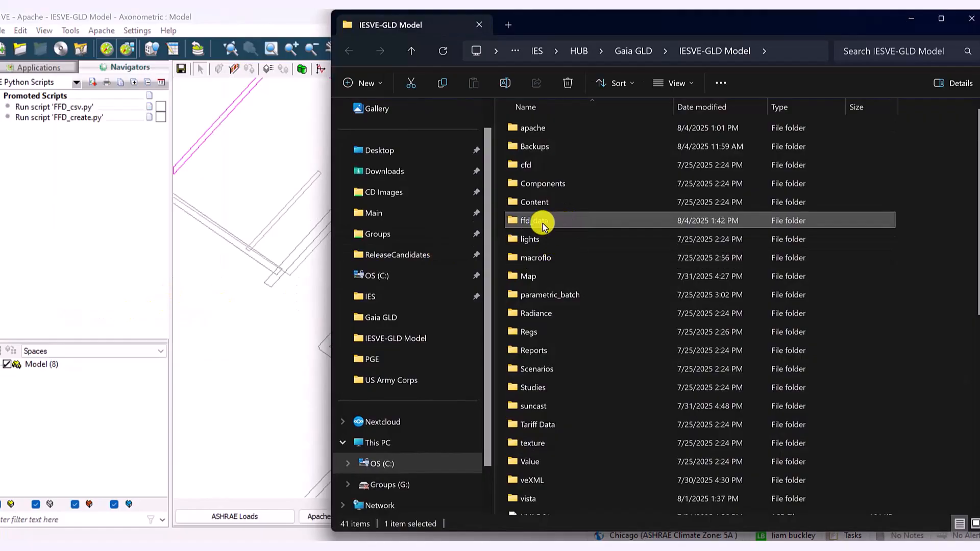
double_click(559, 227)
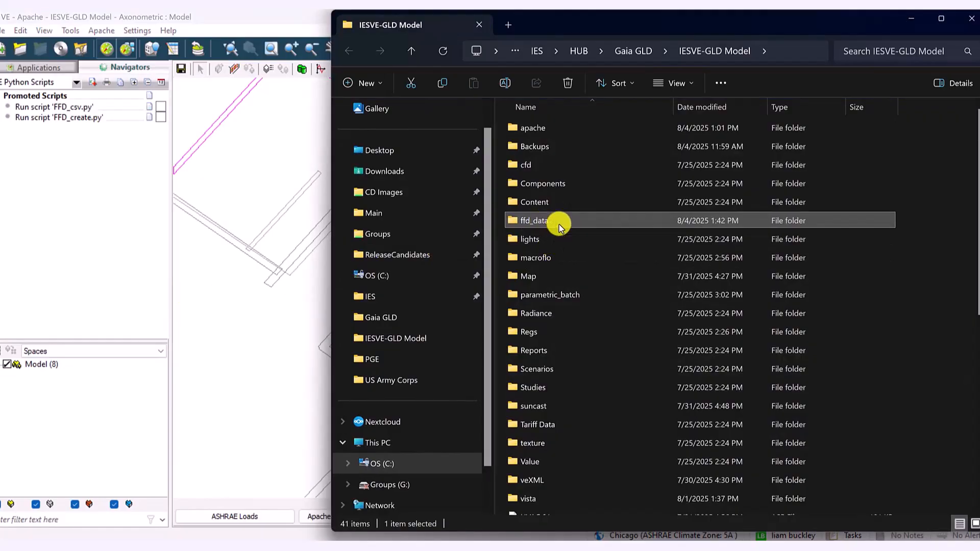
click(561, 148)
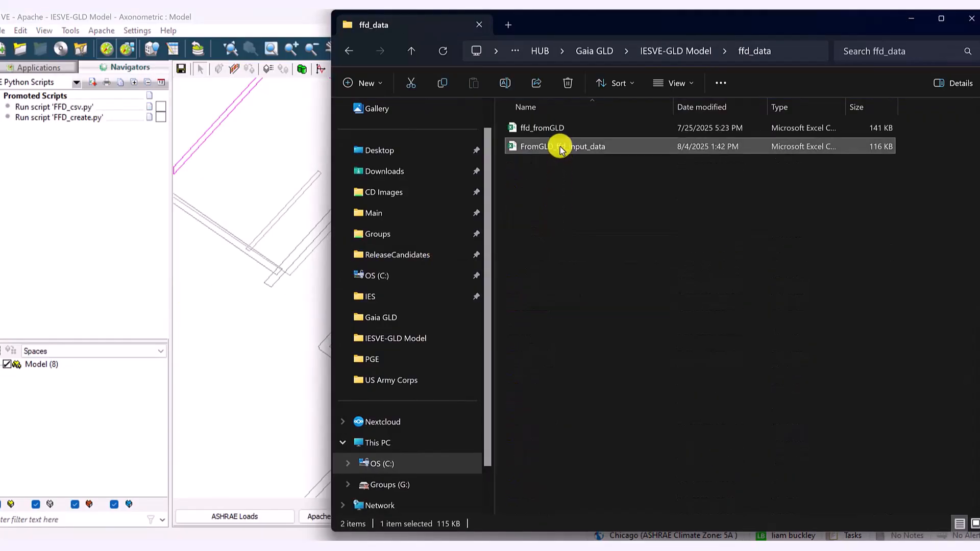
double_click(568, 148)
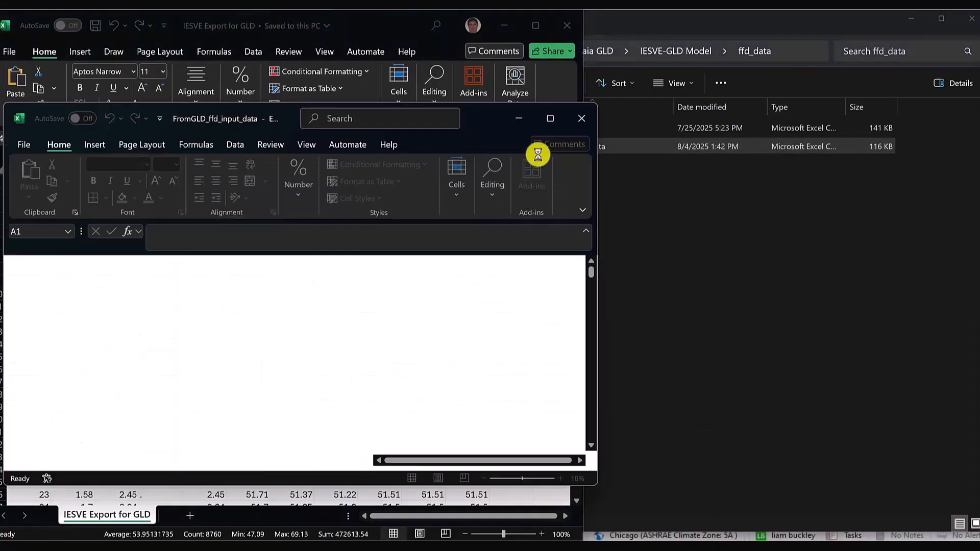
Arrange the FromGLD_ffd_input_data workbook beside IESVE Export for GLD and minimise the ffd_data folder window
drag(381, 115, 769, 166)
drag(390, 192, 583, 185)
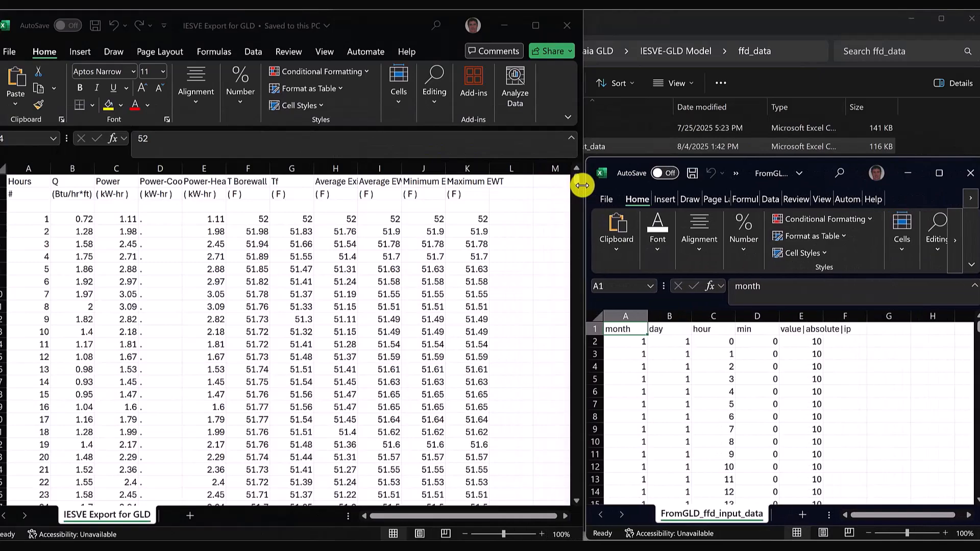
click(752, 153)
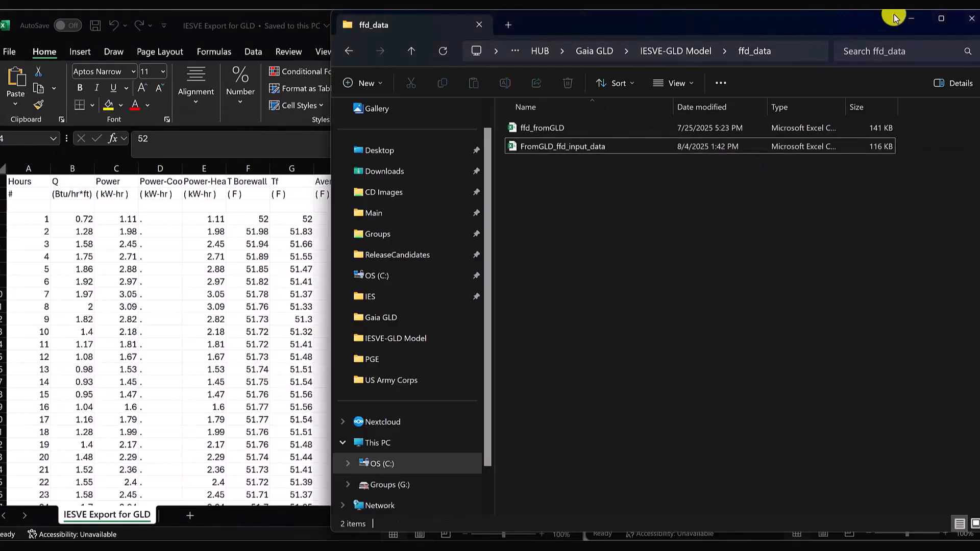
click(910, 20)
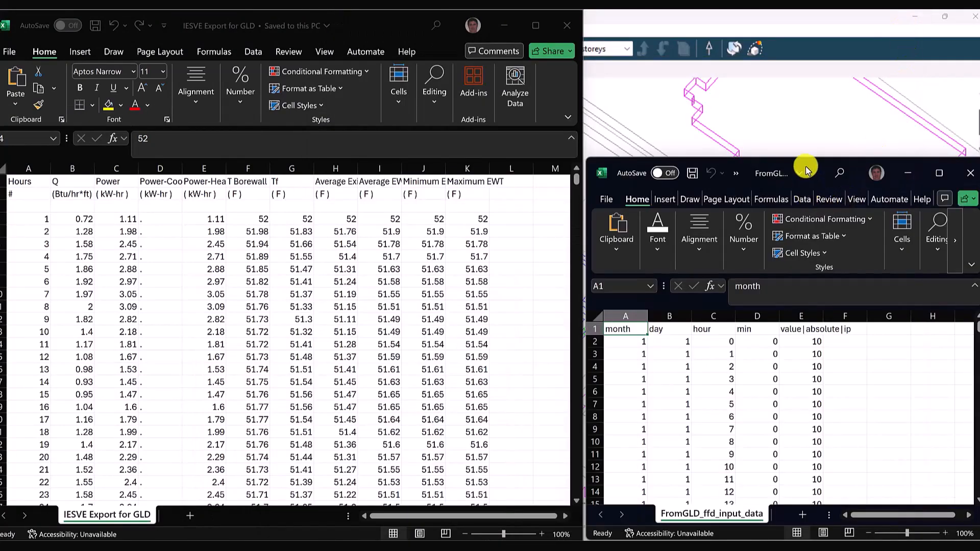
drag(807, 156, 805, 10)
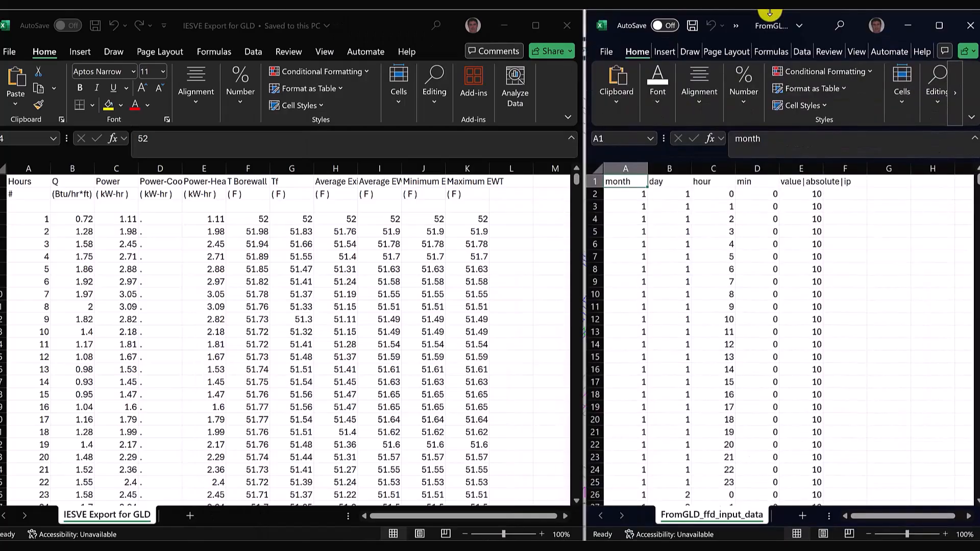
Copy the hourly Average EWT values into the value|absolute|ip column of FromGLD_ffd_input_data, starting at E2, and save the CSV
click(800, 194)
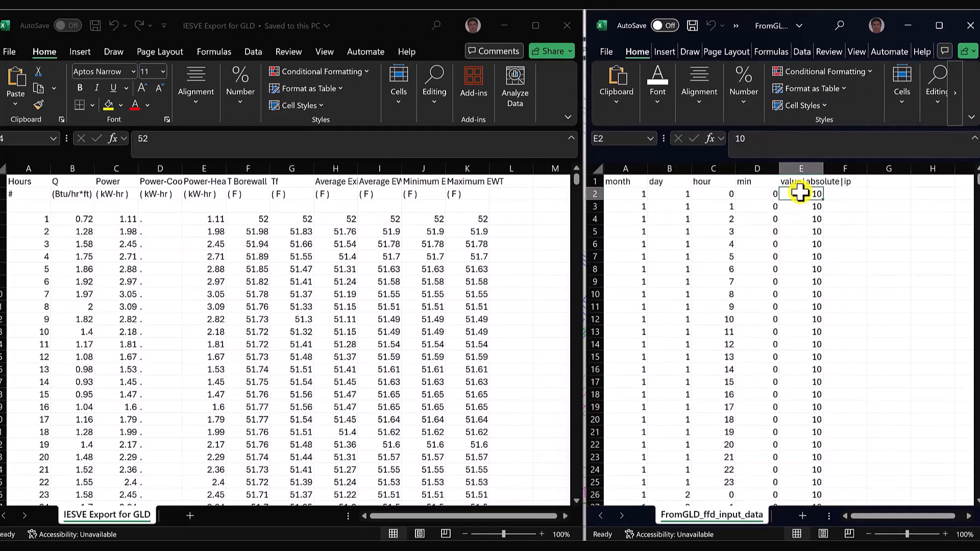
click(383, 26)
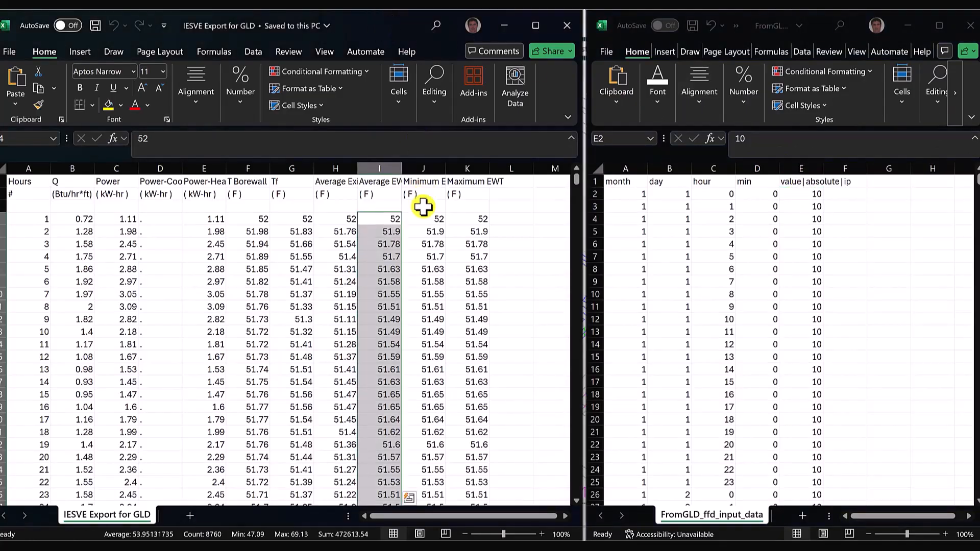
key(ctrl+c)
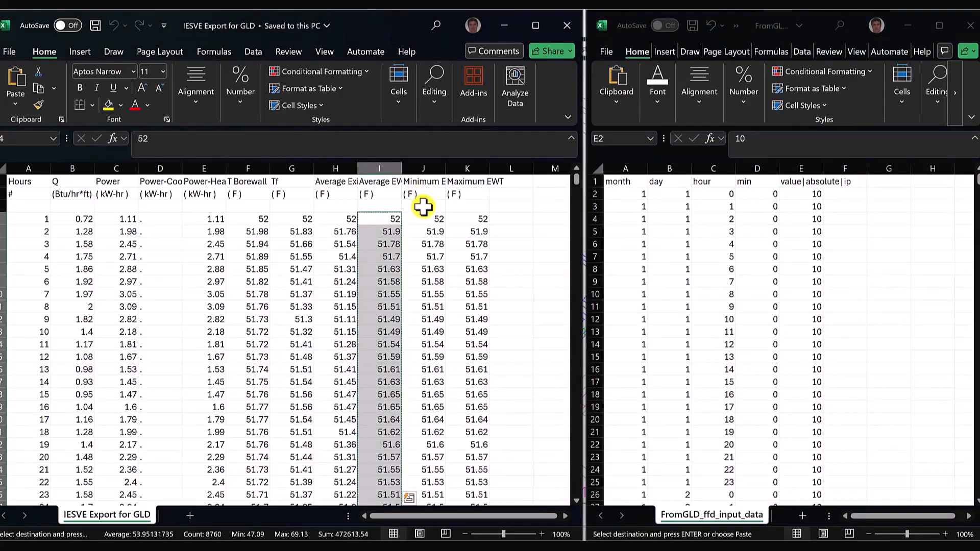
click(817, 199)
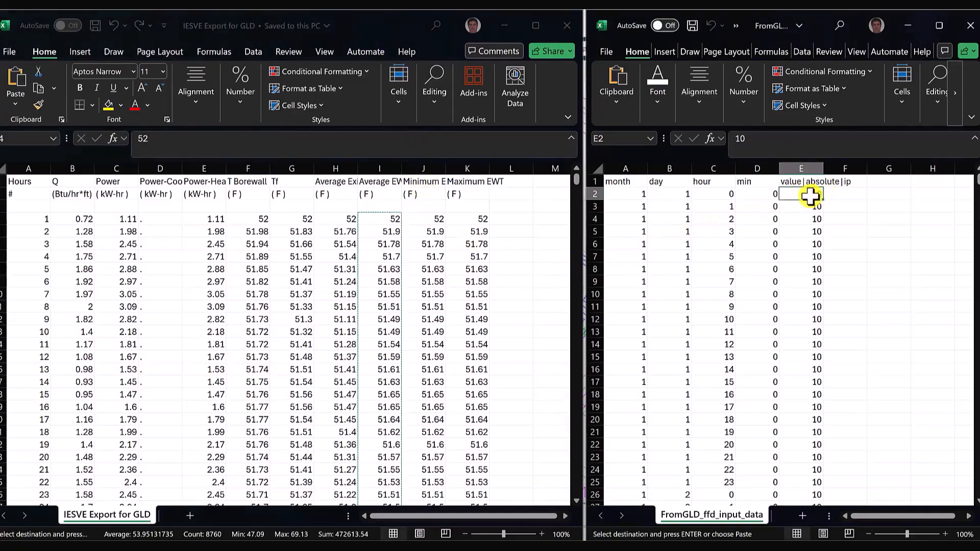
key(ctrl+v)
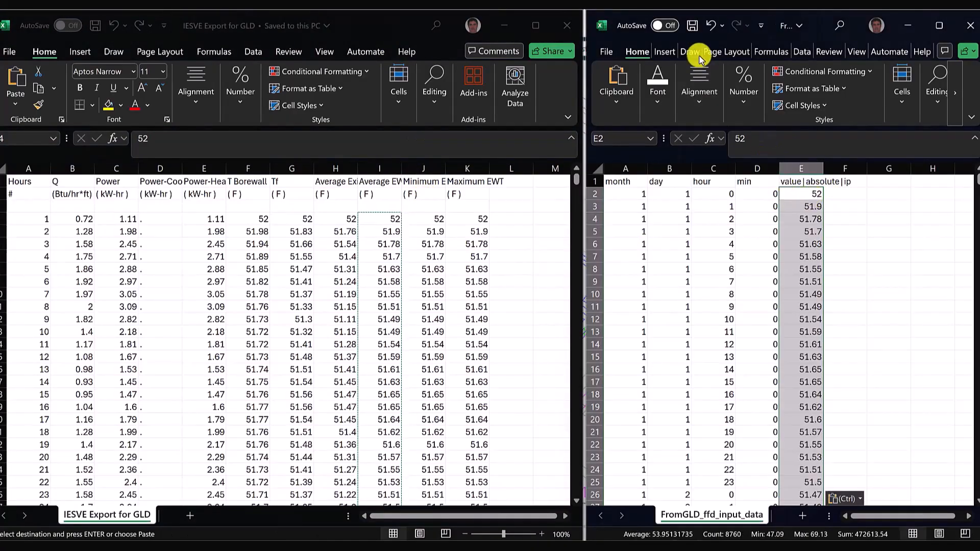
click(692, 25)
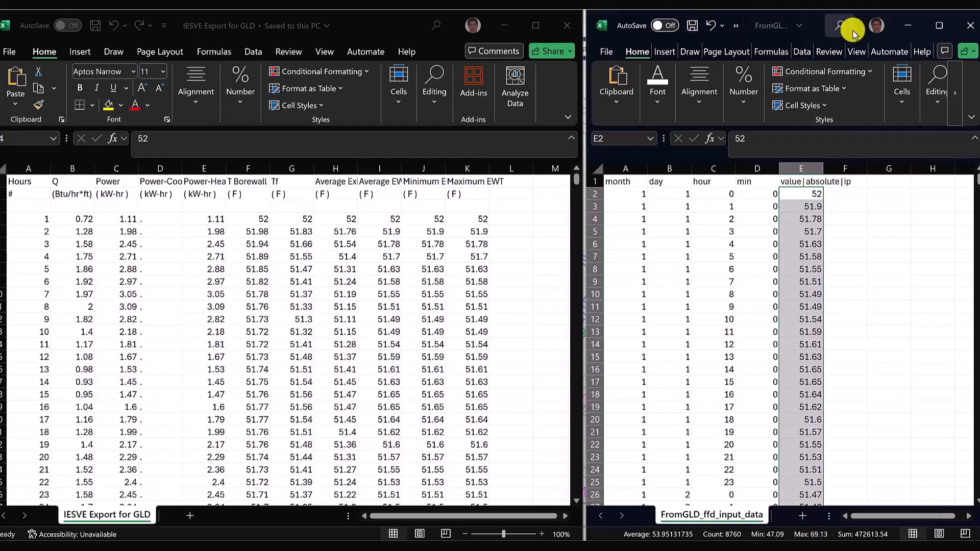
Back in IESVE, mark the FFD_csv.py action as completed and run FFD_create.py on FromGLD_ffd_input_data to create the free-form profile
click(908, 26)
click(826, 23)
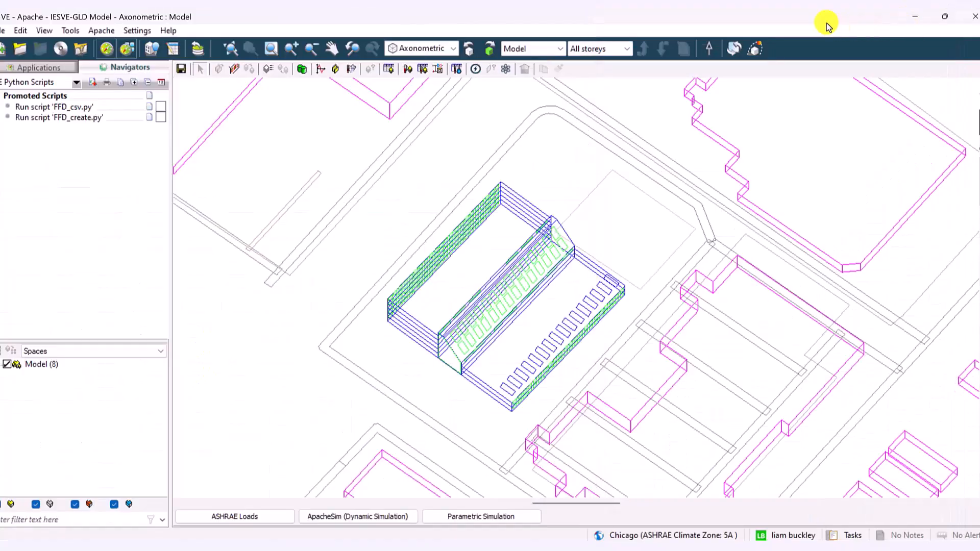
click(161, 107)
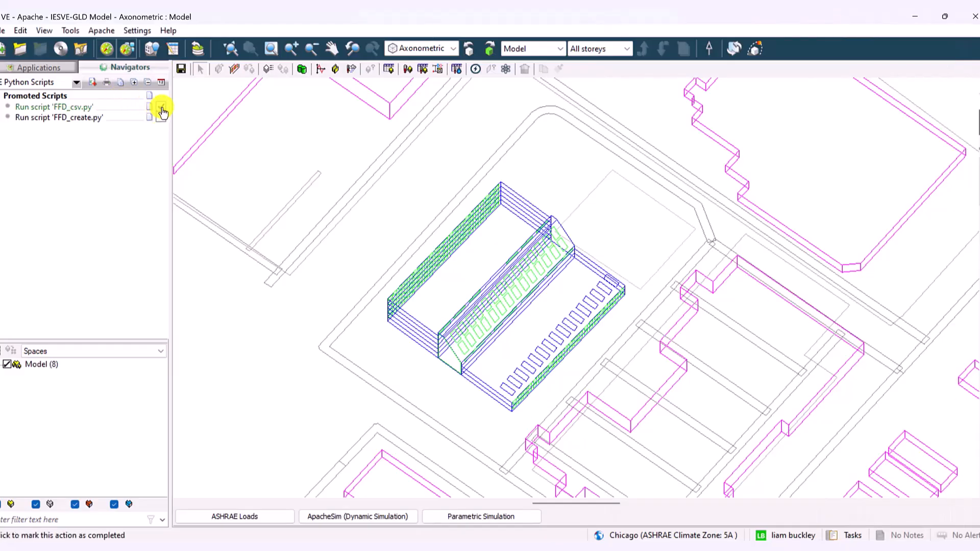
click(55, 120)
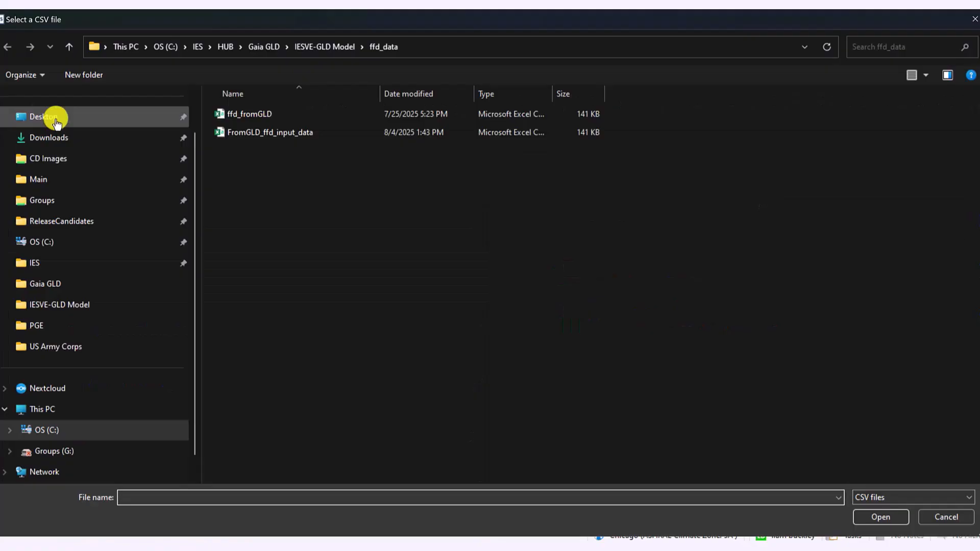
click(326, 131)
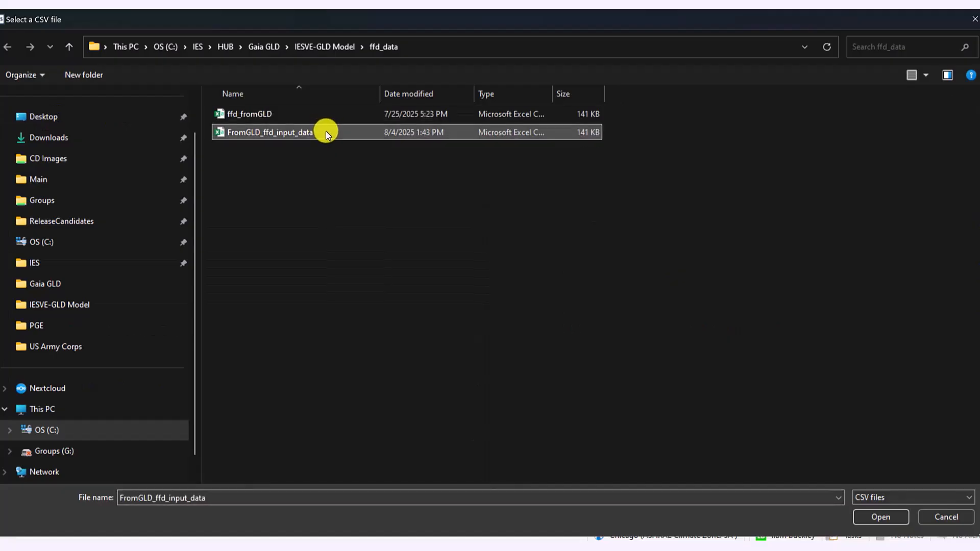
click(881, 518)
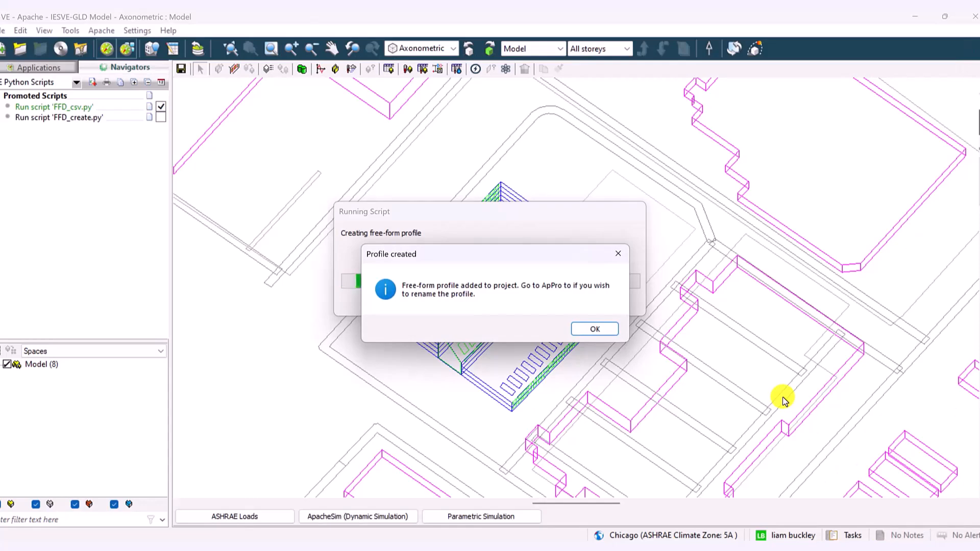
click(594, 329)
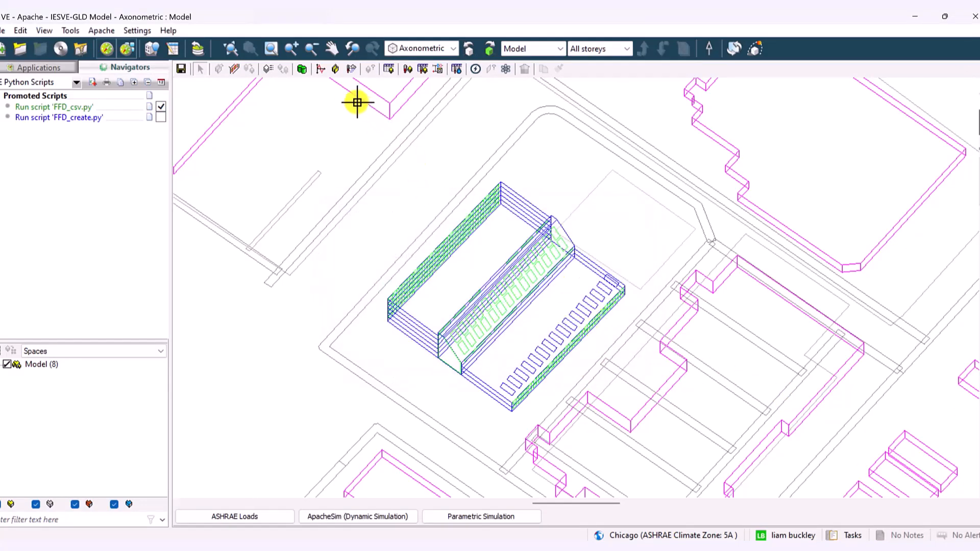
Open the APpro project profiles database, list the free-form profiles and select FromGLD_ffd_input_data
click(321, 70)
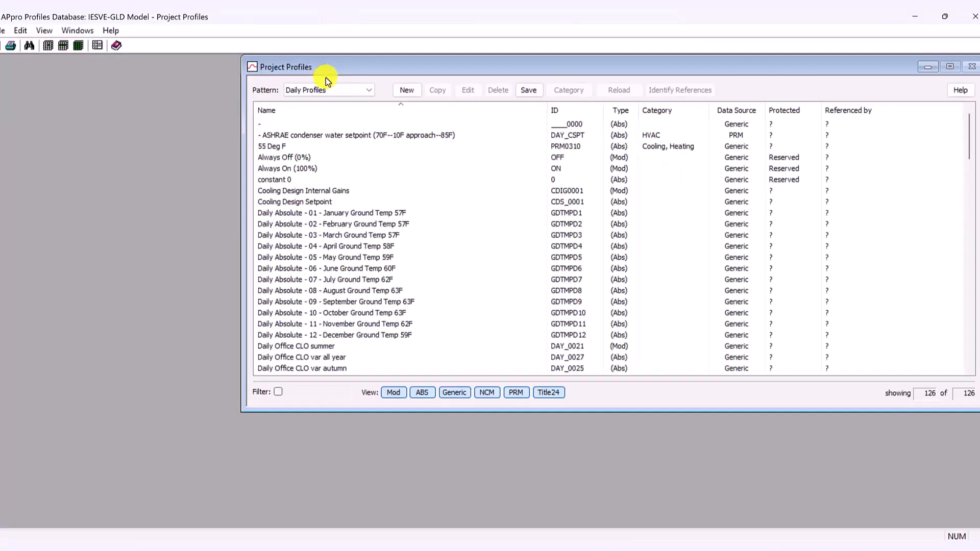
click(339, 89)
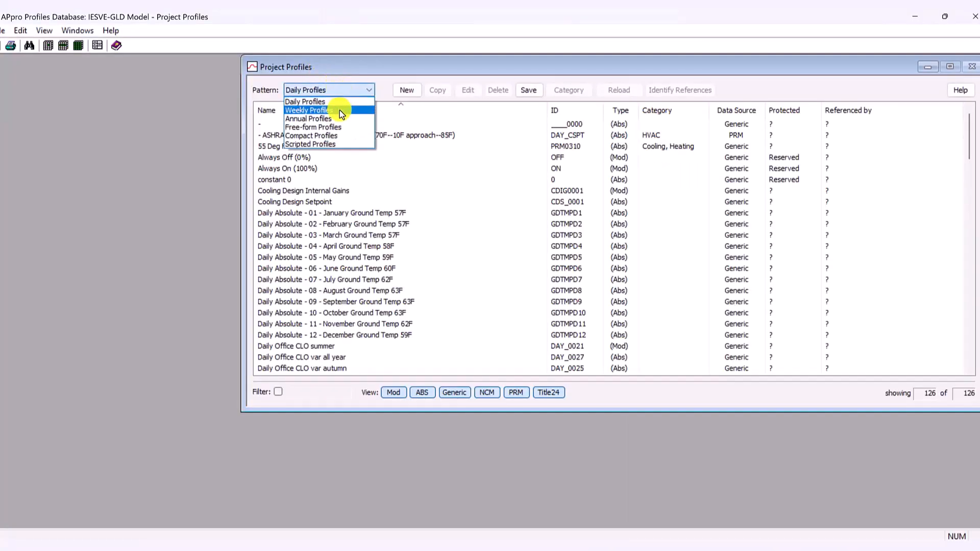
click(336, 126)
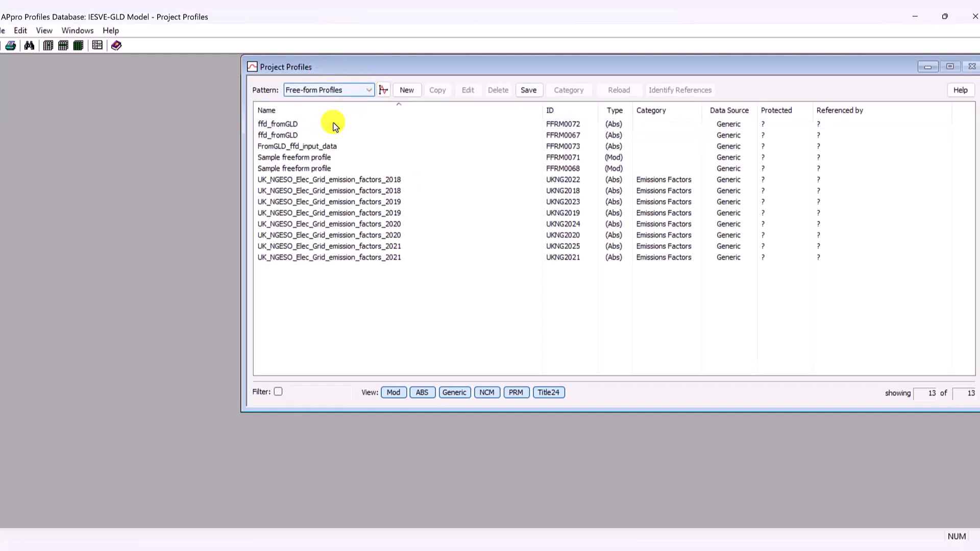
key(alt+Tab)
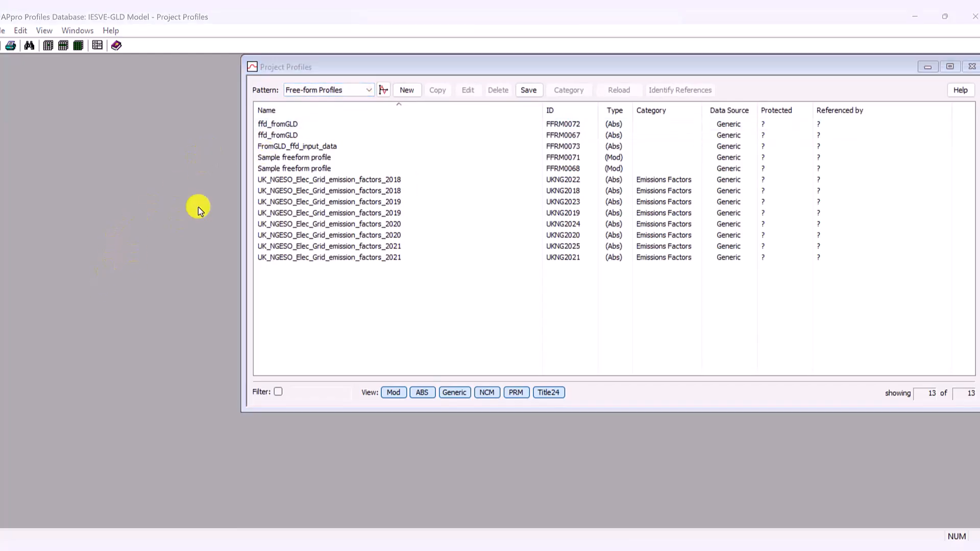
click(275, 148)
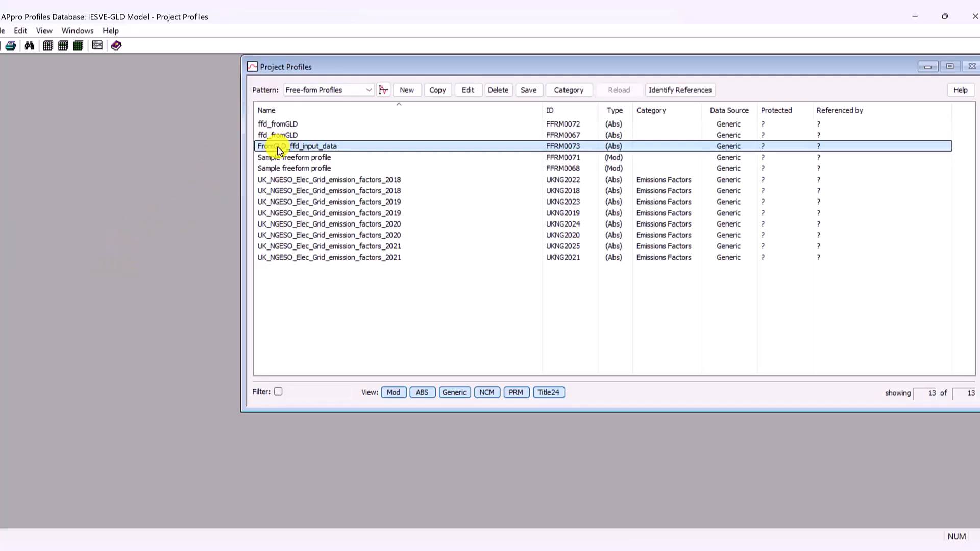
Open the FromGLD_ffd_input_data free-form profile for editing and rename it FromGLD_ffd_input_HTG
double_click(280, 148)
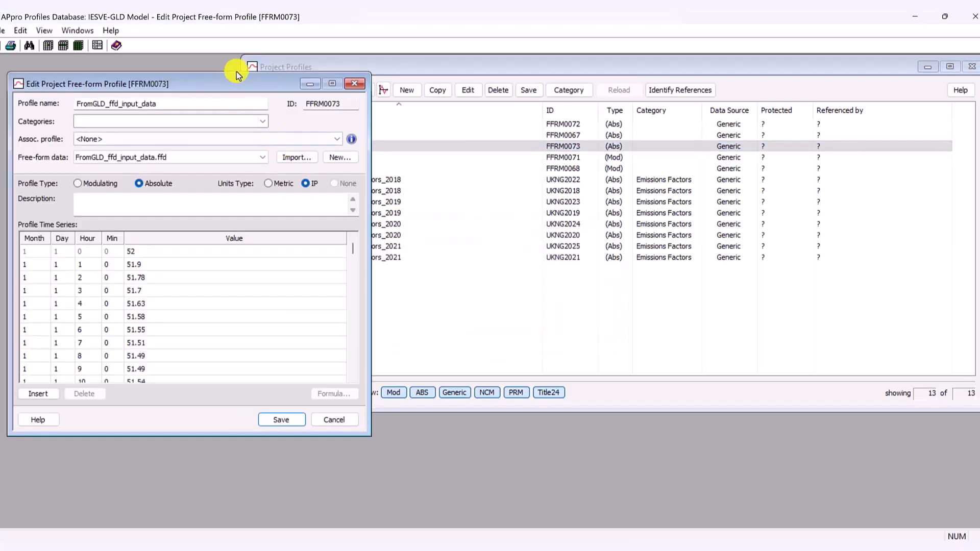
drag(210, 80, 300, 76)
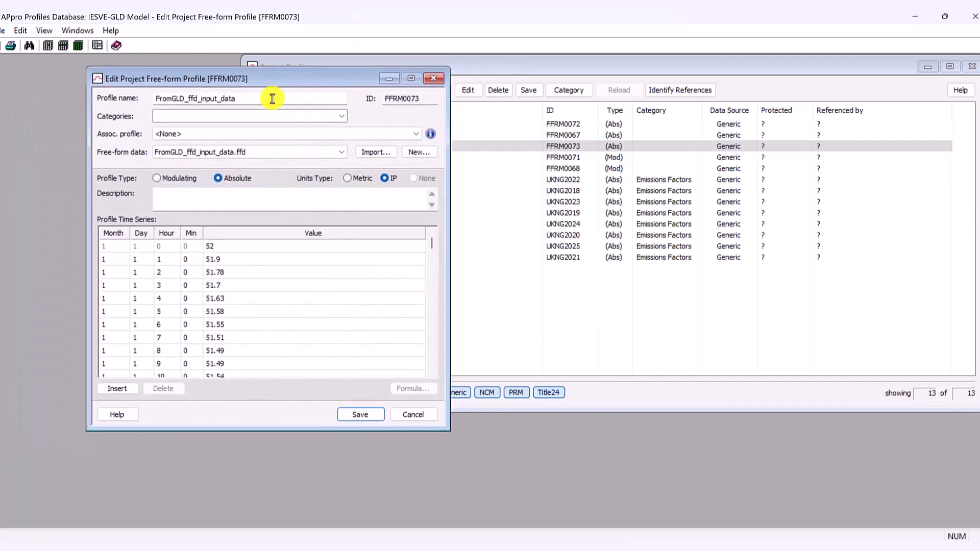
click(261, 101)
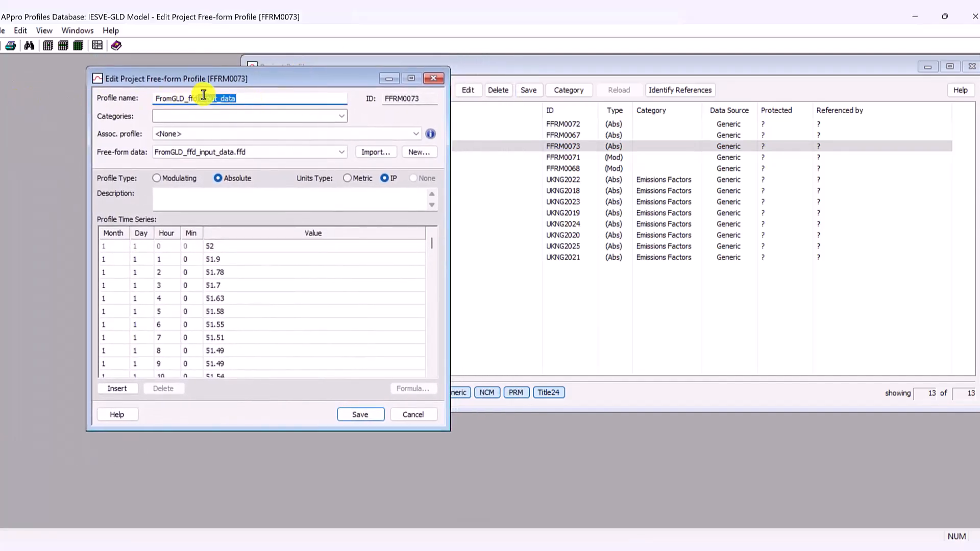
drag(237, 98, 224, 100)
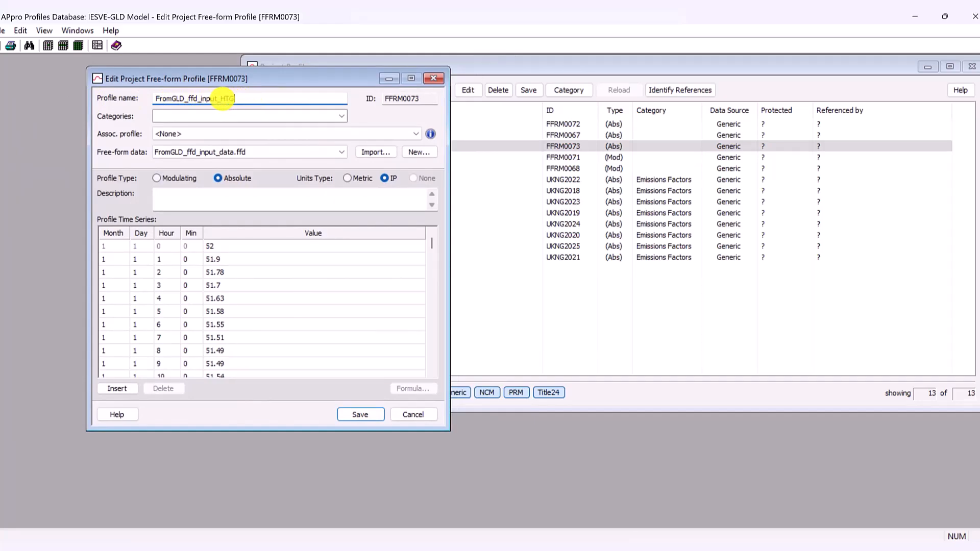
Assign FFD Associated Profile at 47F as the associated profile and put the profile in the Heating and HVAC categories
click(191, 134)
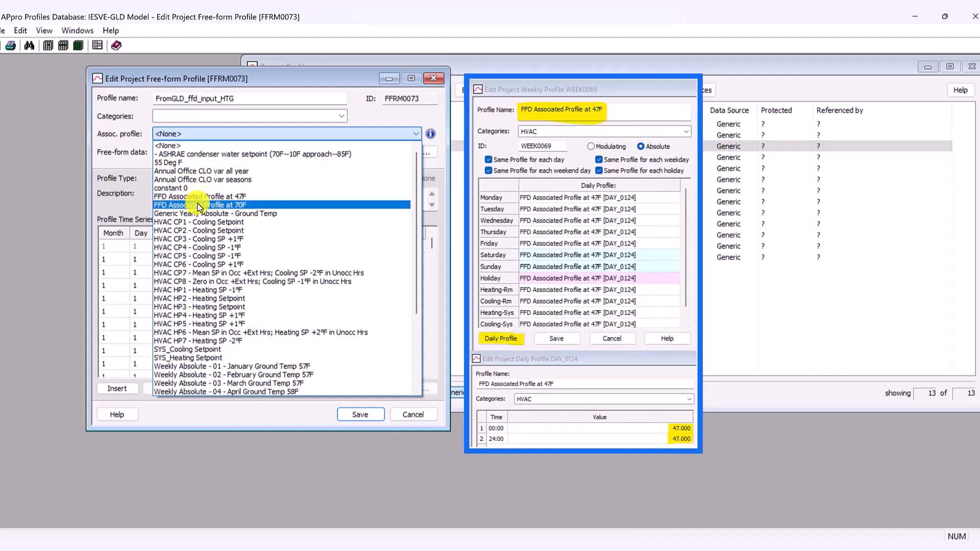
click(199, 197)
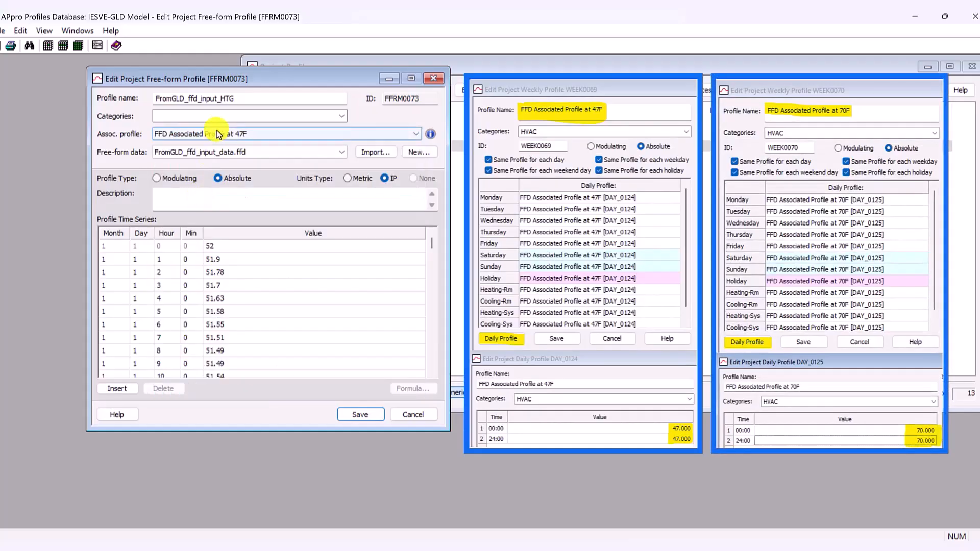
drag(236, 97, 220, 97)
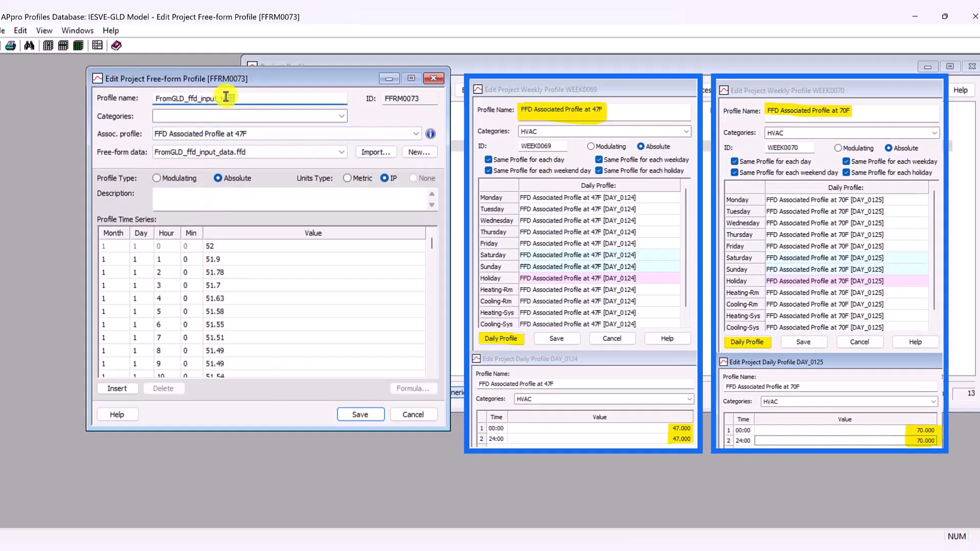
click(254, 118)
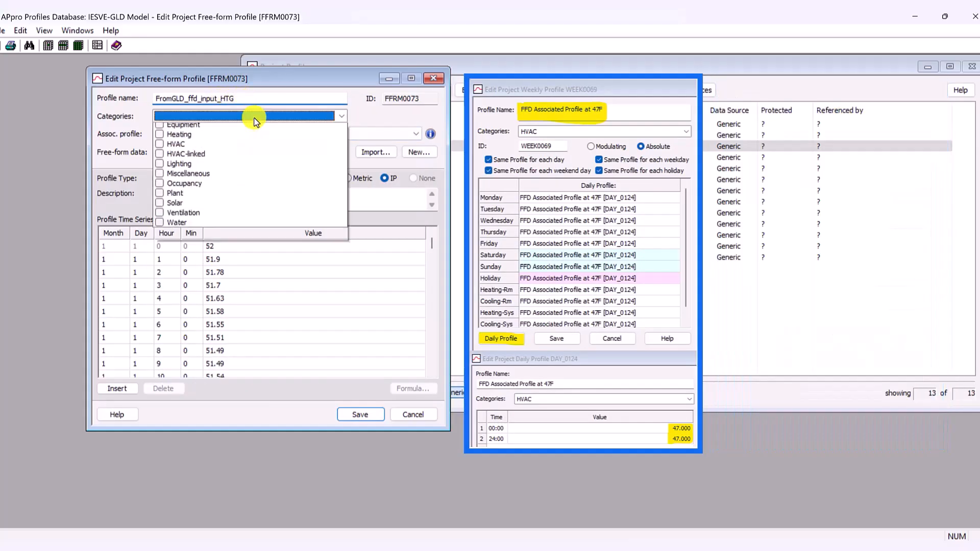
click(161, 178)
click(161, 170)
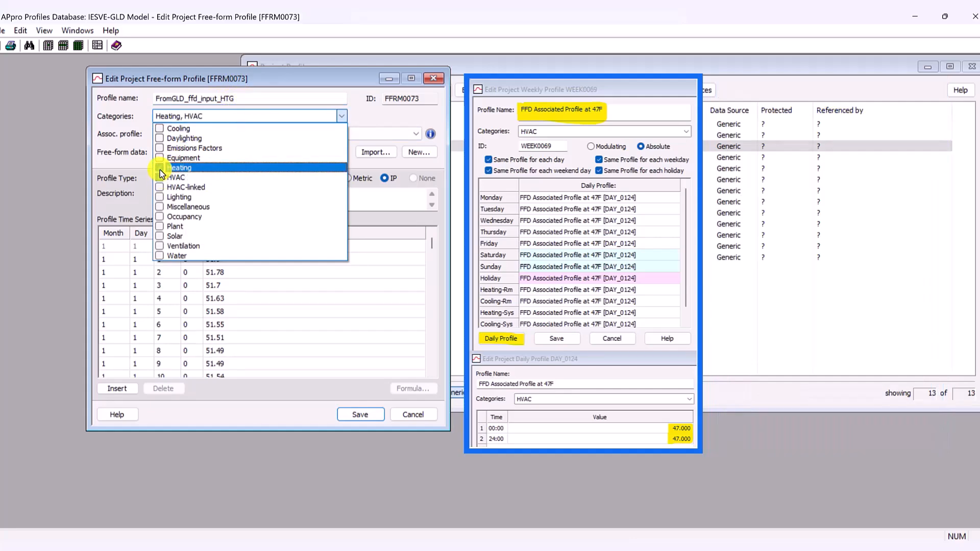
click(167, 79)
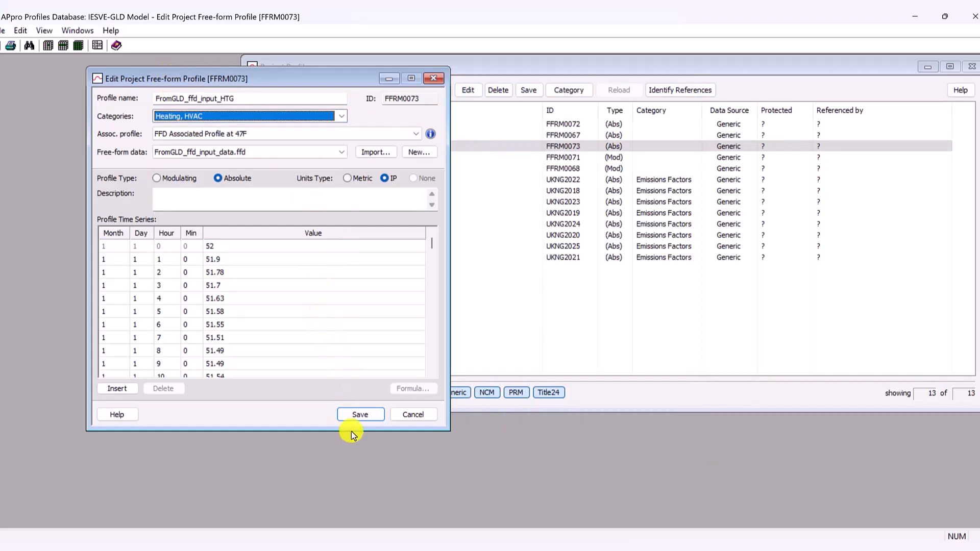
Save the edited free-form profile and exit the project profiles database
click(363, 417)
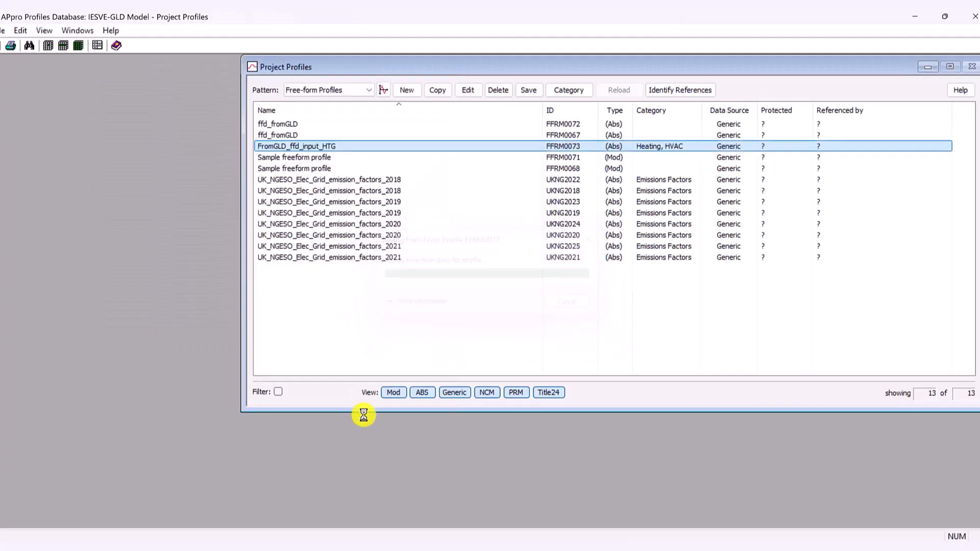
click(3, 31)
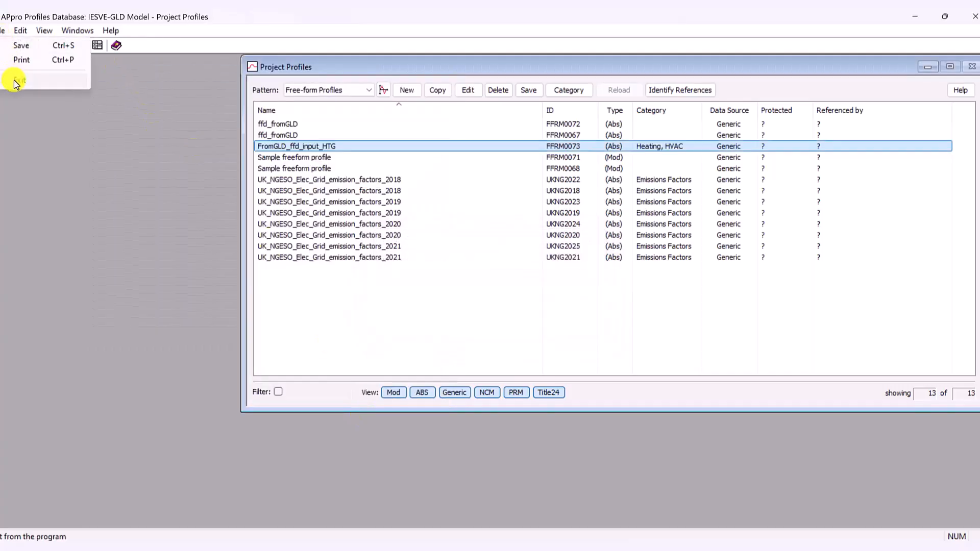
click(16, 82)
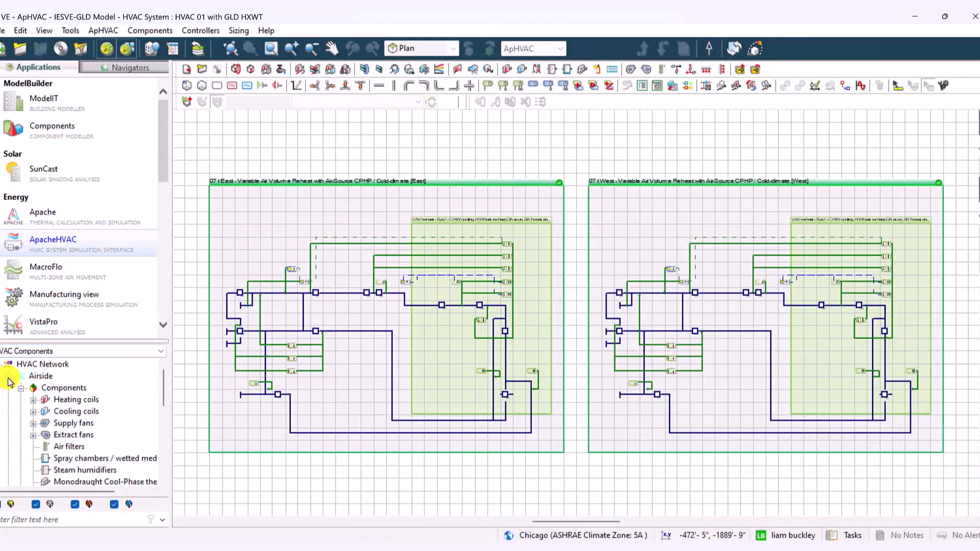
In ApacheHVAC, expand the waterside hot water loops in the HVAC network and open the East ground-water loop
click(8, 376)
click(8, 388)
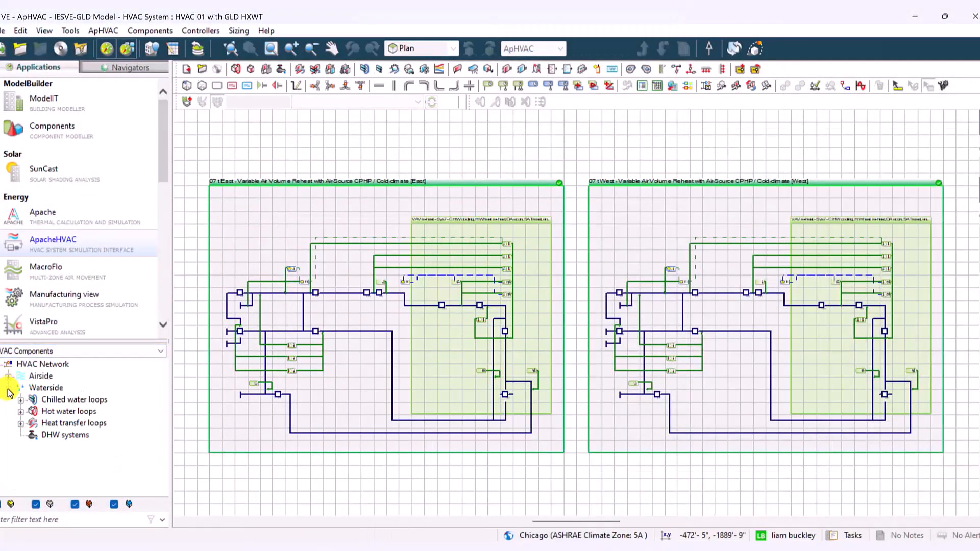
click(24, 412)
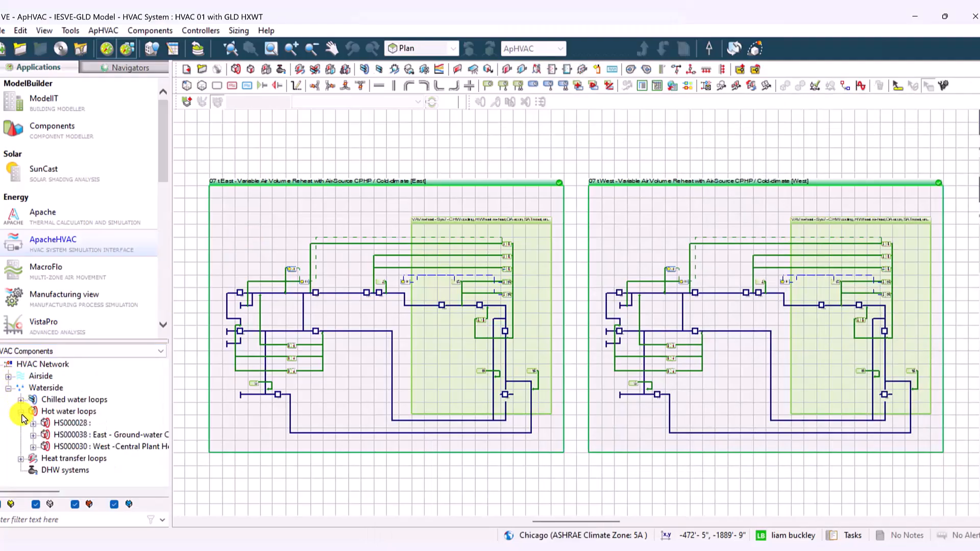
double_click(71, 437)
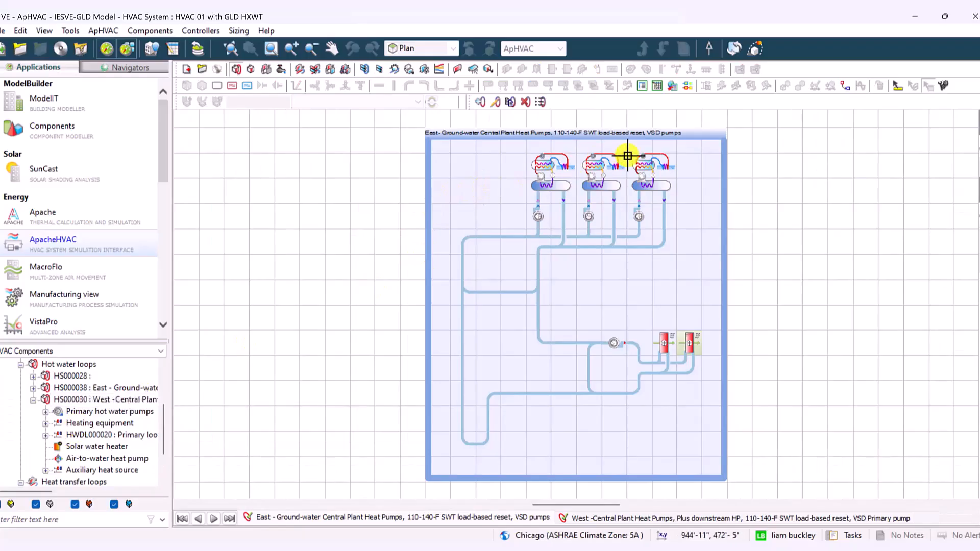
Examine the two heating coils served by the East ground-water hot water loop
scroll(566, 140, up, 2)
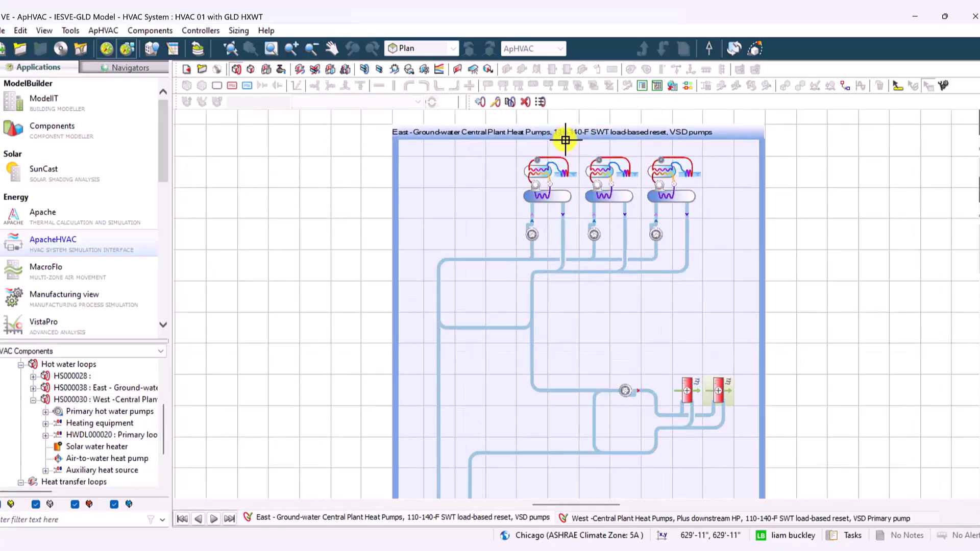
click(690, 396)
click(716, 398)
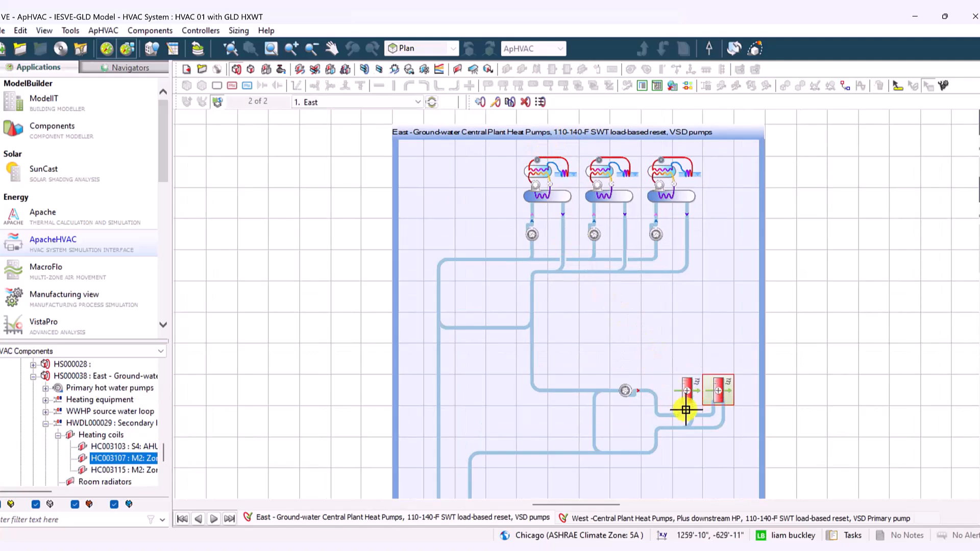
Open the East hot water loop's heating equipment set from its first heat pump and show the loop schematic alongside
click(540, 173)
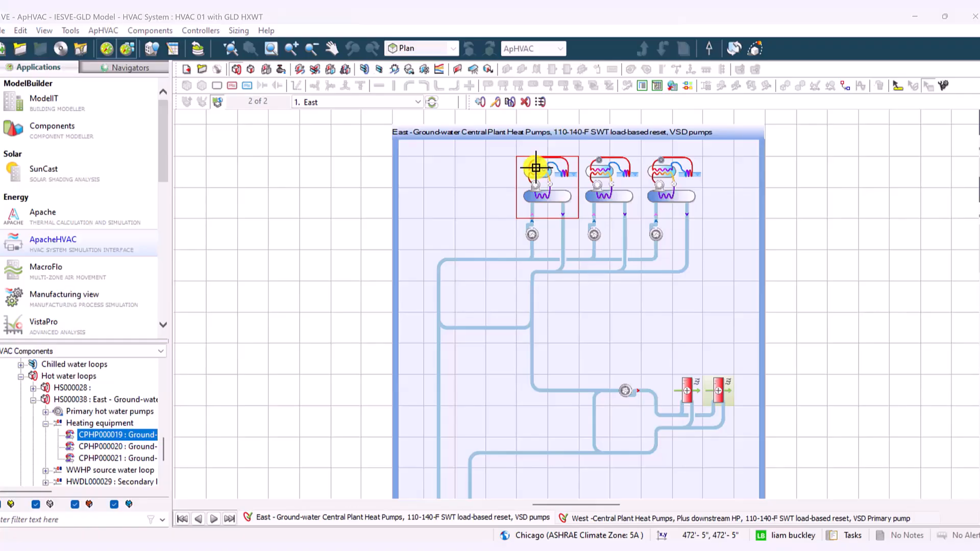
double_click(536, 168)
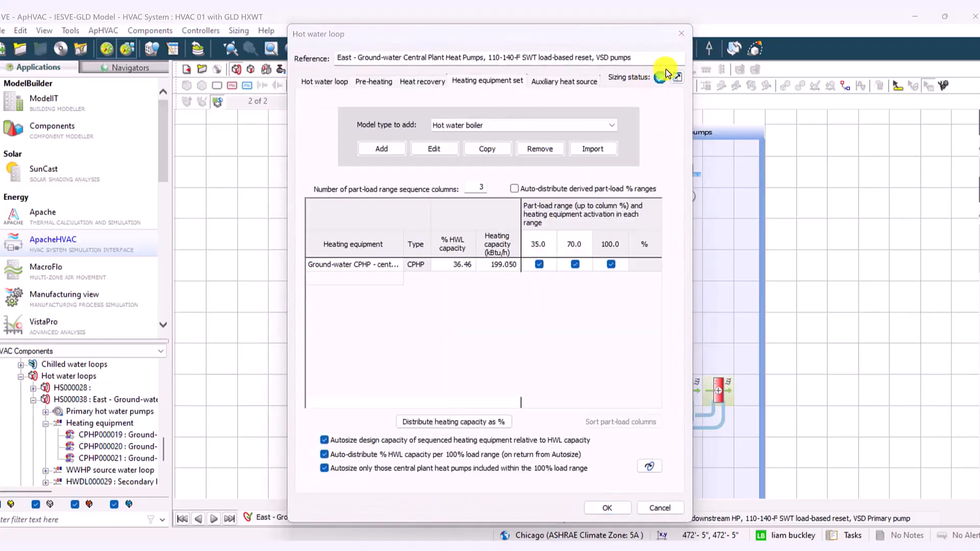
click(692, 35)
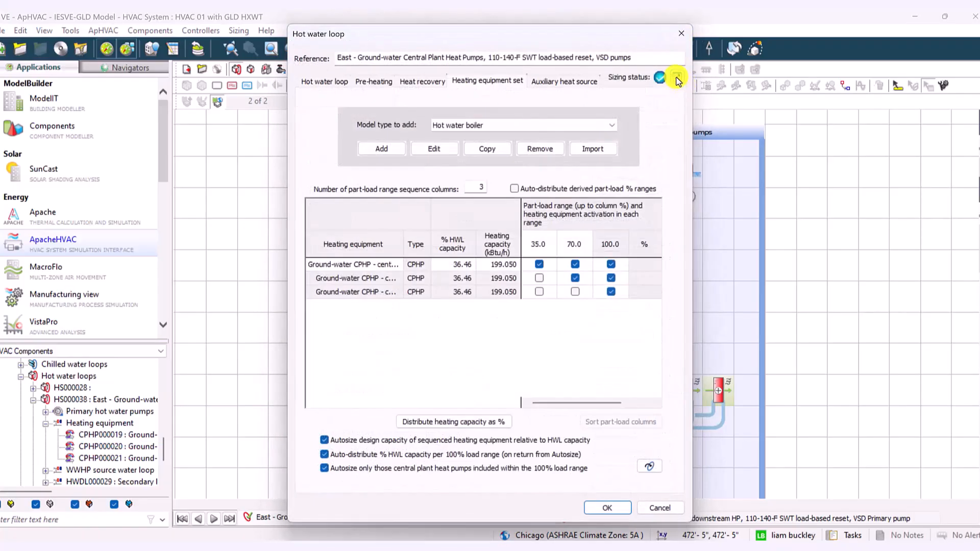
click(677, 77)
drag(699, 36, 635, 46)
Open the second Ground-water CPHP entry in the heating equipment set and reposition its dialog
click(297, 289)
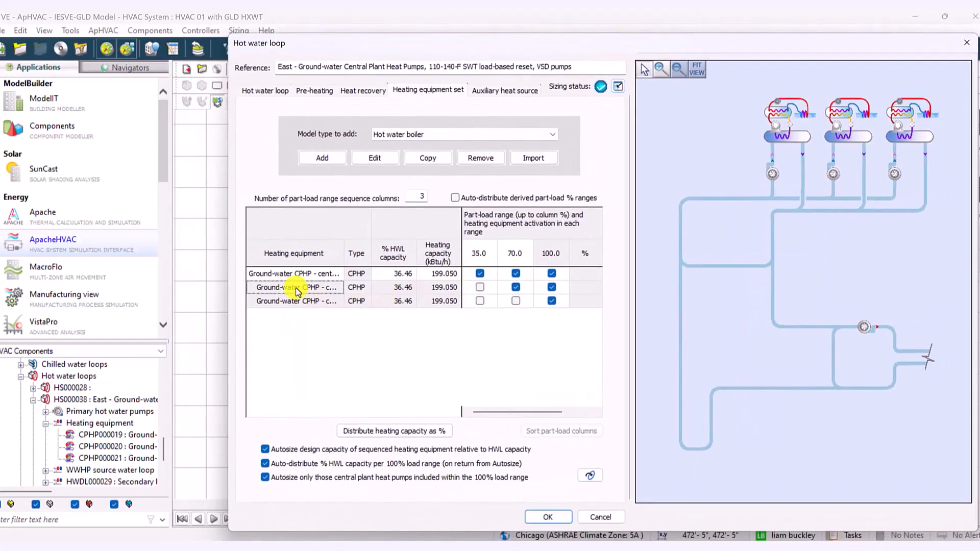
double_click(298, 289)
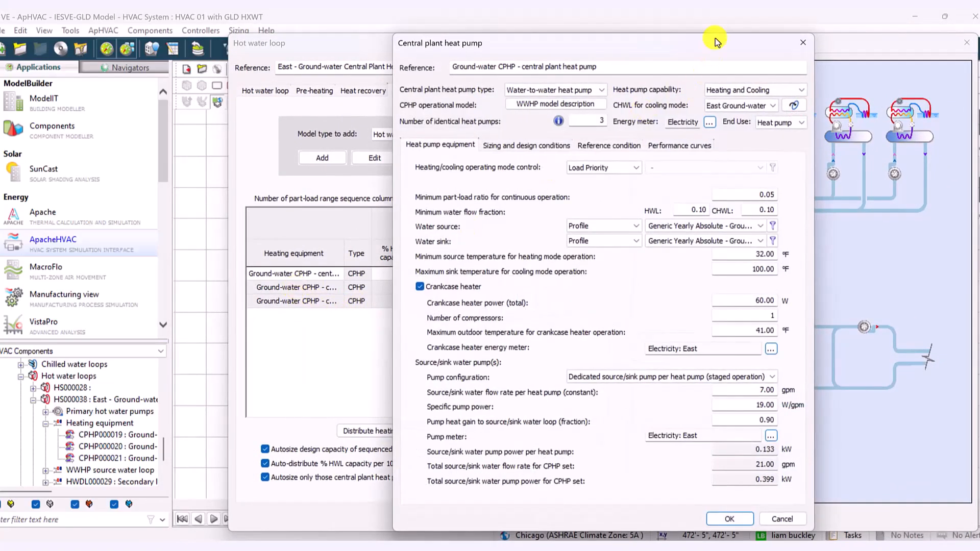
drag(683, 51, 469, 74)
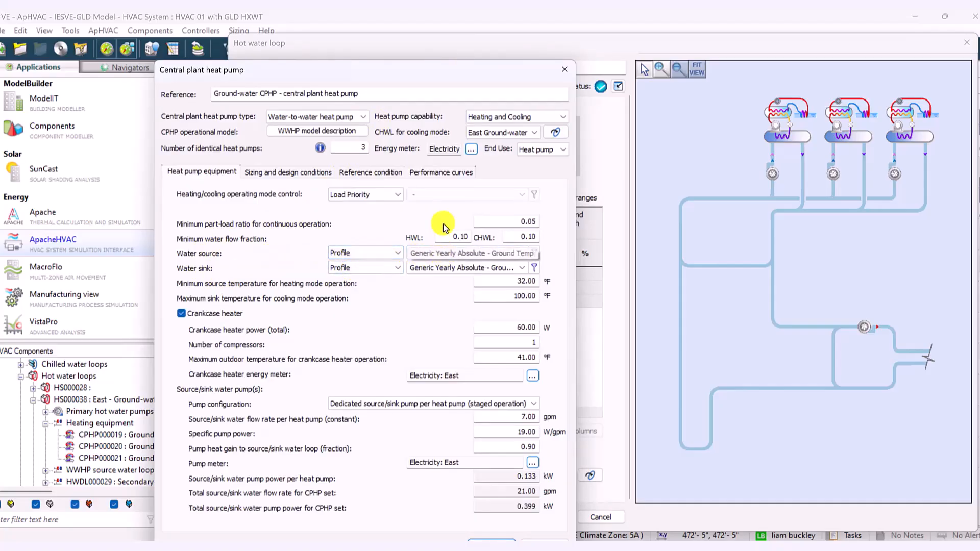
Review the available central plant heat pump types and heat pump capability options
click(361, 117)
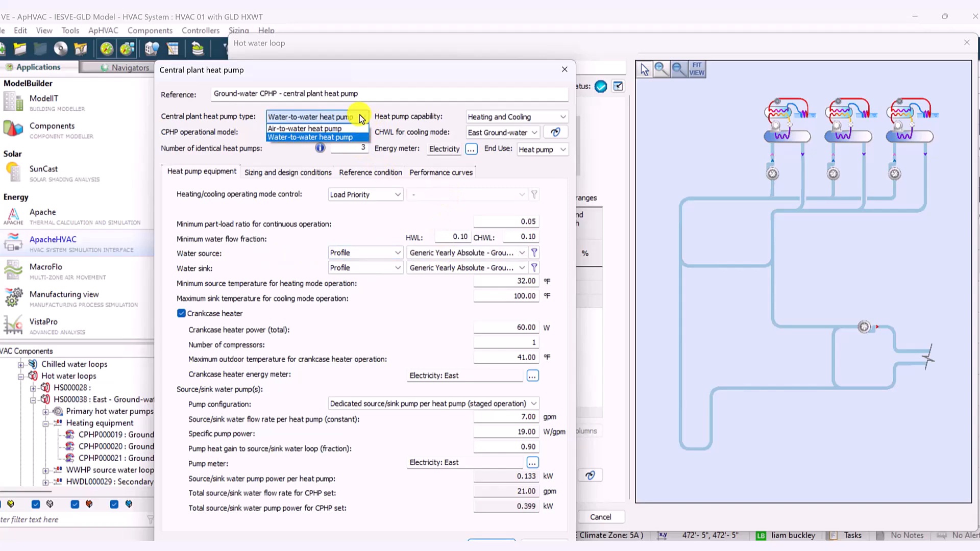
click(361, 117)
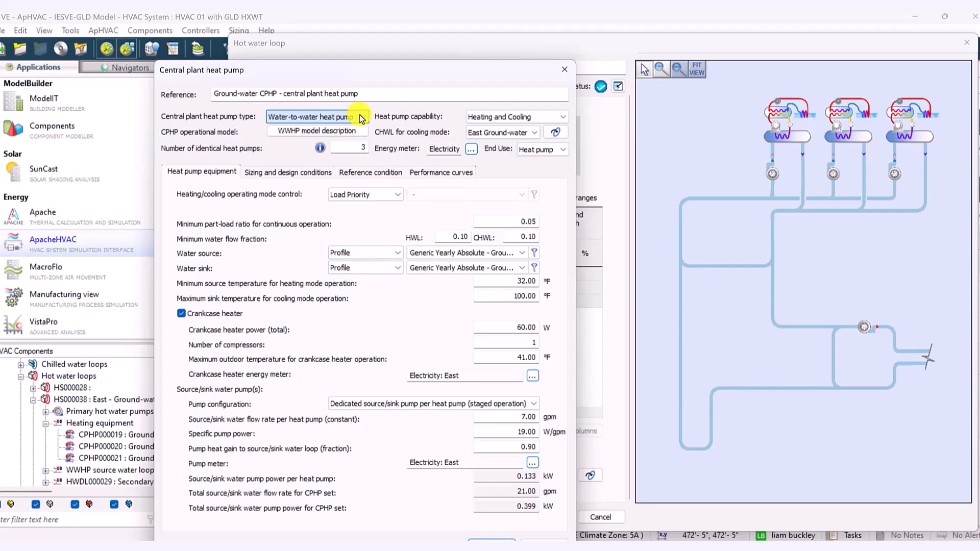
click(513, 117)
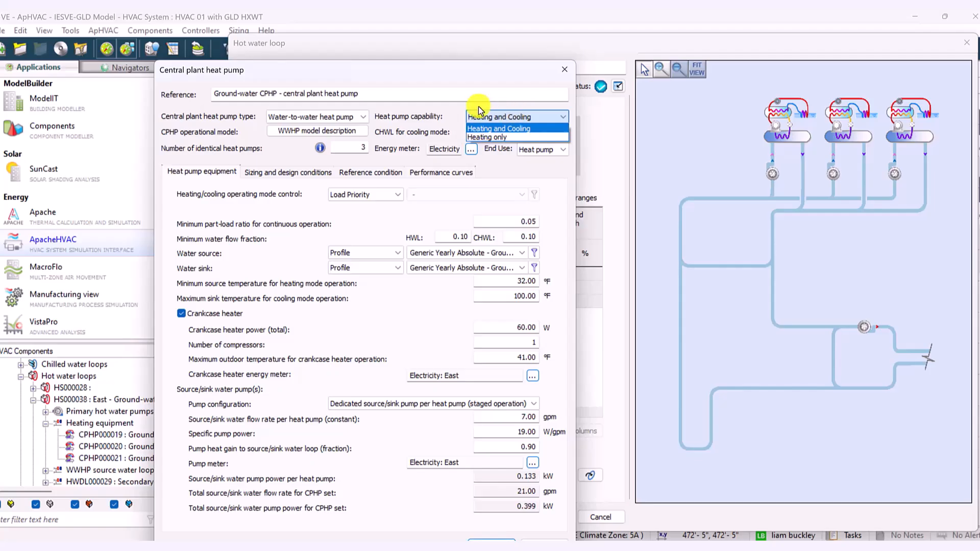
click(475, 128)
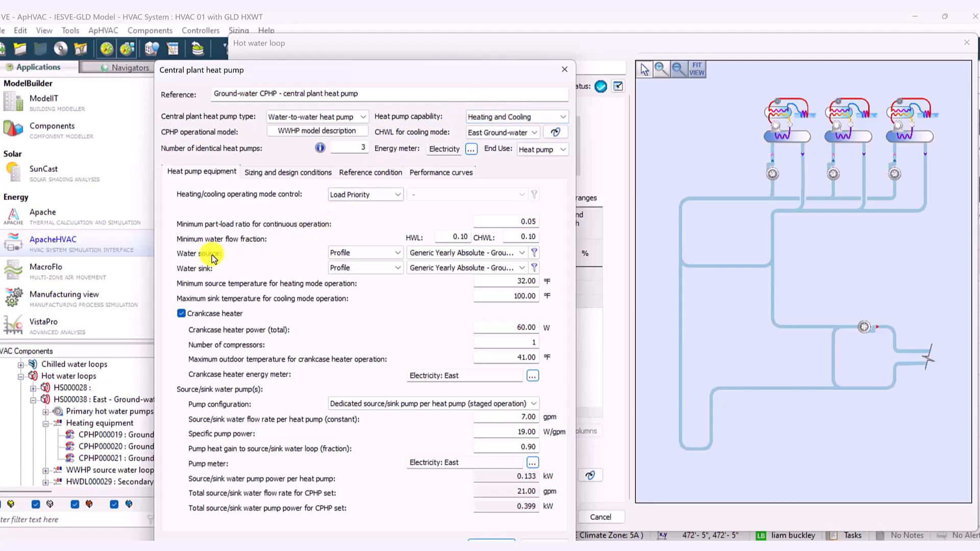
Set the heat pump capability to Heating only and assign FromGLD_ffd_input_HTG as the water source profile
click(509, 118)
click(499, 136)
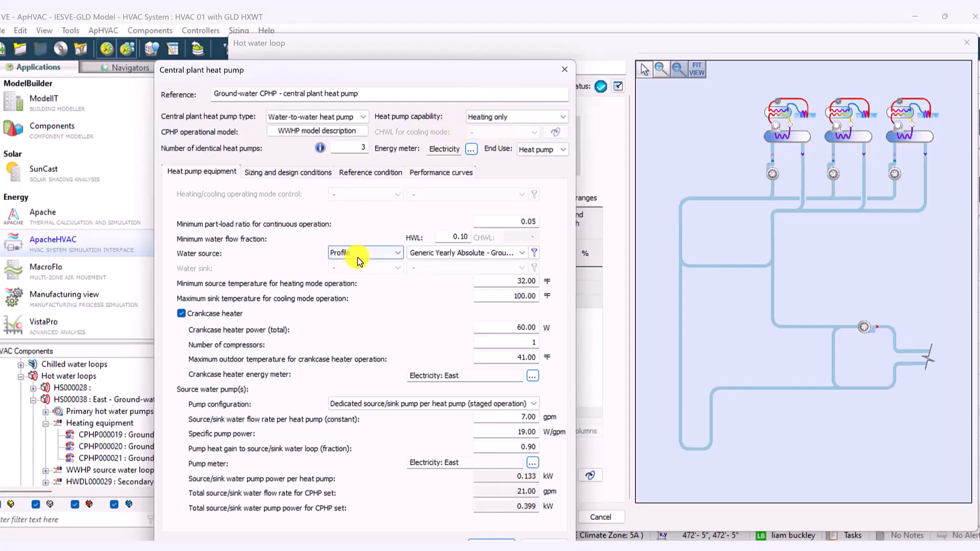
click(446, 258)
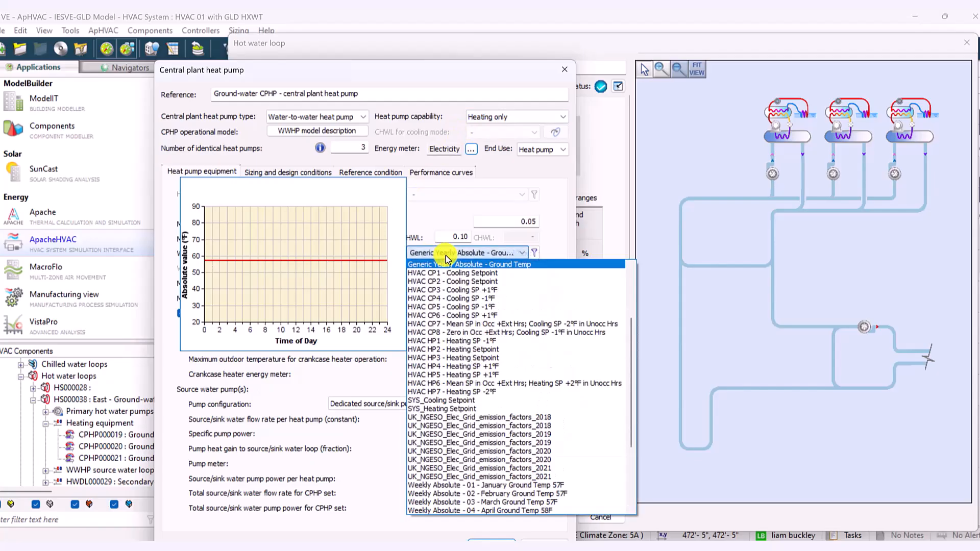
scroll(565, 321, up, 4)
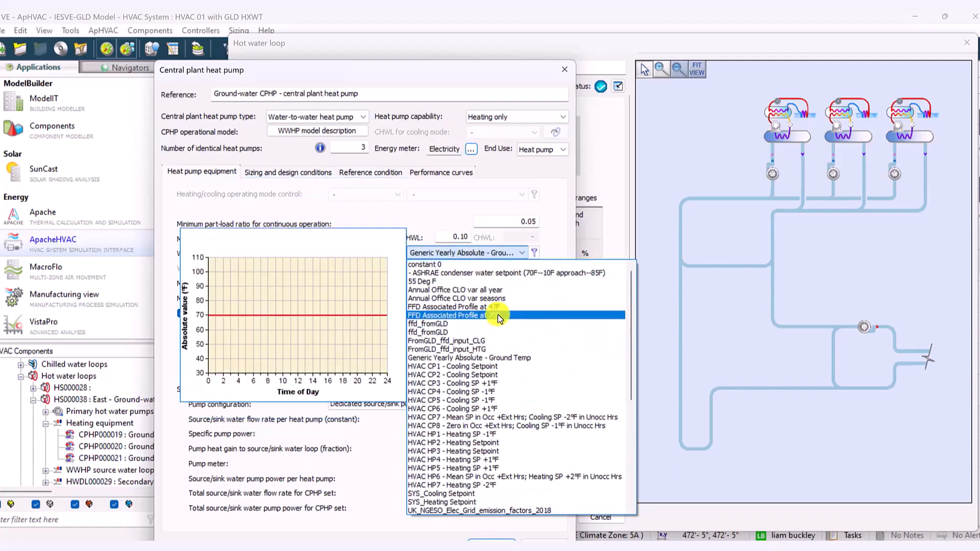
click(494, 348)
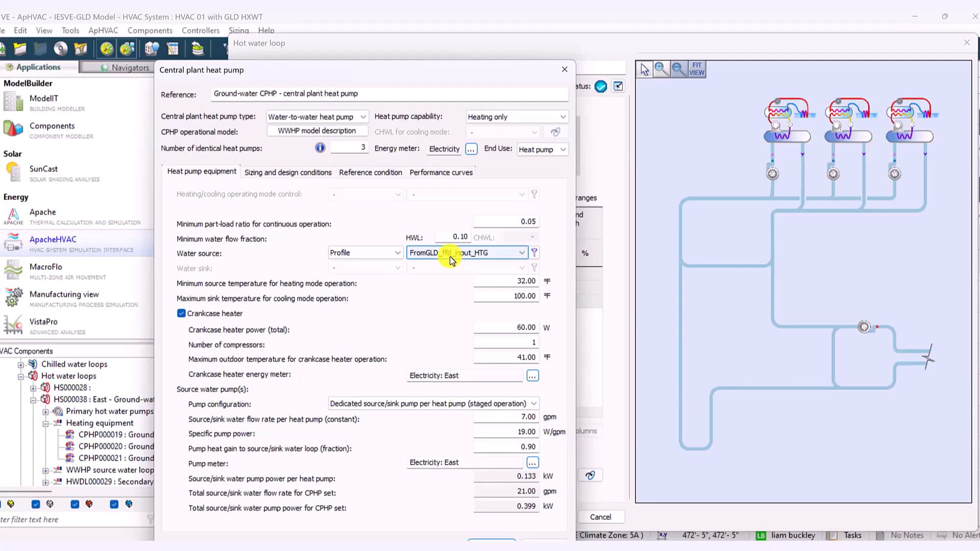
Set the heat pump capability to Heating and Cooling and assign the FromGLD_ffd_input_CLG profile as the water sink
click(498, 120)
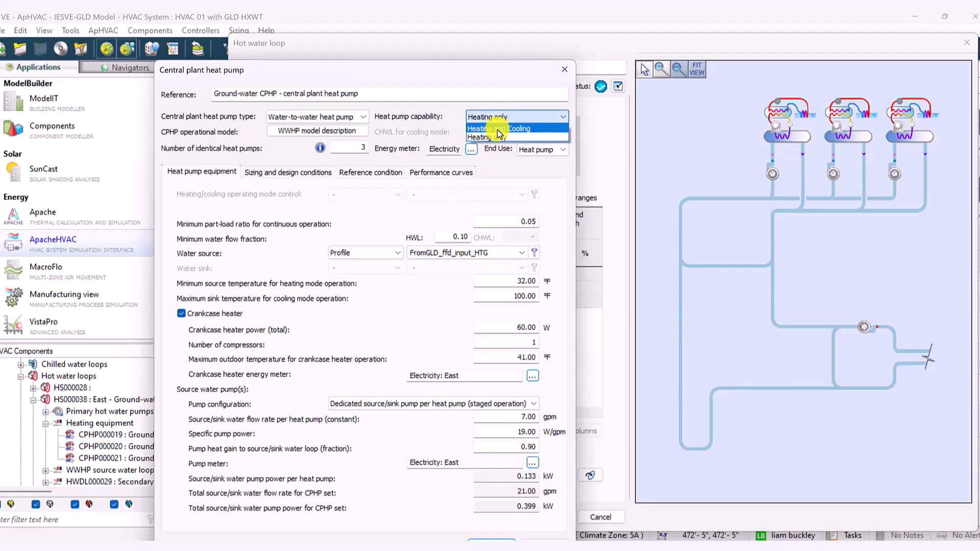
click(498, 130)
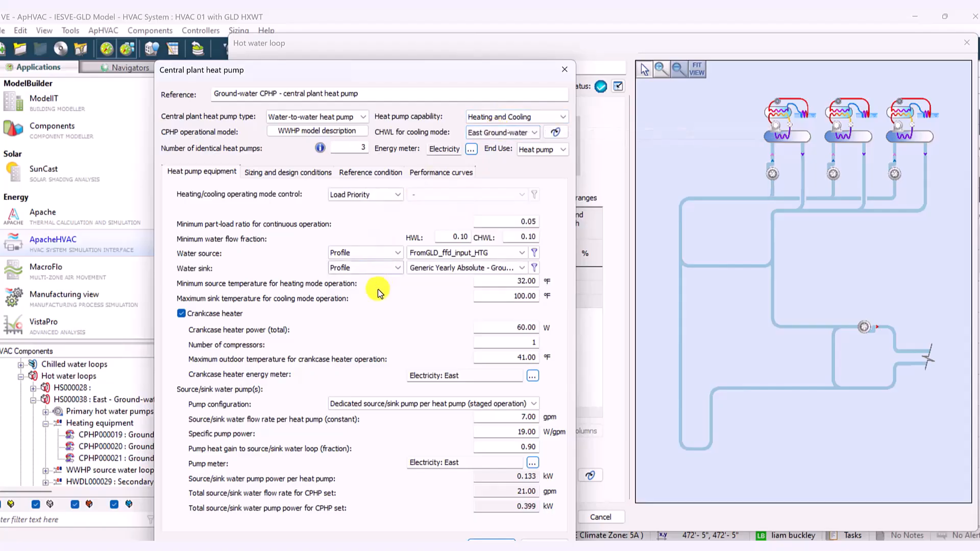
click(462, 268)
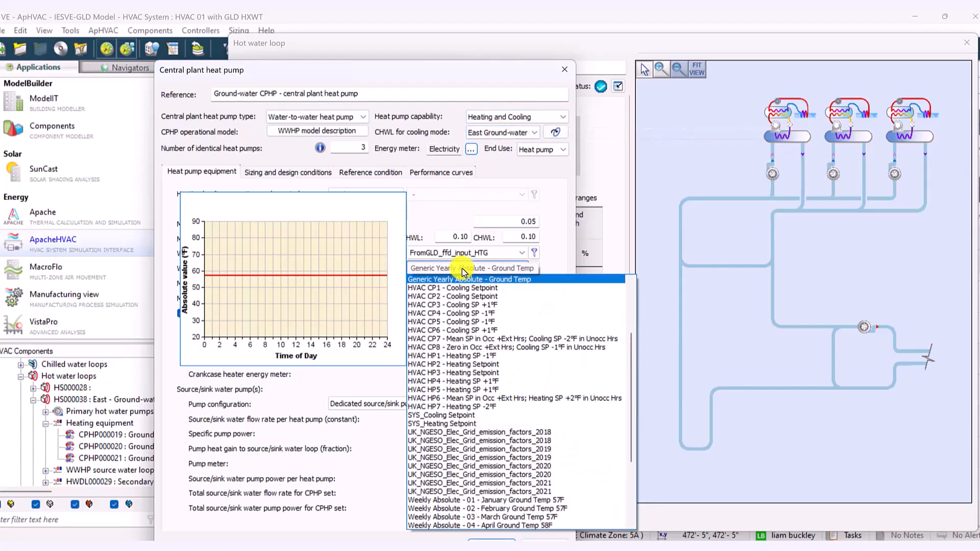
scroll(463, 269, up, 4)
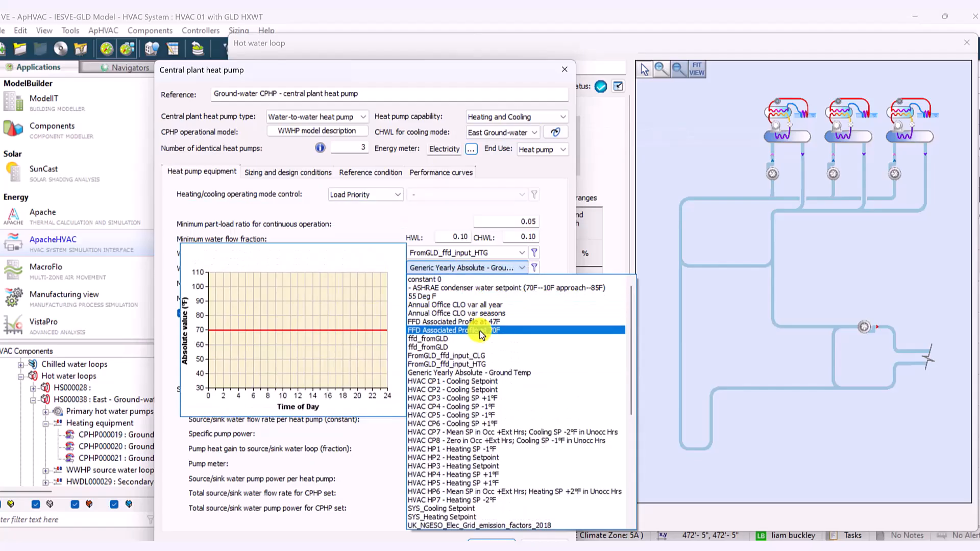
click(480, 356)
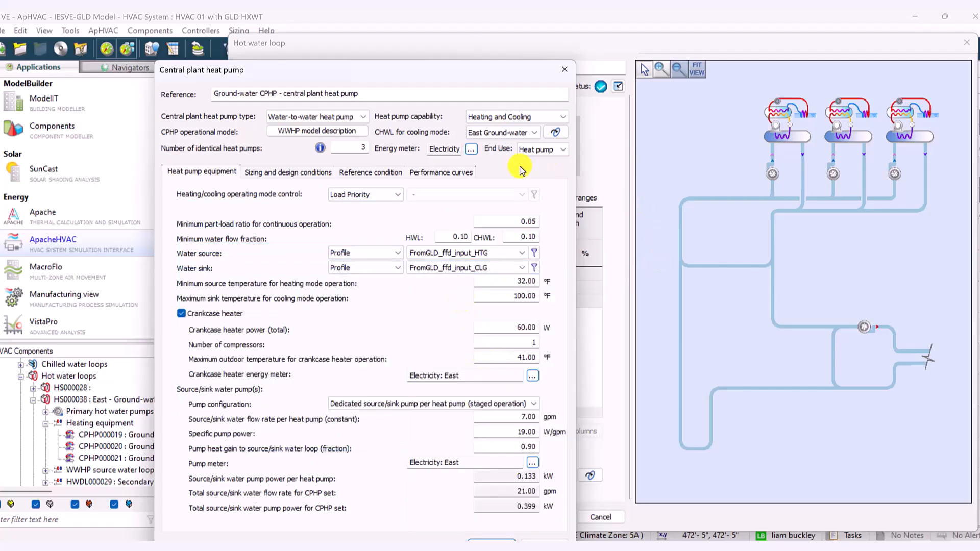
Accept the central plant heat pump settings and confirm the East hot water loop
drag(488, 76, 515, 40)
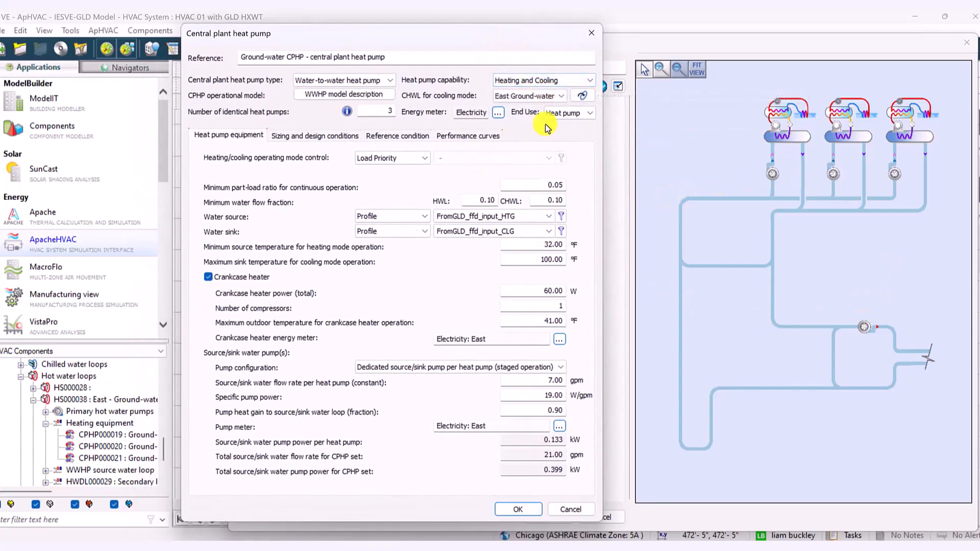
click(518, 509)
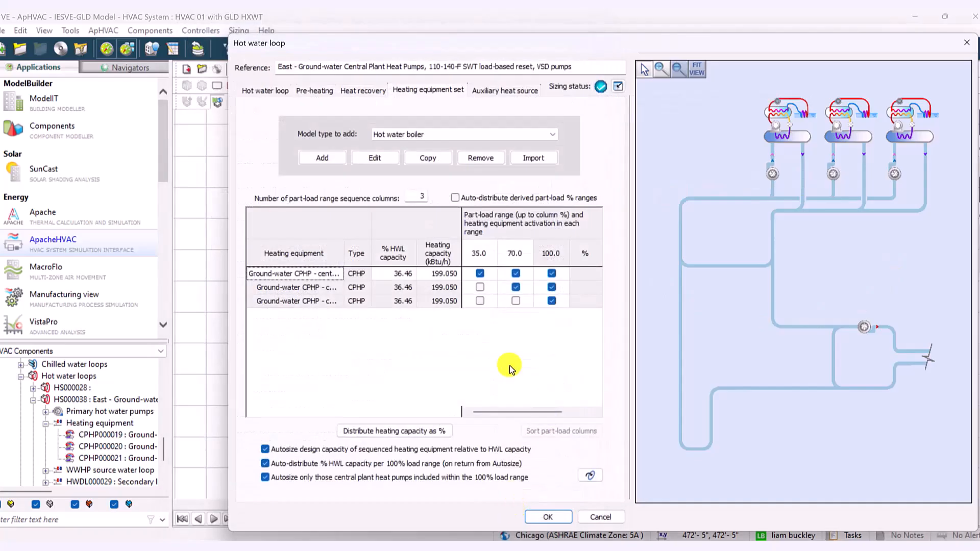
click(555, 517)
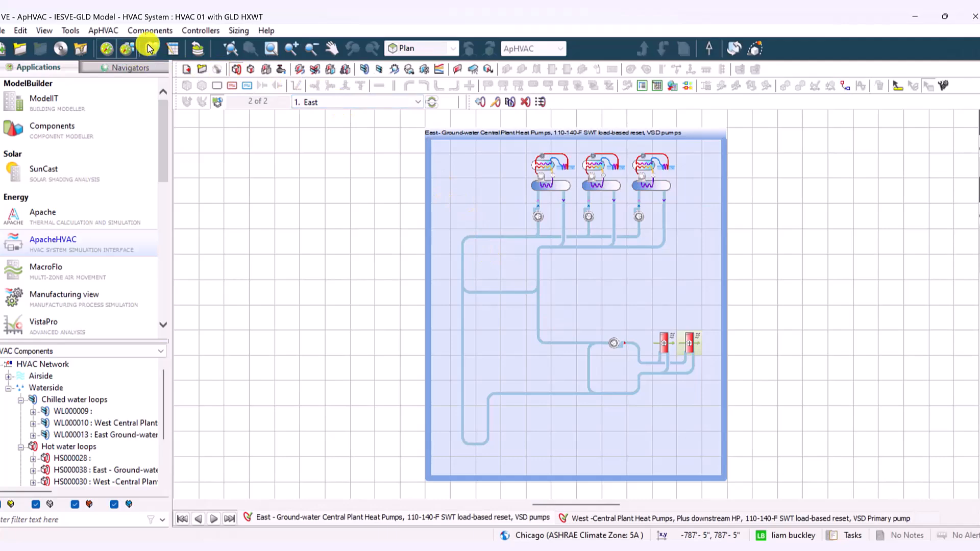
Display the East Ground-water chilled water loop and open its first central plant heat pump
click(365, 69)
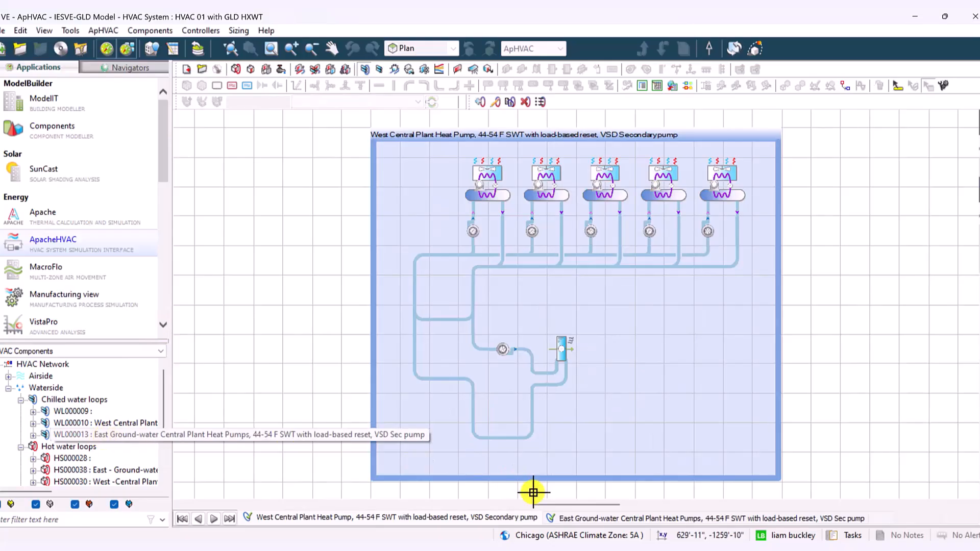
click(618, 523)
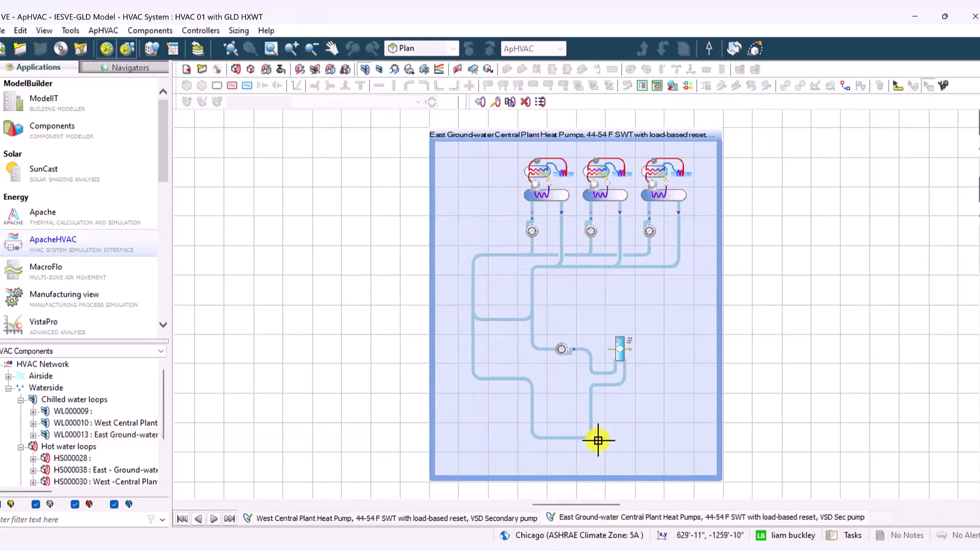
click(548, 179)
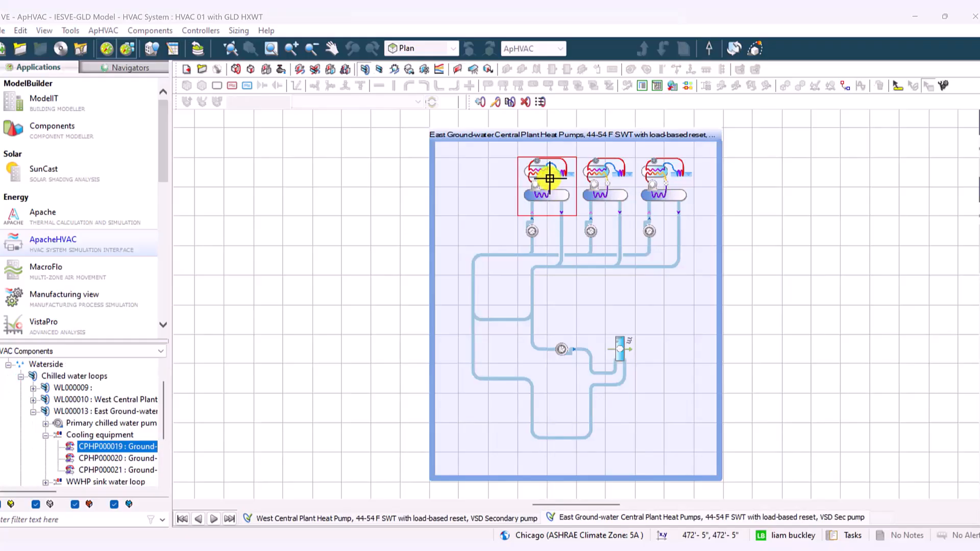
double_click(548, 178)
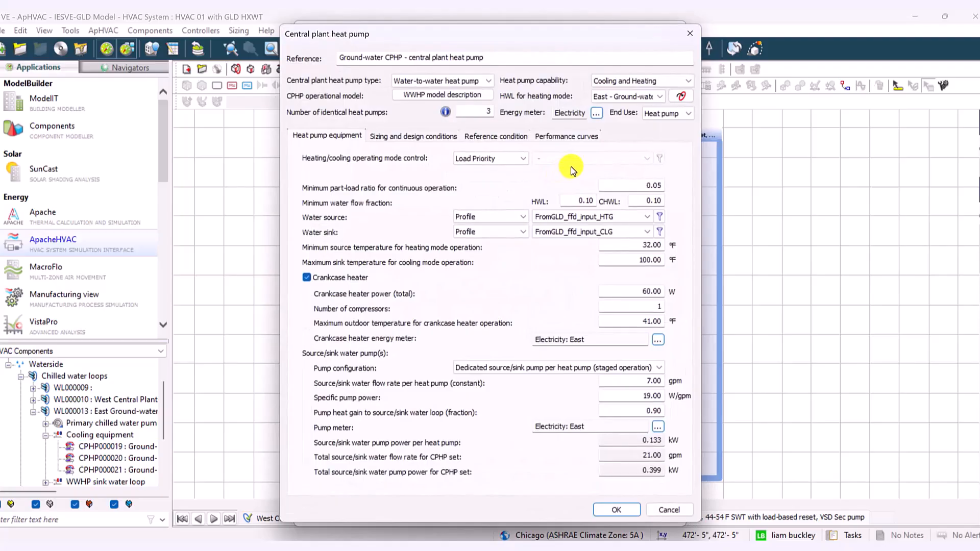
Review the heat pump capability options on the chilled water side and close the heat pump's settings without changes
click(648, 80)
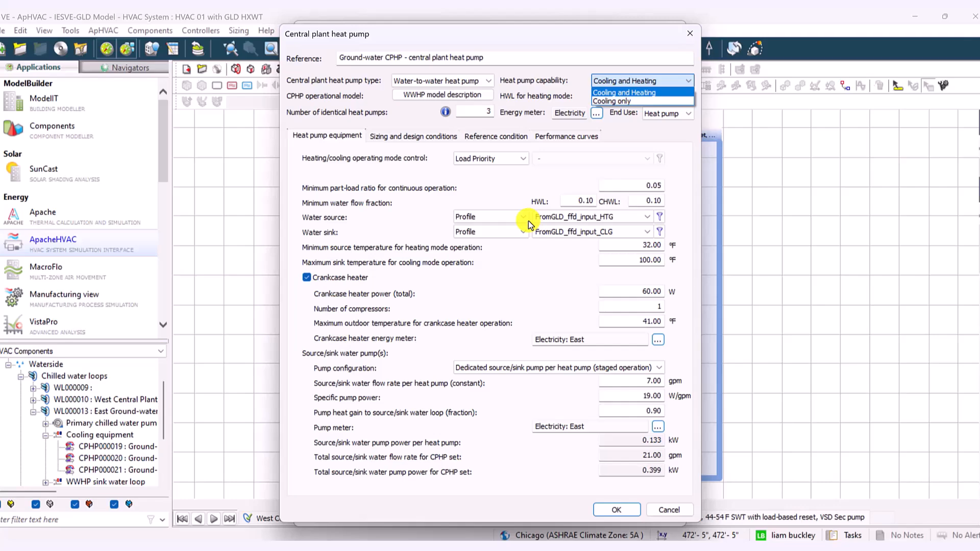
click(477, 39)
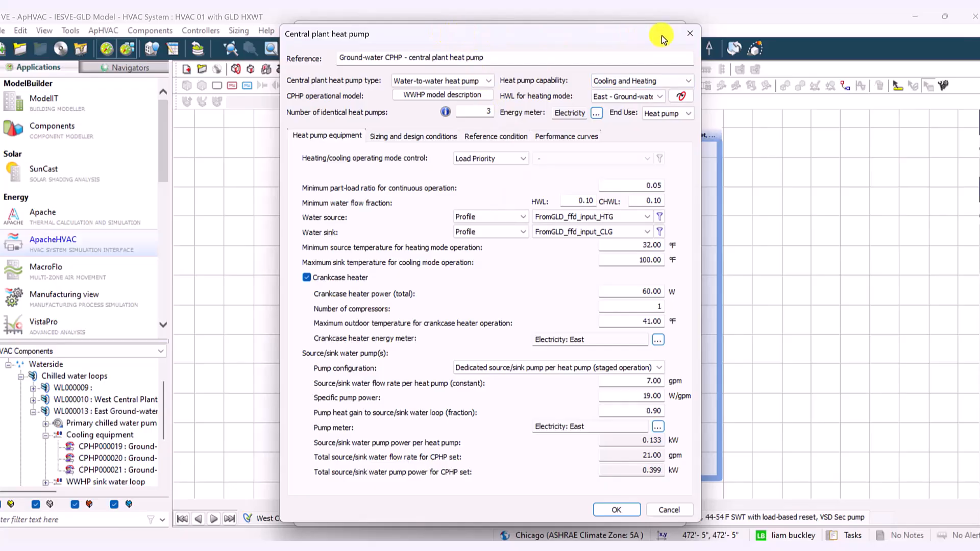
click(692, 35)
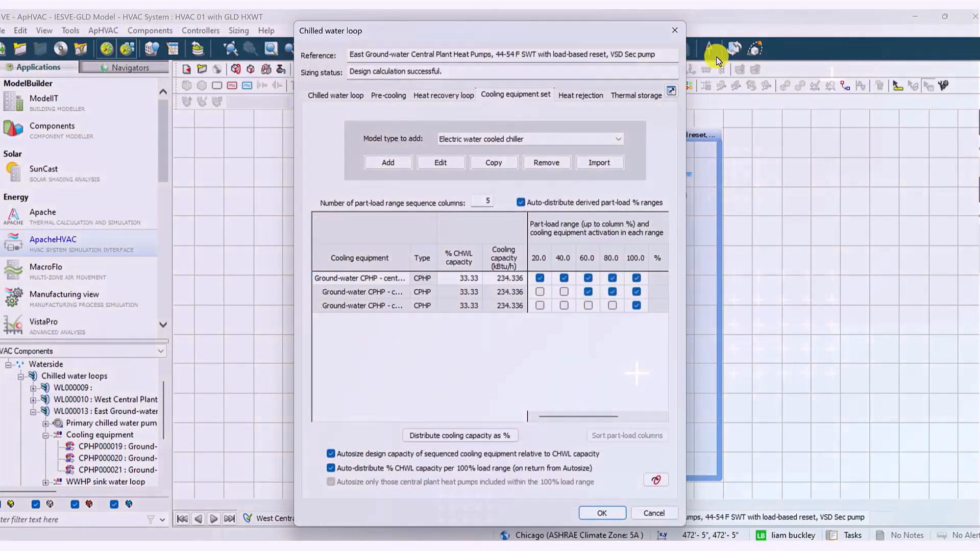